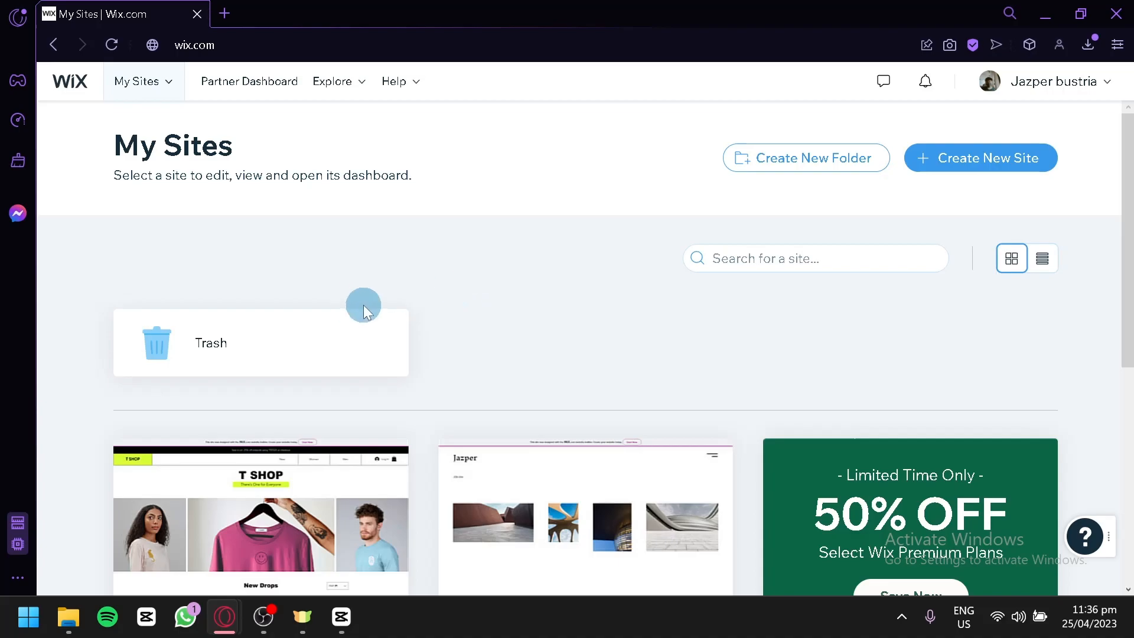
Step: Start creating a new site and choose Wix as the platform
click(195, 45)
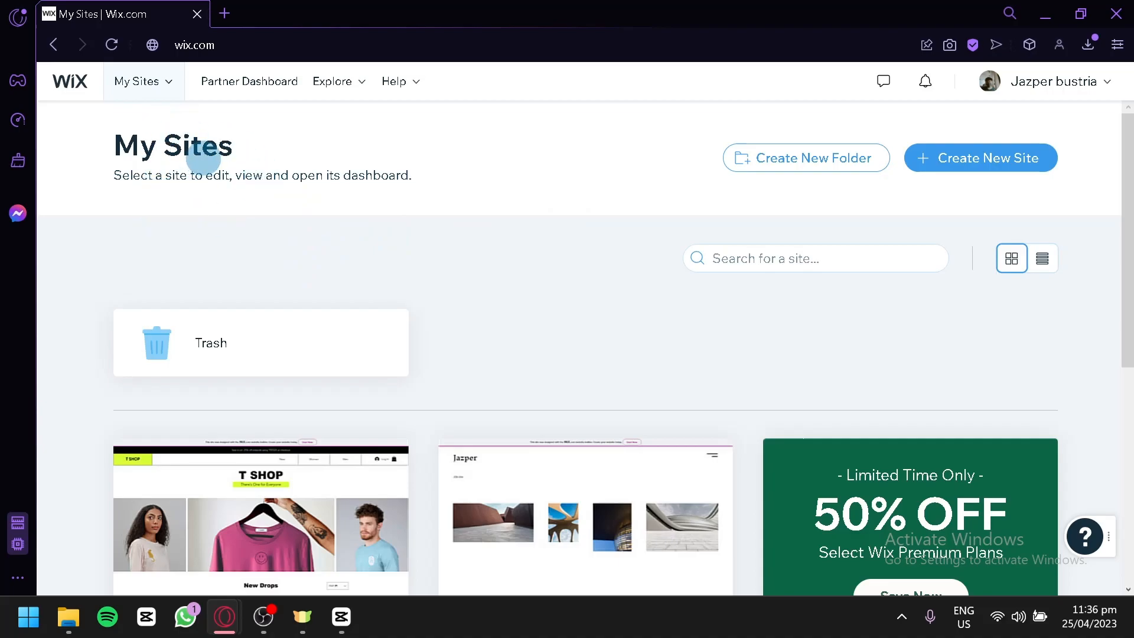
scroll(350, 190, down, 4)
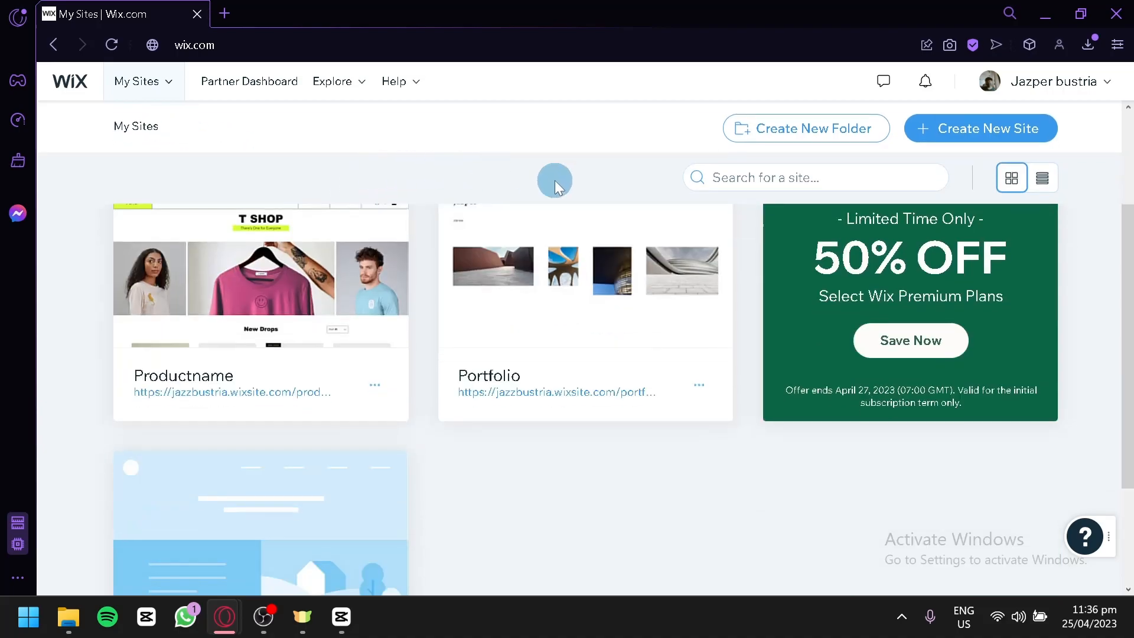
scroll(321, 186, down, 3)
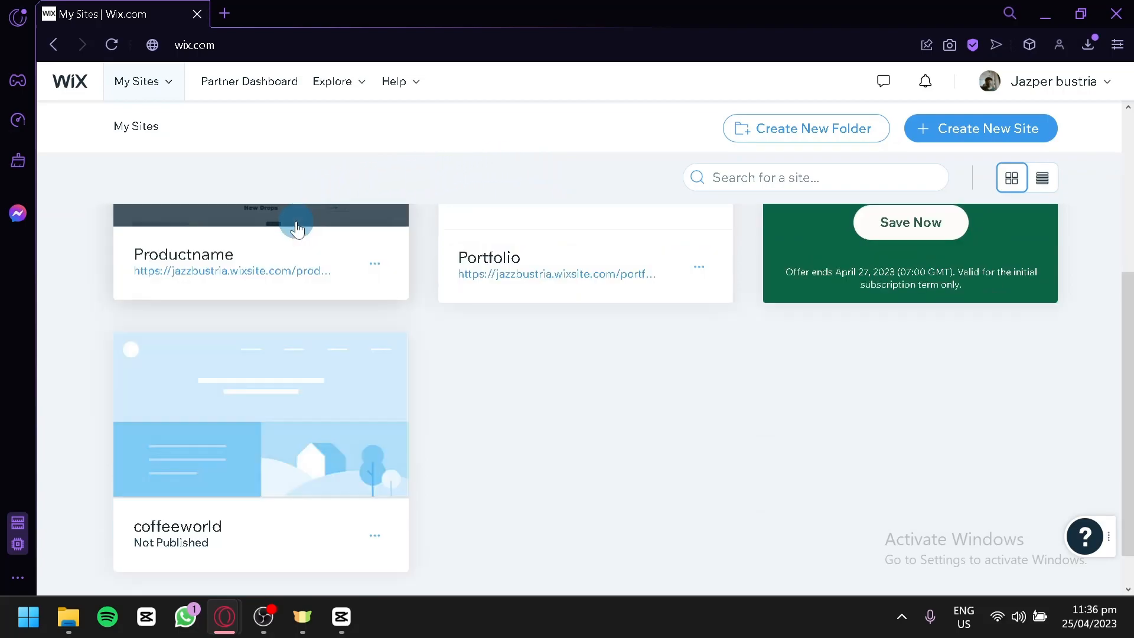
scroll(550, 343, up, 4)
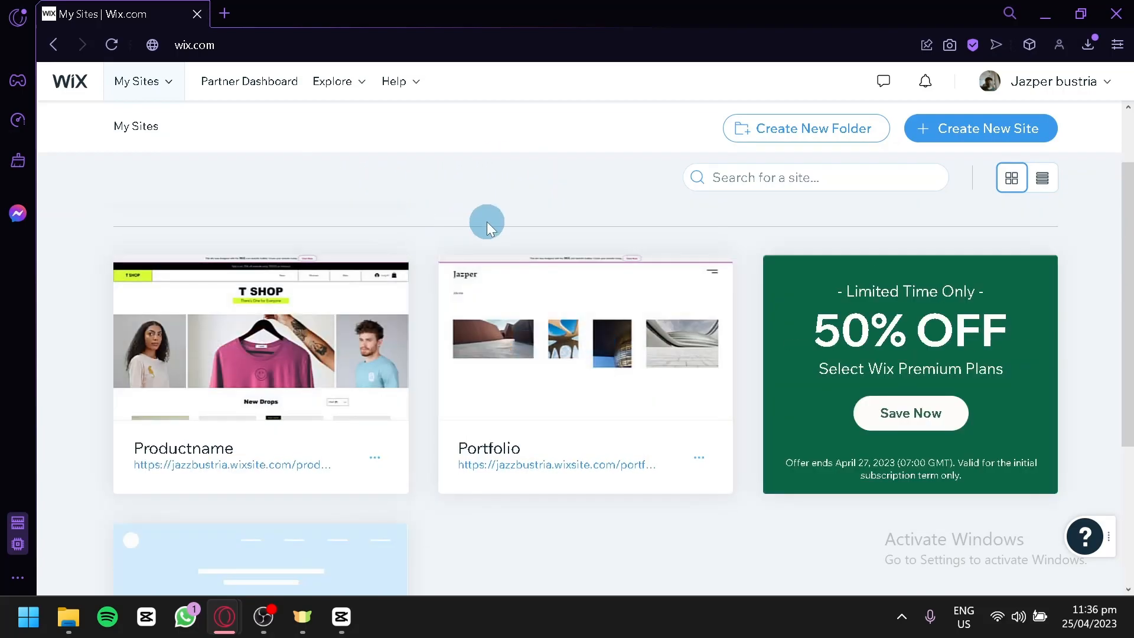
scroll(486, 221, up, 3)
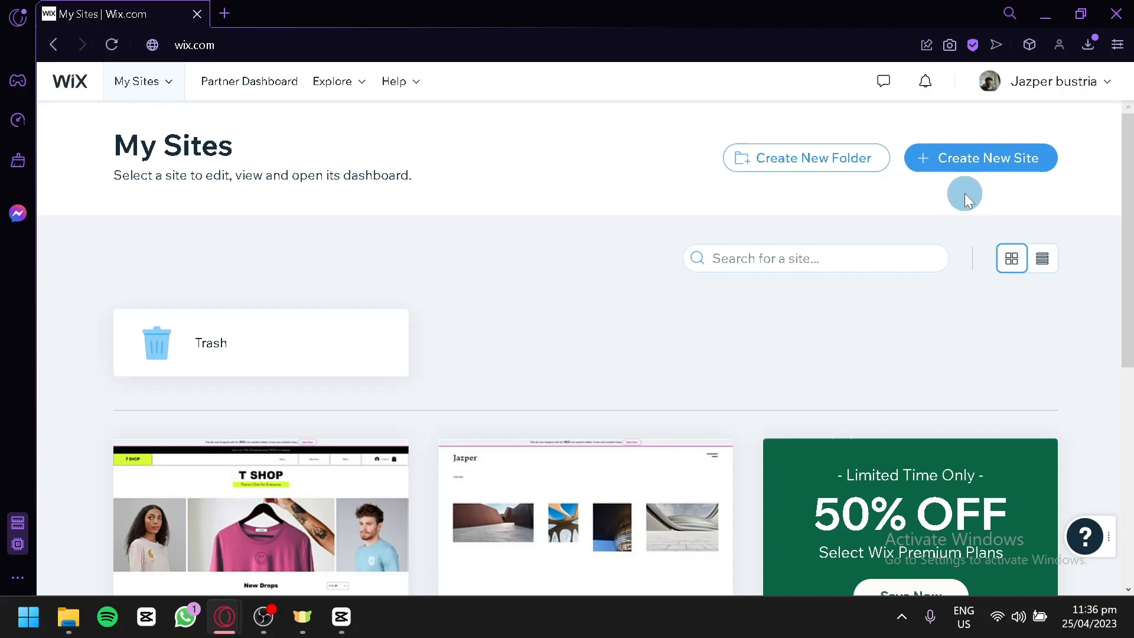
click(952, 157)
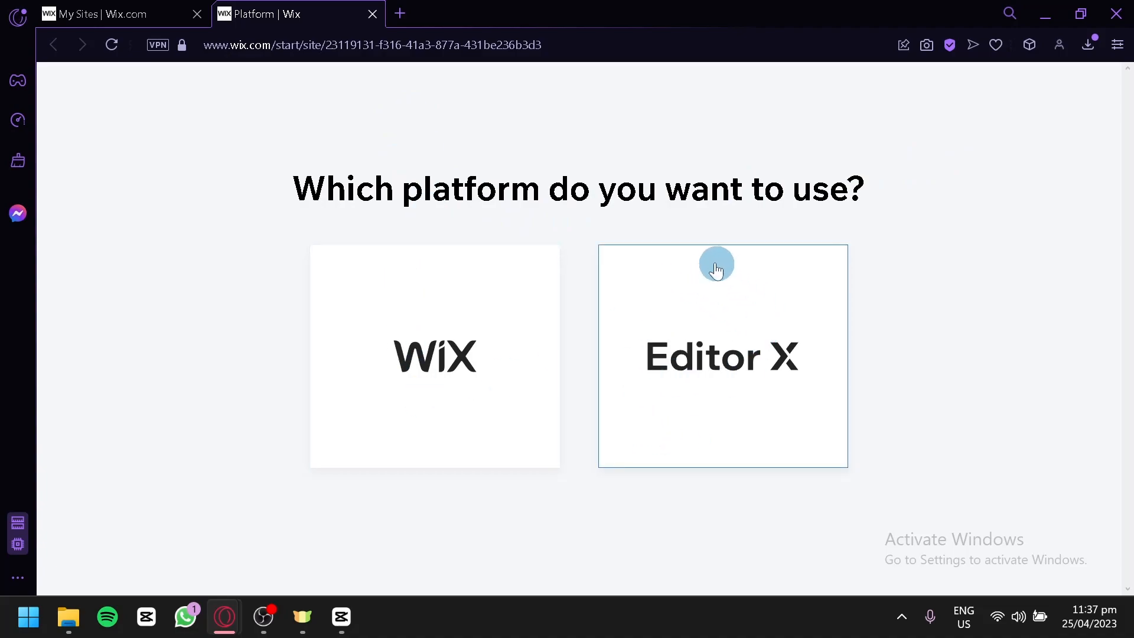
click(428, 363)
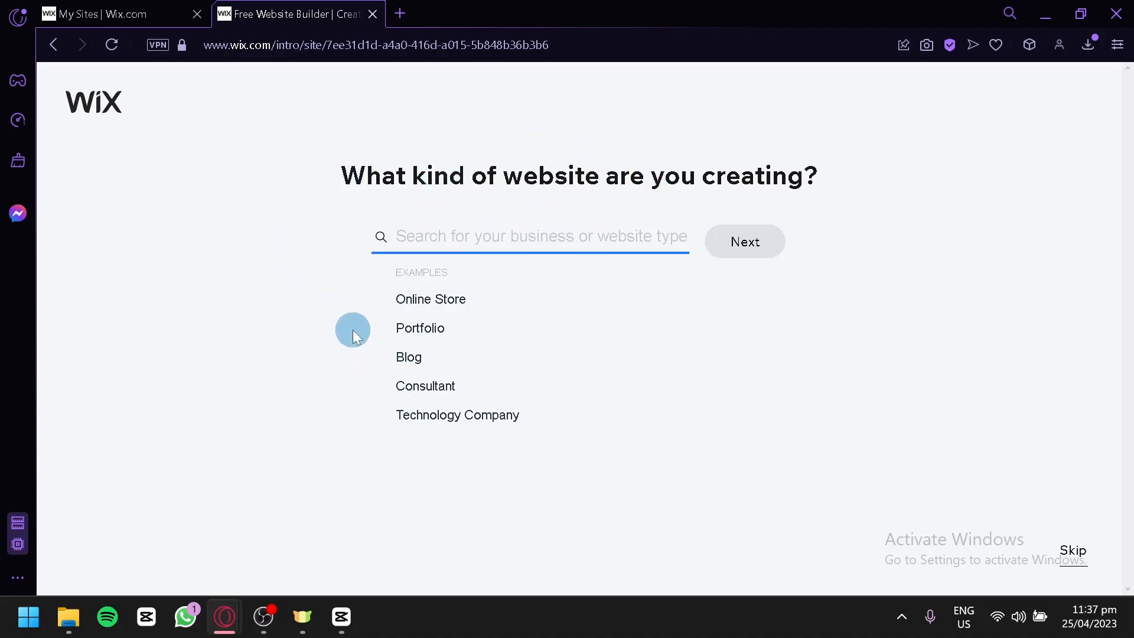
Step: Set the website type to Pet Blog and name the website "testing"
click(409, 361)
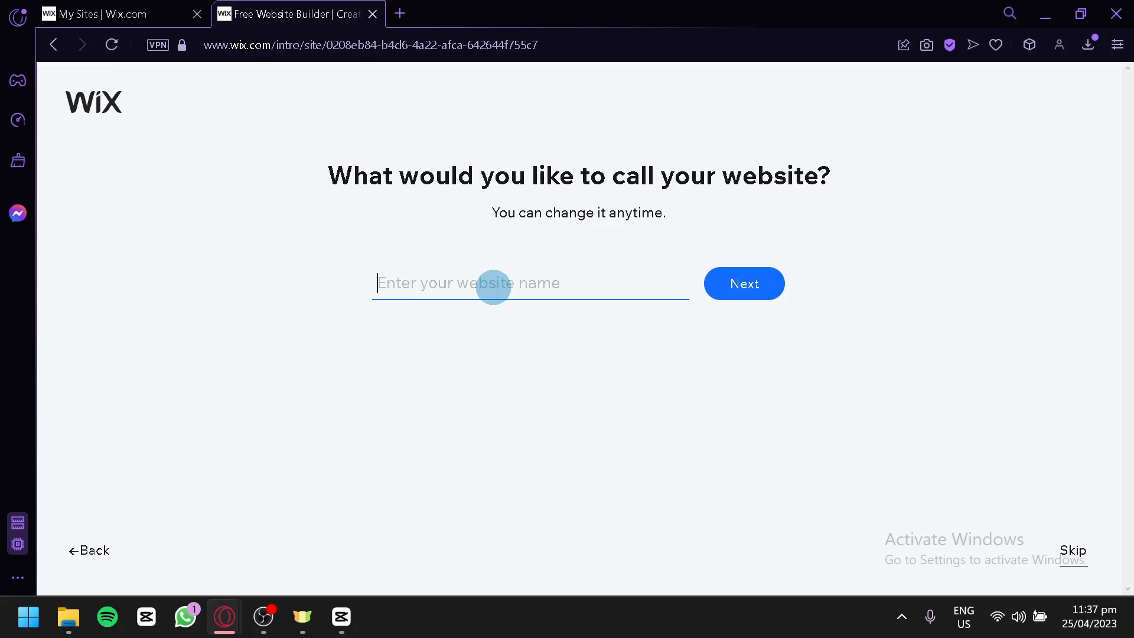
click(103, 554)
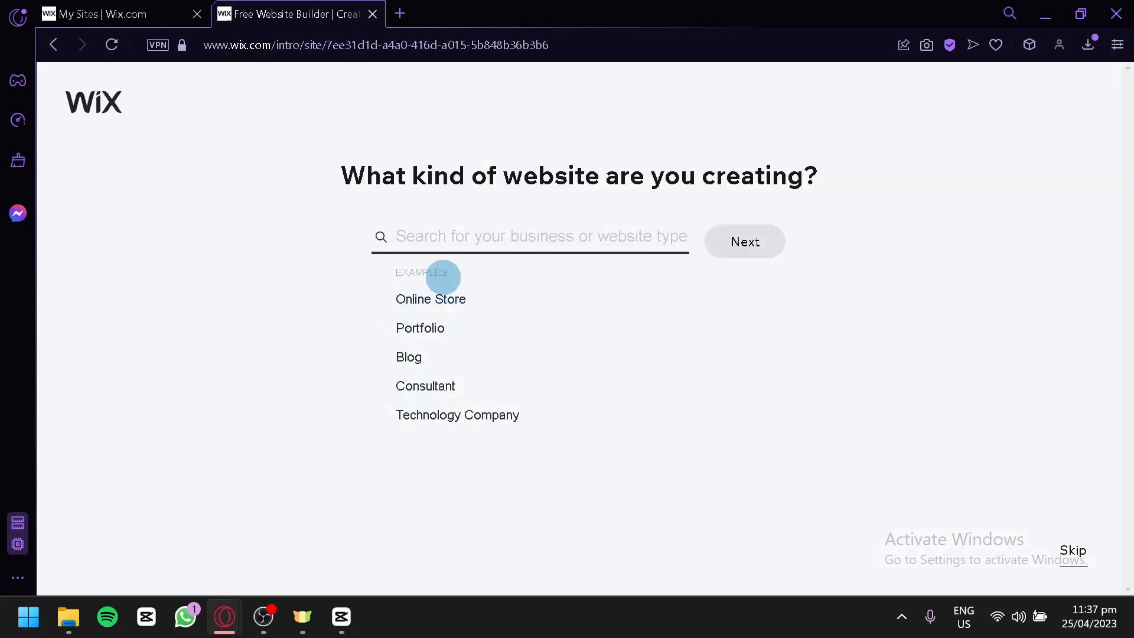
click(420, 362)
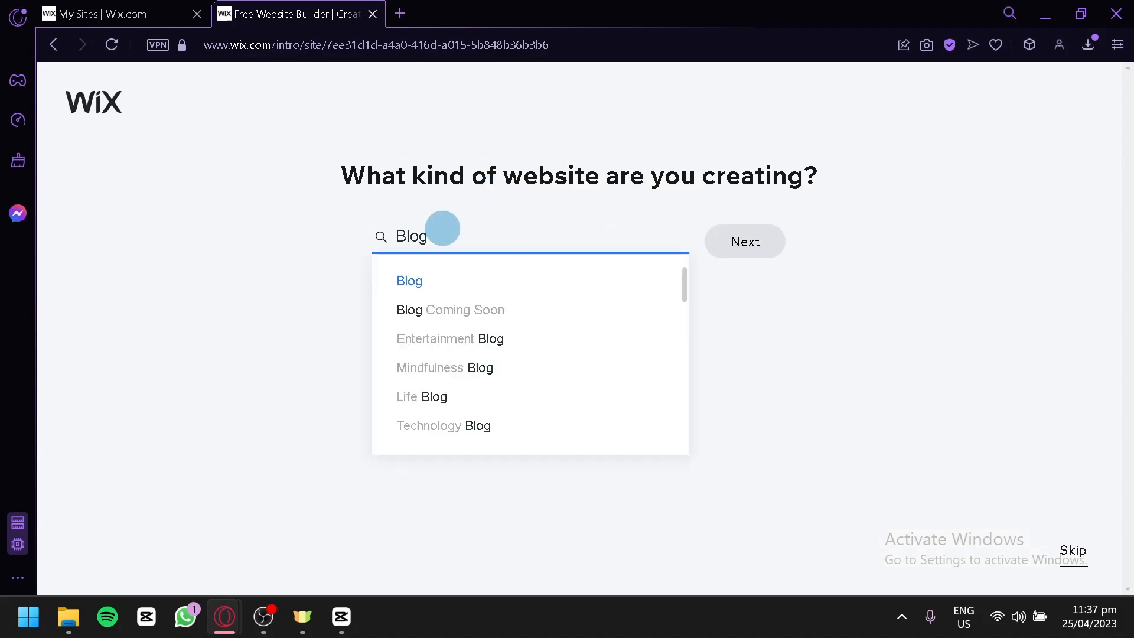
scroll(508, 316, down, 3)
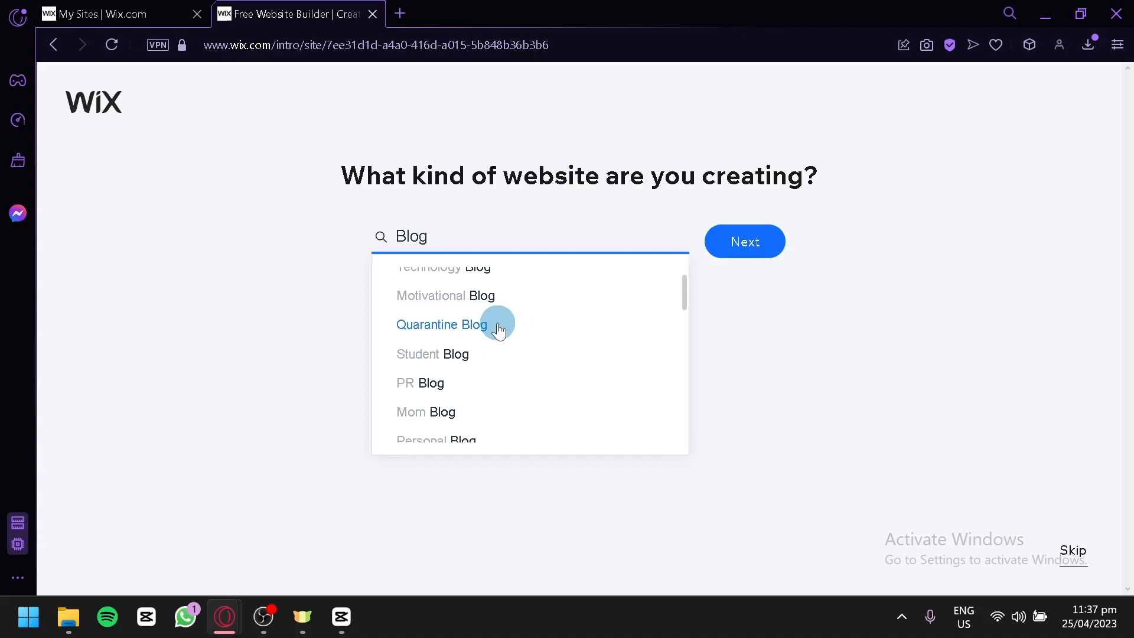
scroll(498, 328, down, 3)
scroll(499, 325, down, 3)
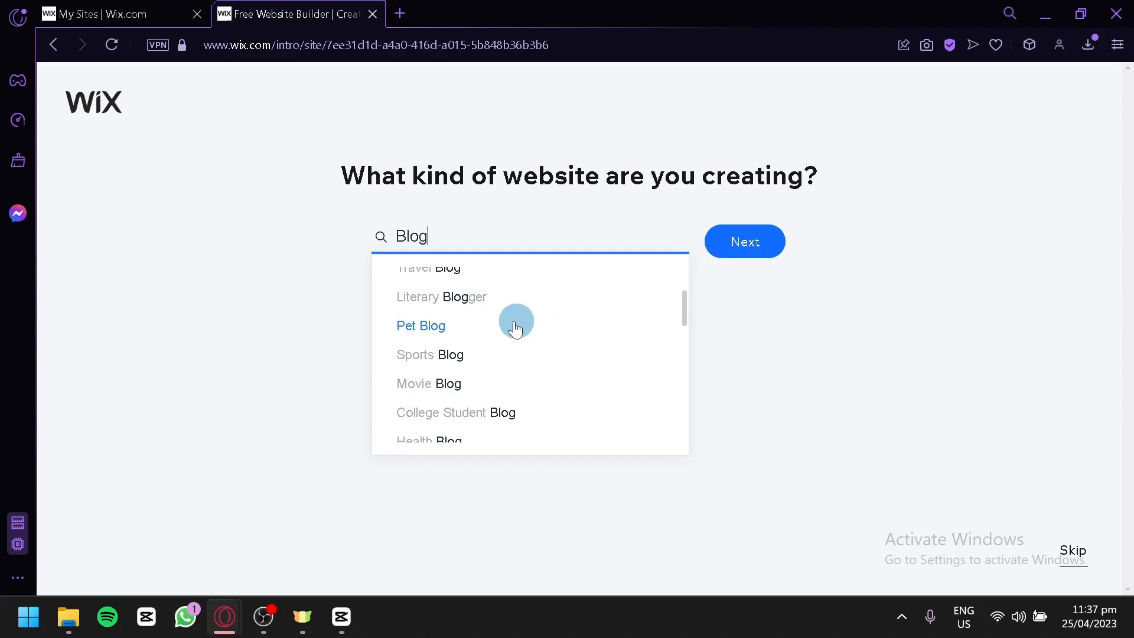
click(433, 328)
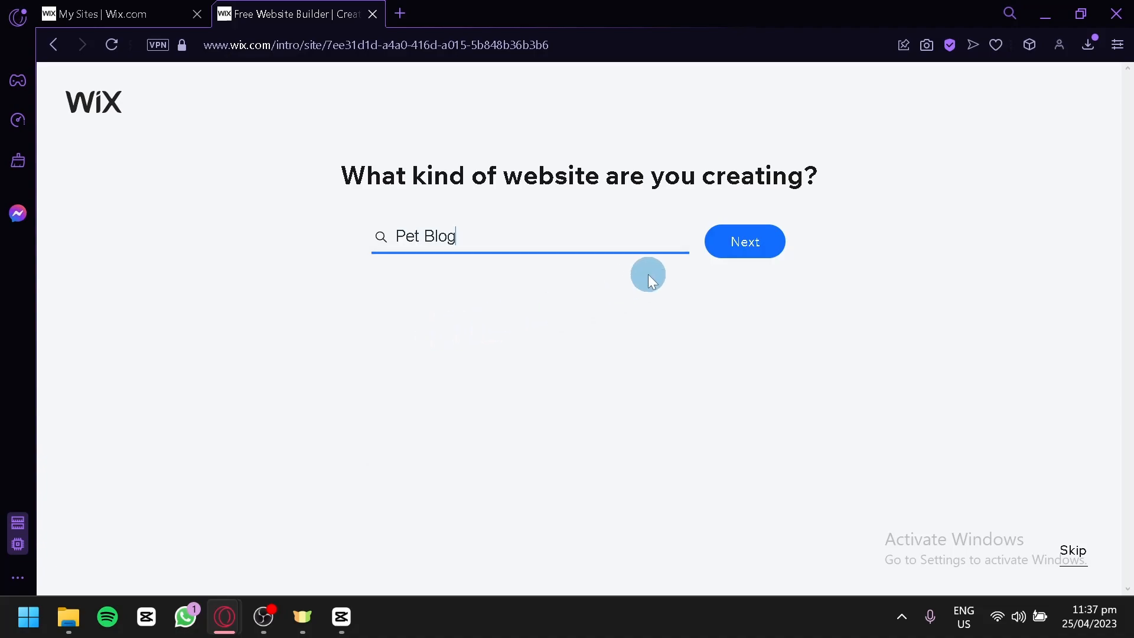
click(753, 241)
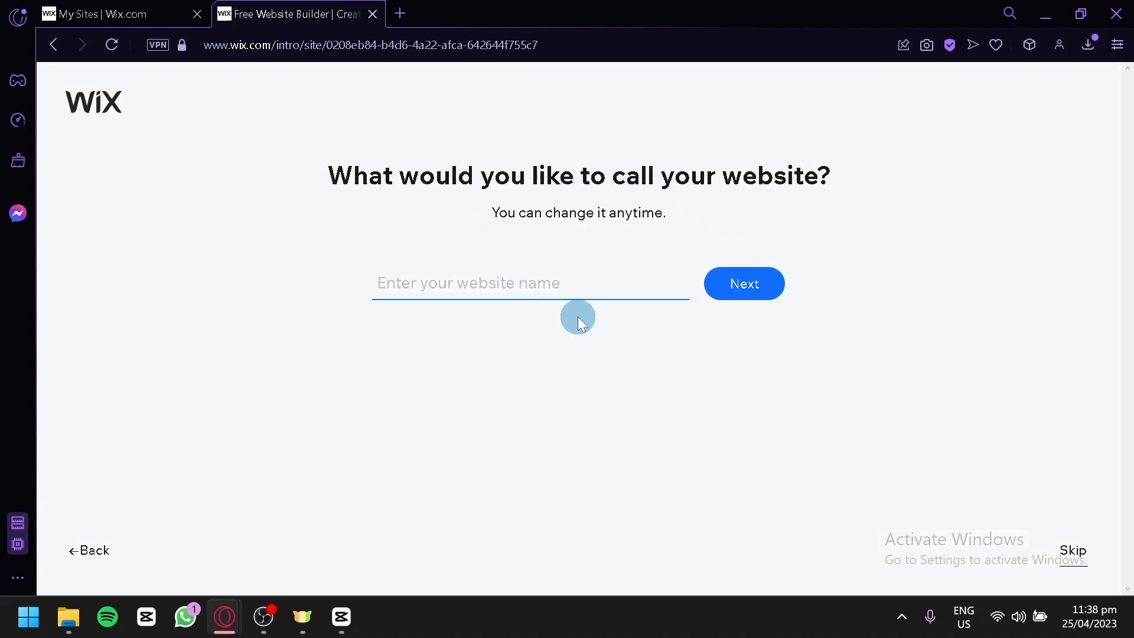
text(testing)
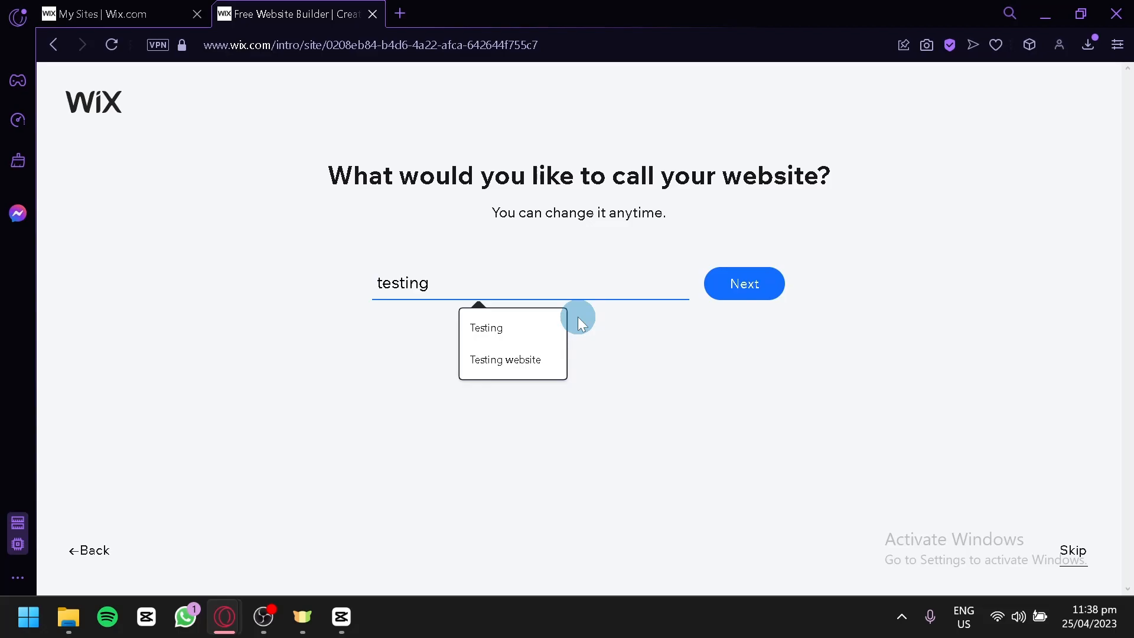
click(727, 289)
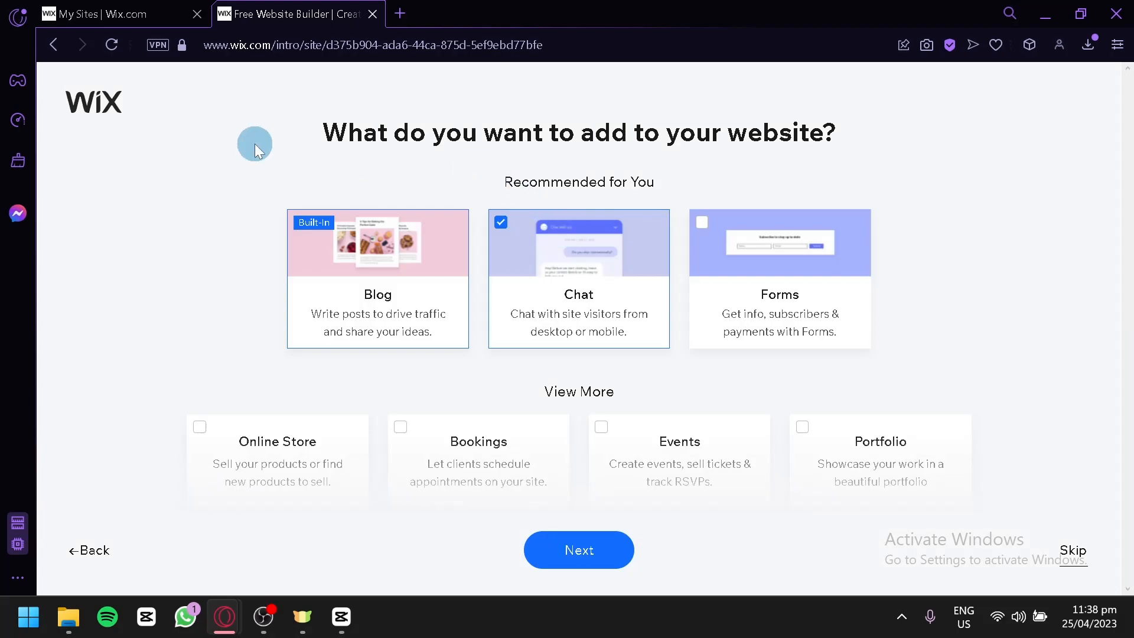
Step: Remove Chat from the features to add to the website and include Forms and Online Store
scroll(329, 129, down, 6)
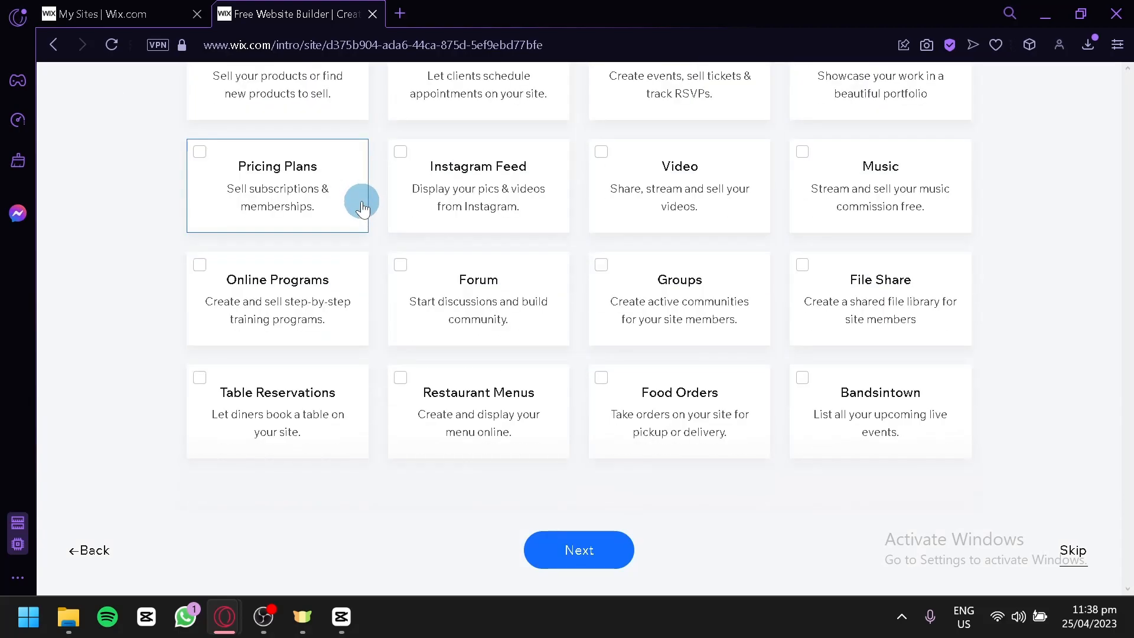
scroll(704, 243, up, 6)
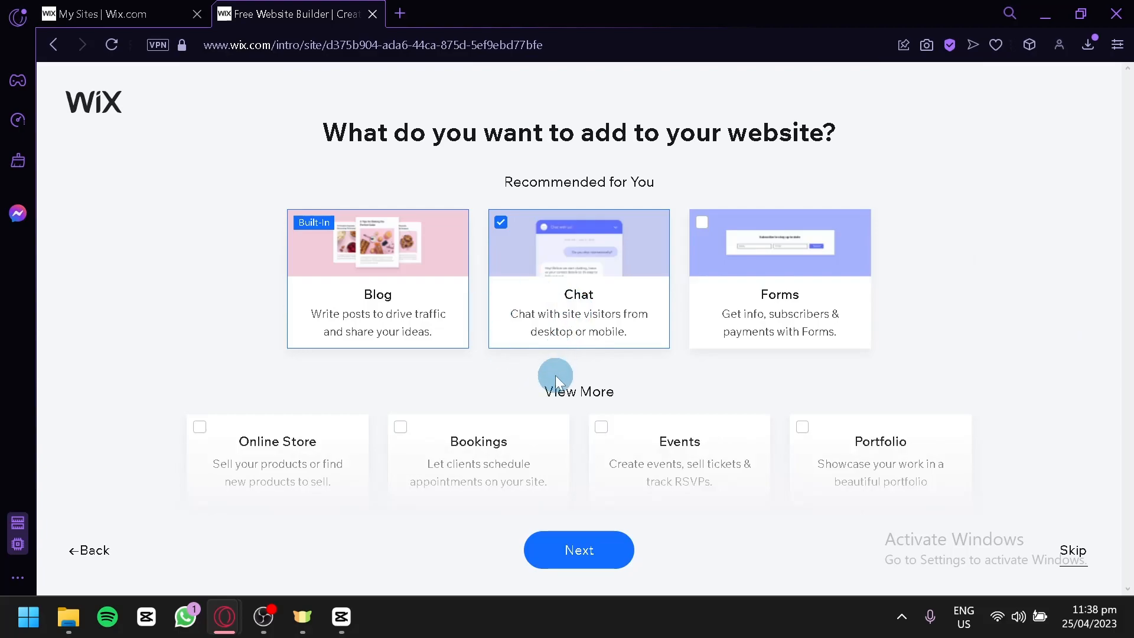
mouse_move(373, 245)
click(589, 326)
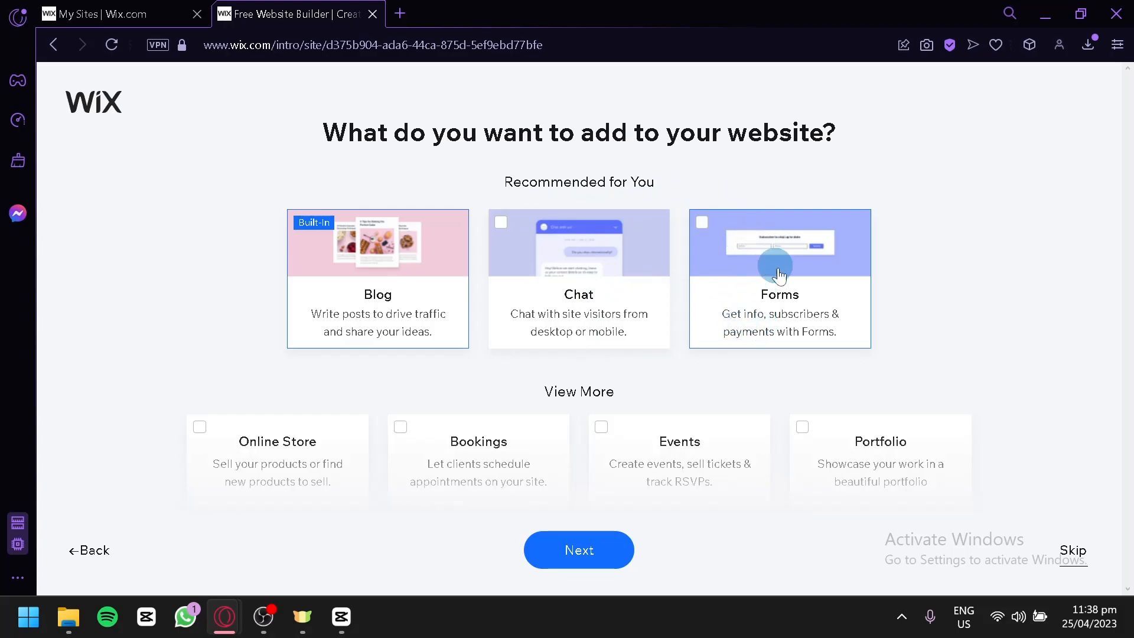
click(751, 314)
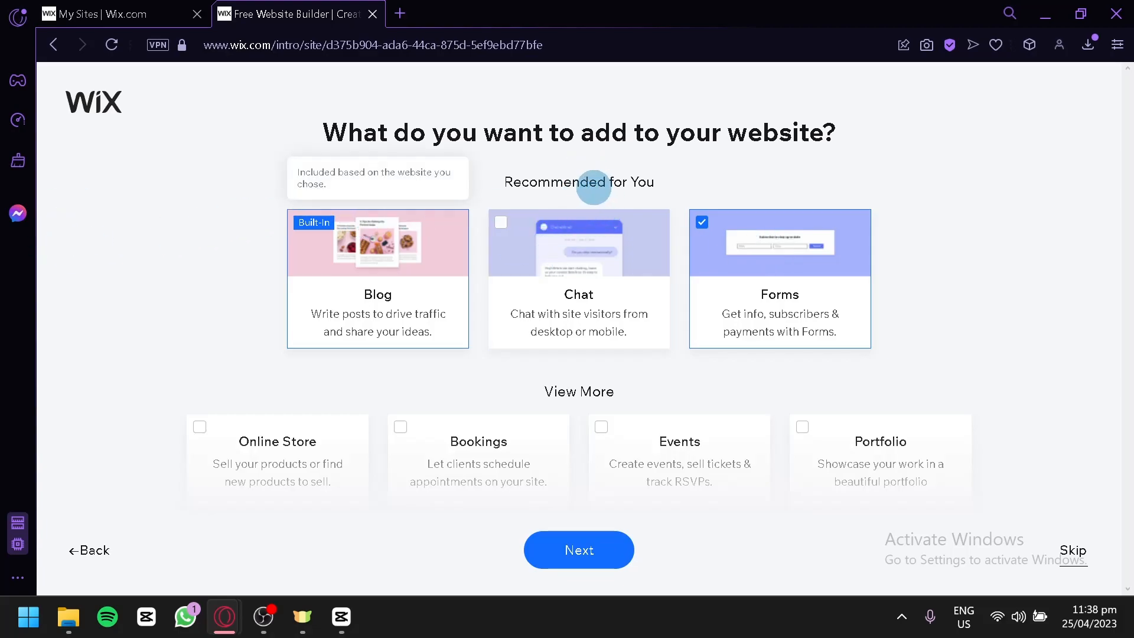
scroll(594, 187, down, 4)
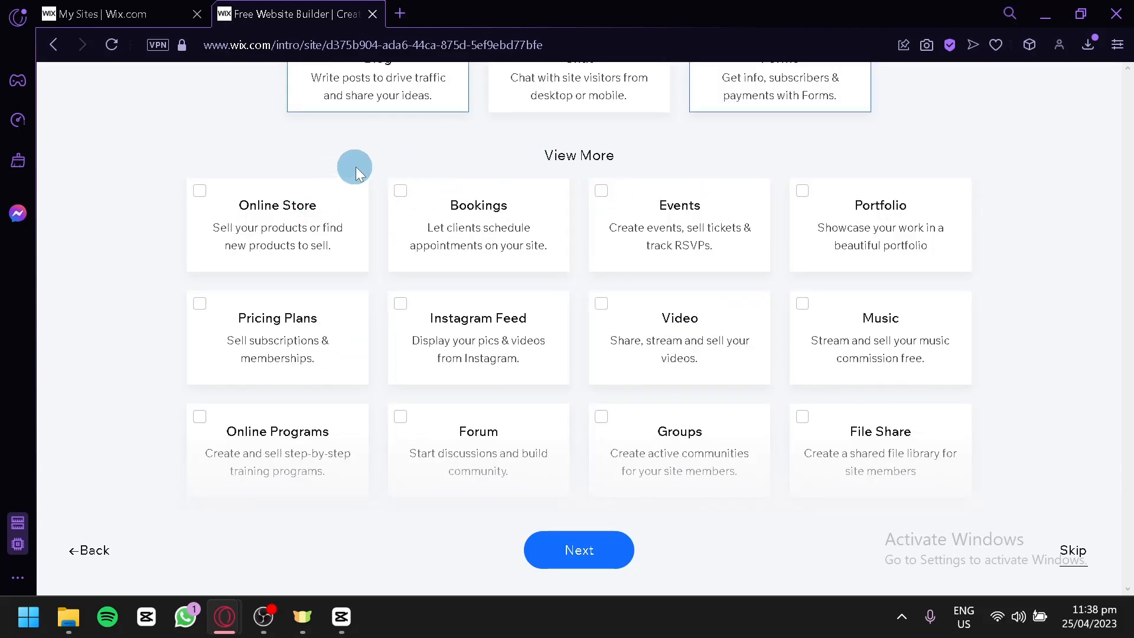
scroll(281, 165, up, 2)
click(321, 303)
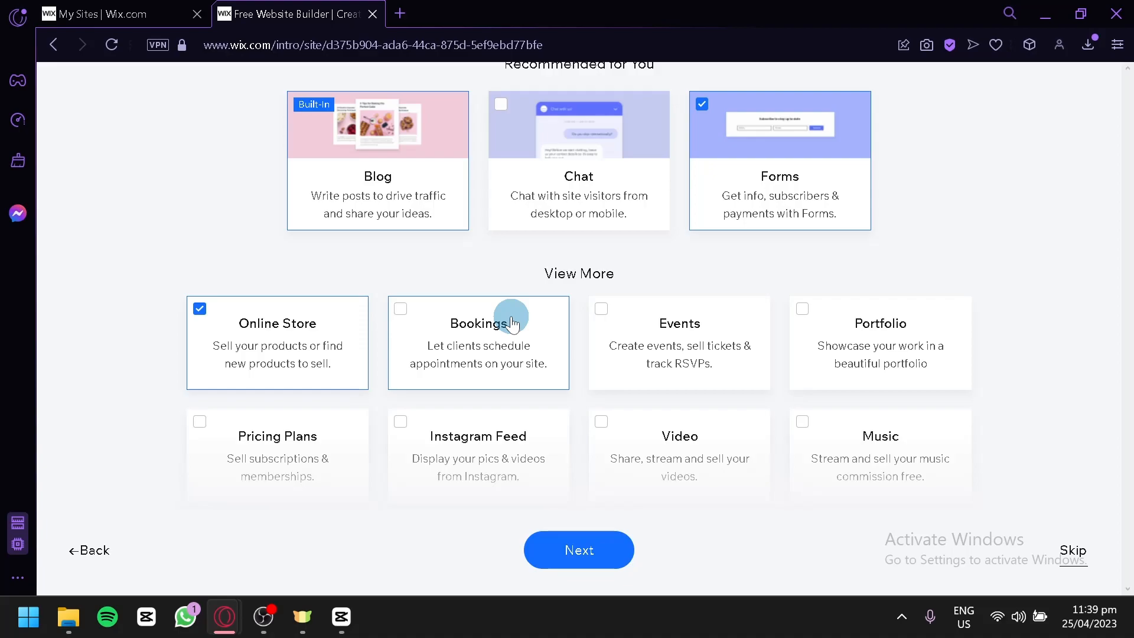
Step: Examine the full range of optional features that can be added to the website
scroll(514, 319, down, 2)
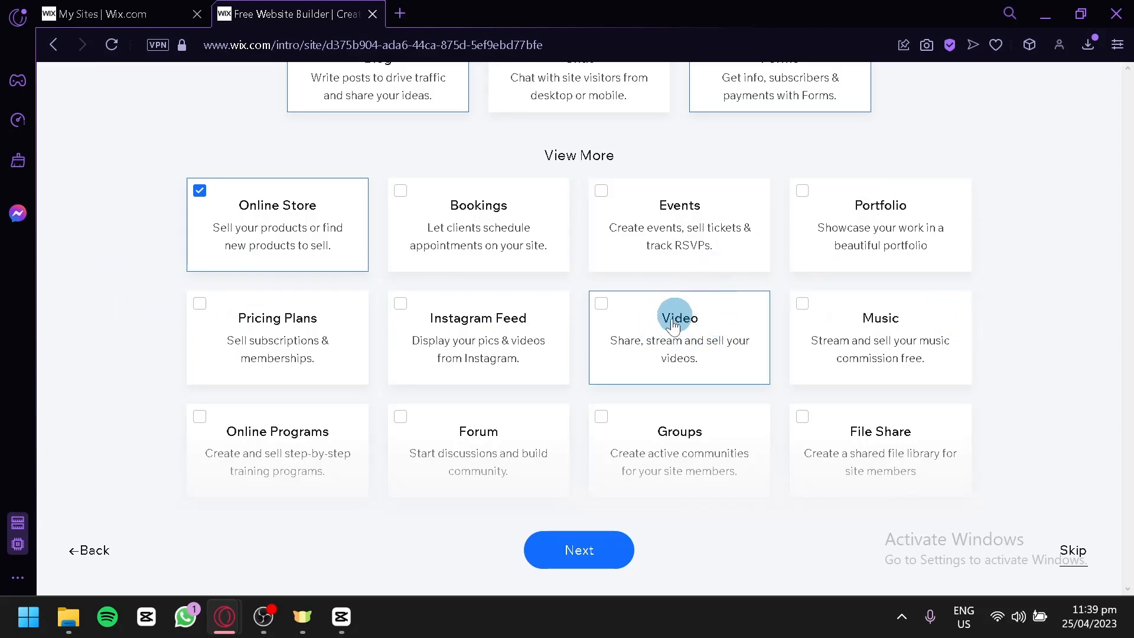
scroll(676, 322, up, 3)
scroll(423, 349, down, 3)
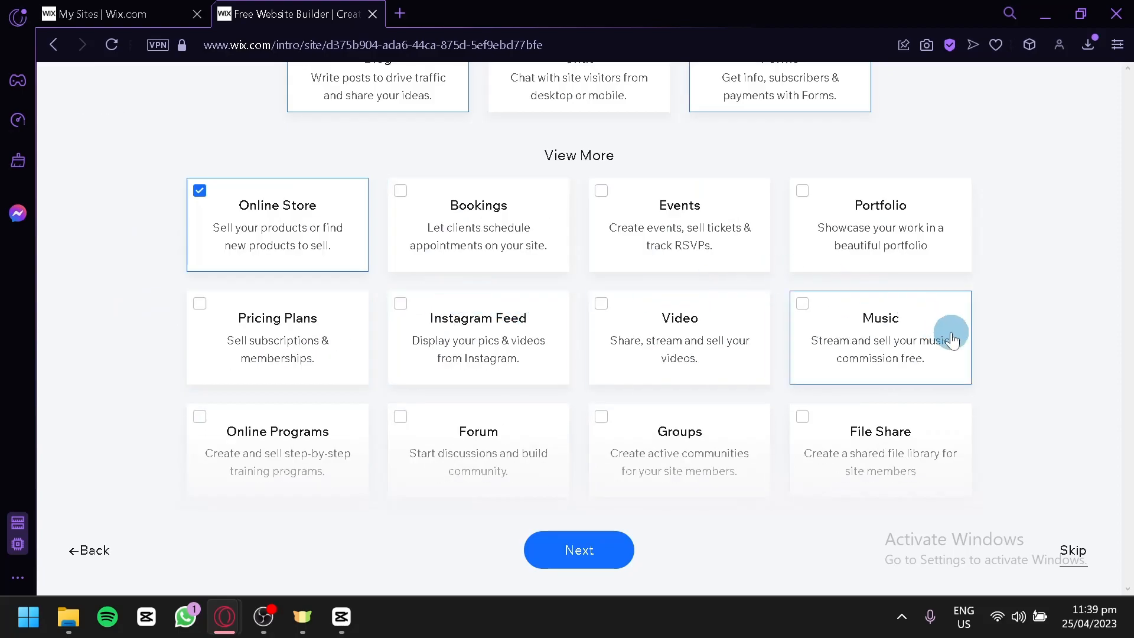
scroll(952, 340, down, 2)
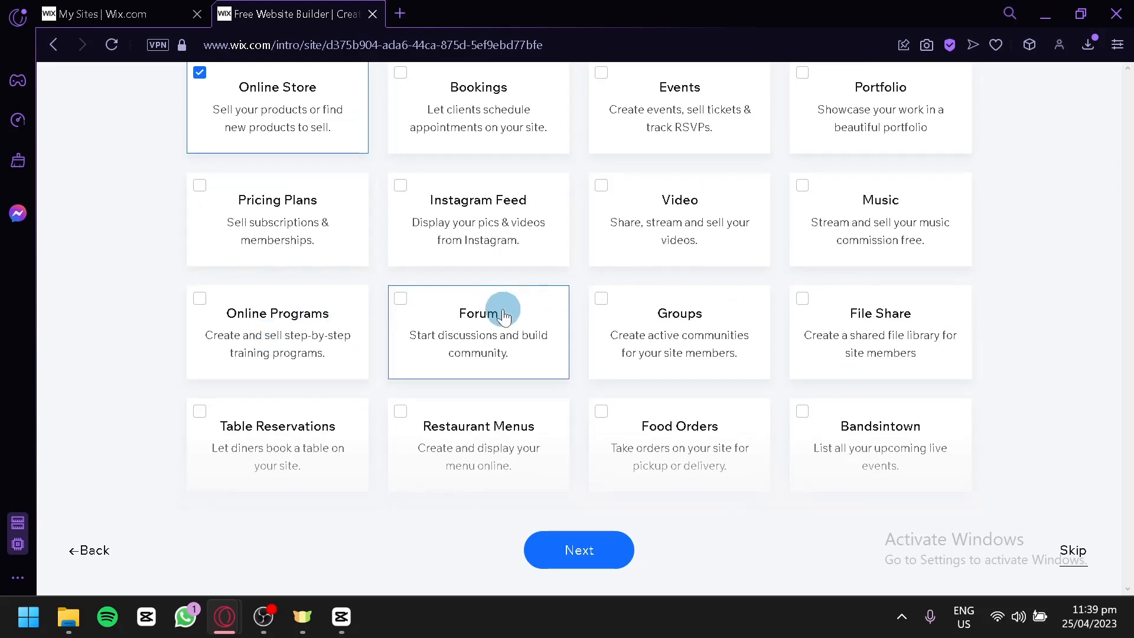
scroll(895, 325, down, 1)
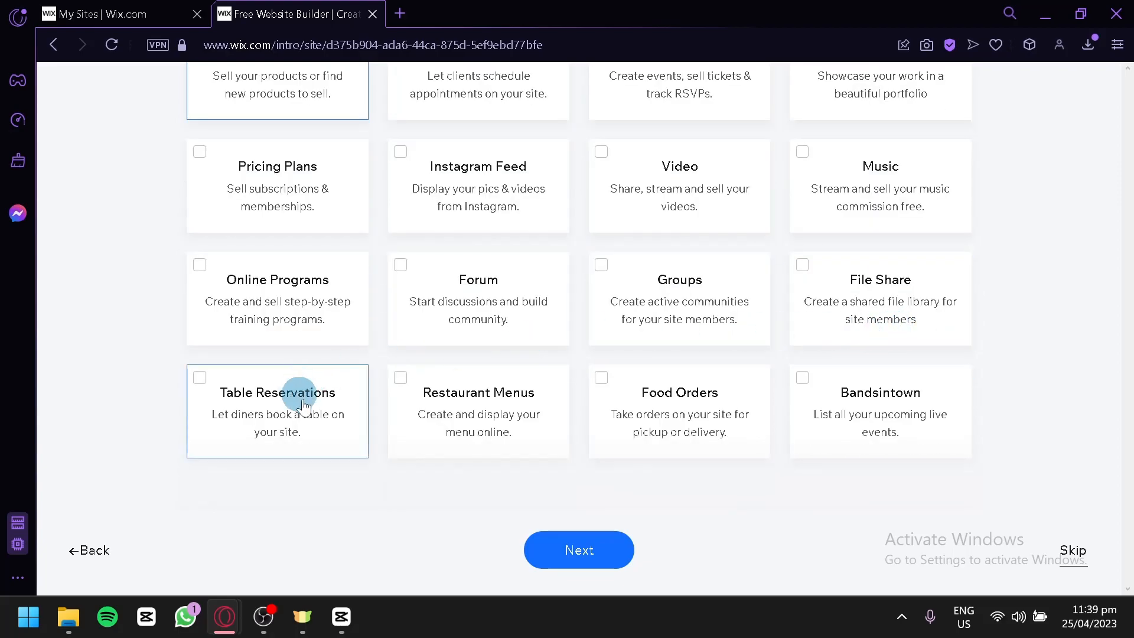
scroll(286, 393, up, 6)
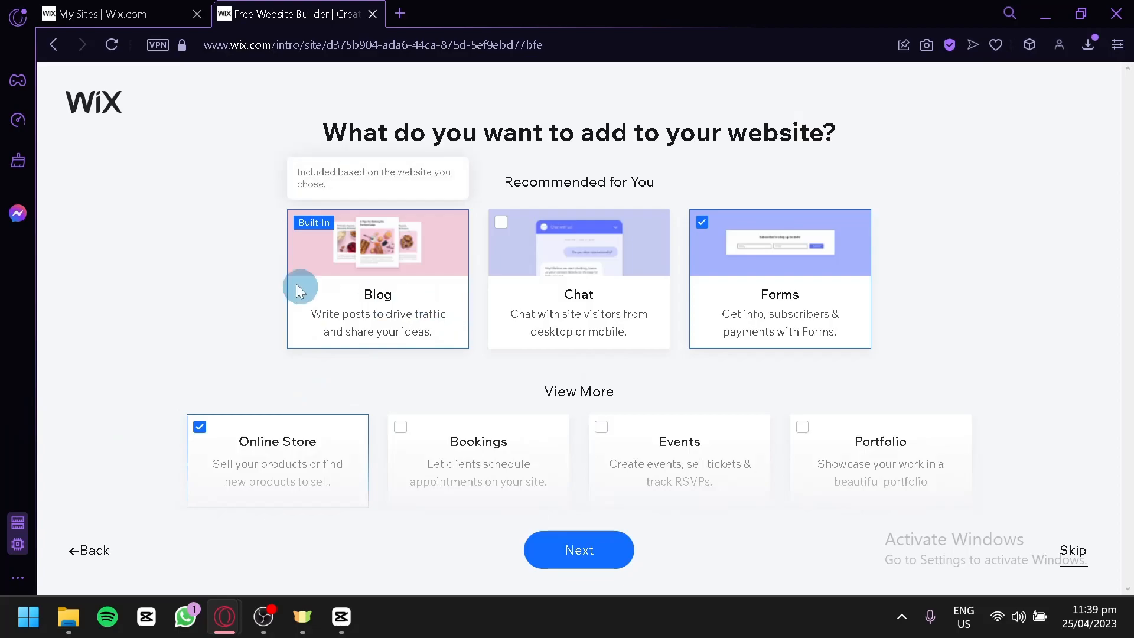
scroll(348, 278, down, 4)
scroll(367, 257, down, 3)
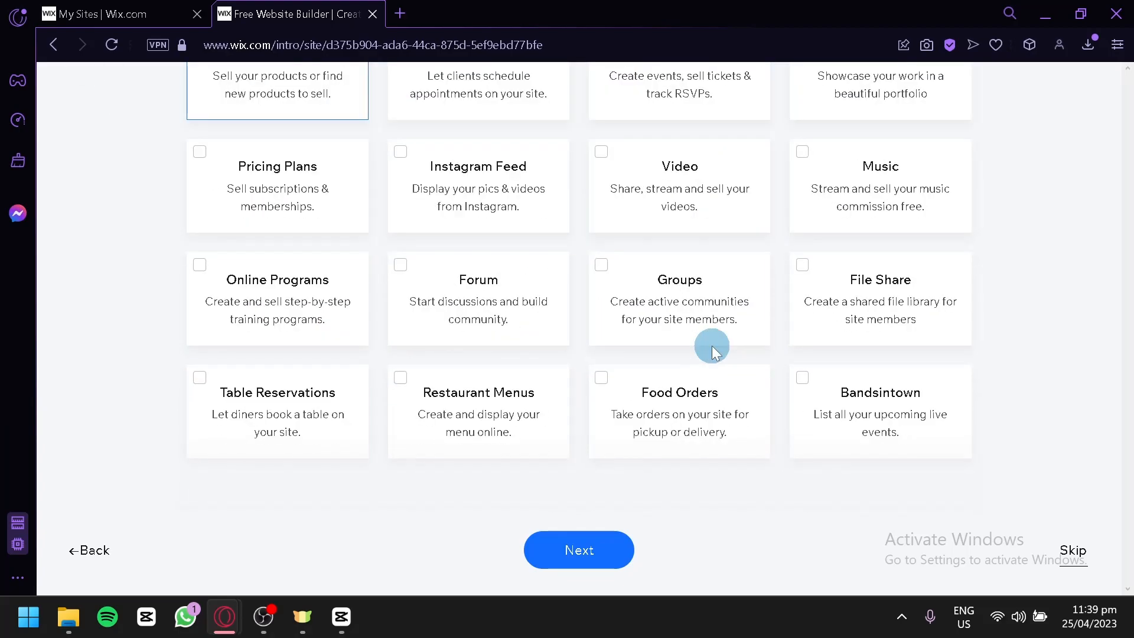
Step: Accept the selected features, choose to begin with a template, and look through the Pet Blog template results
click(608, 555)
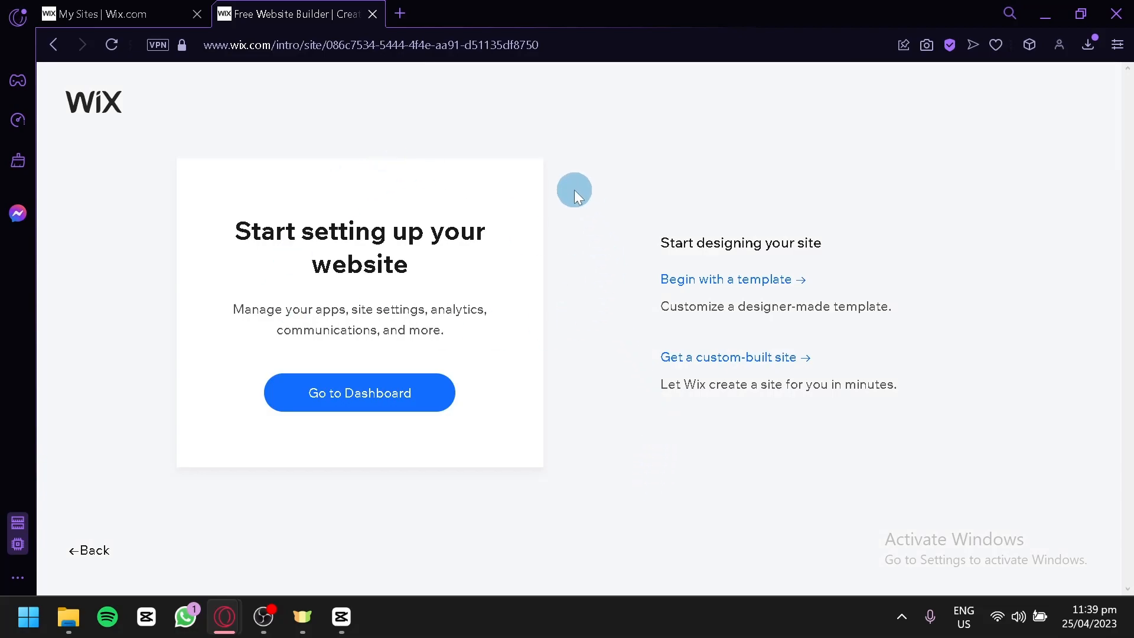
click(688, 280)
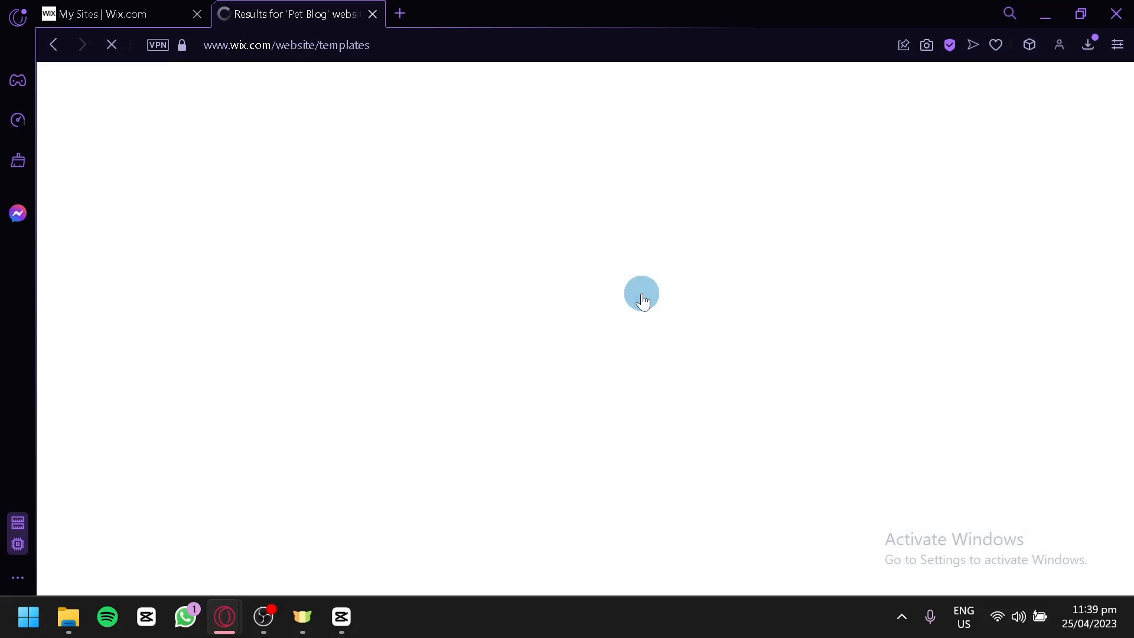
scroll(642, 298, down, 10)
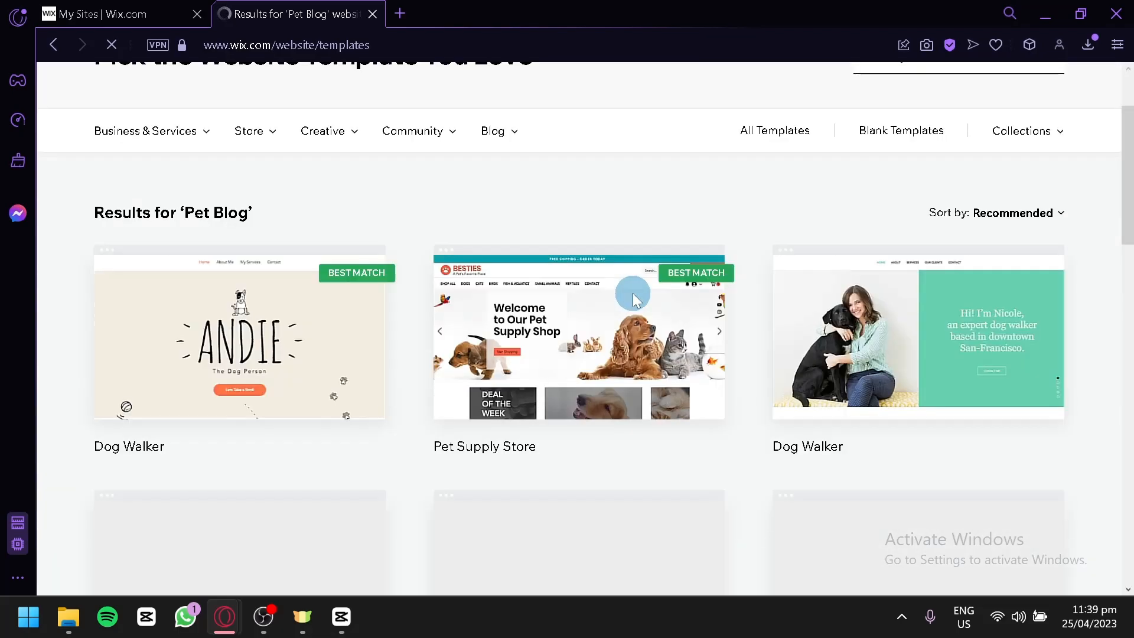
scroll(286, 228, down, 4)
scroll(285, 242, up, 6)
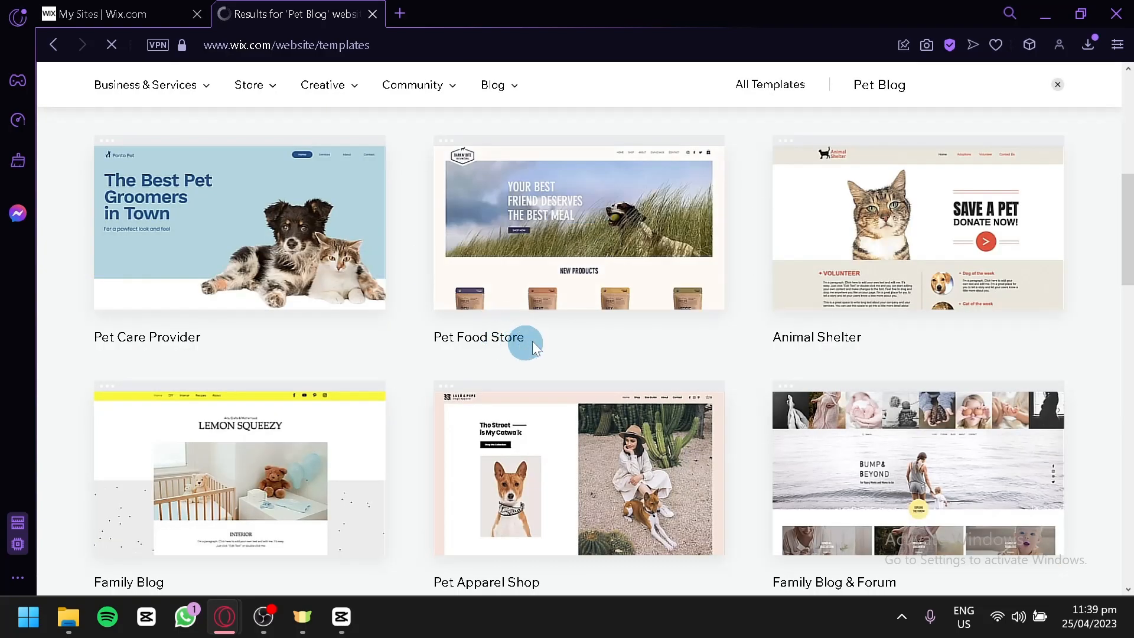
scroll(537, 468, down, 2)
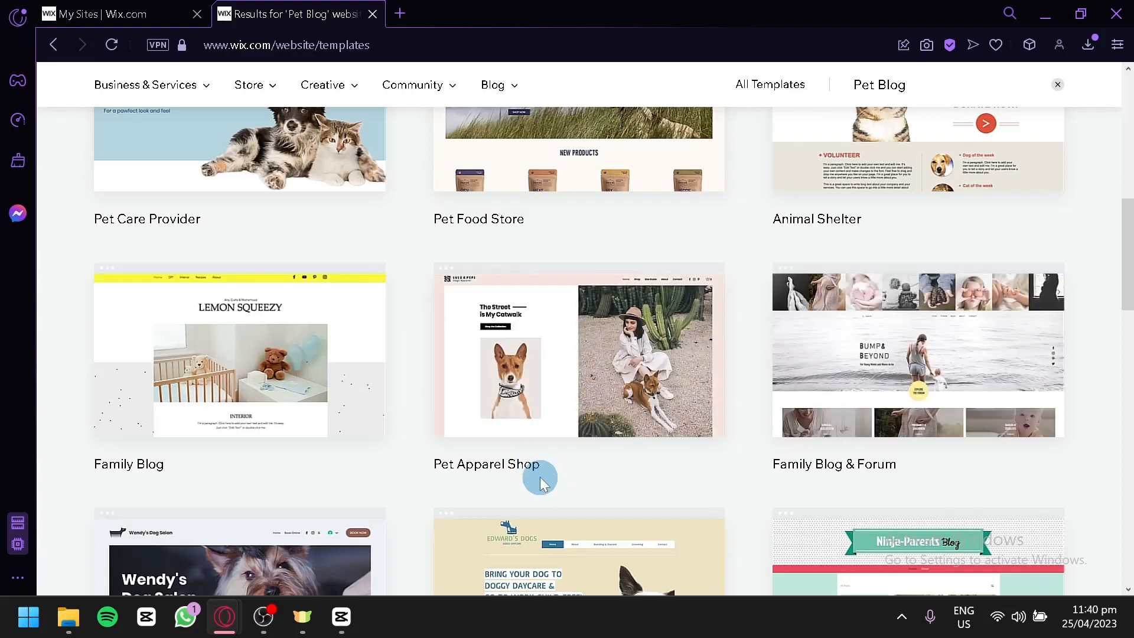
scroll(306, 240, down, 6)
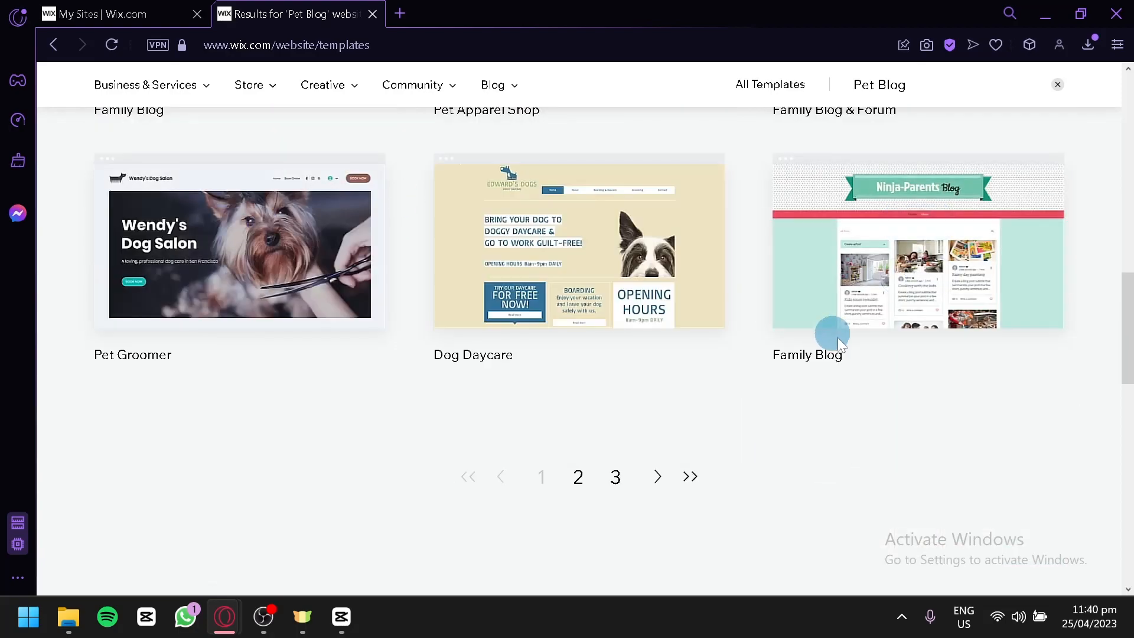
scroll(915, 385, up, 15)
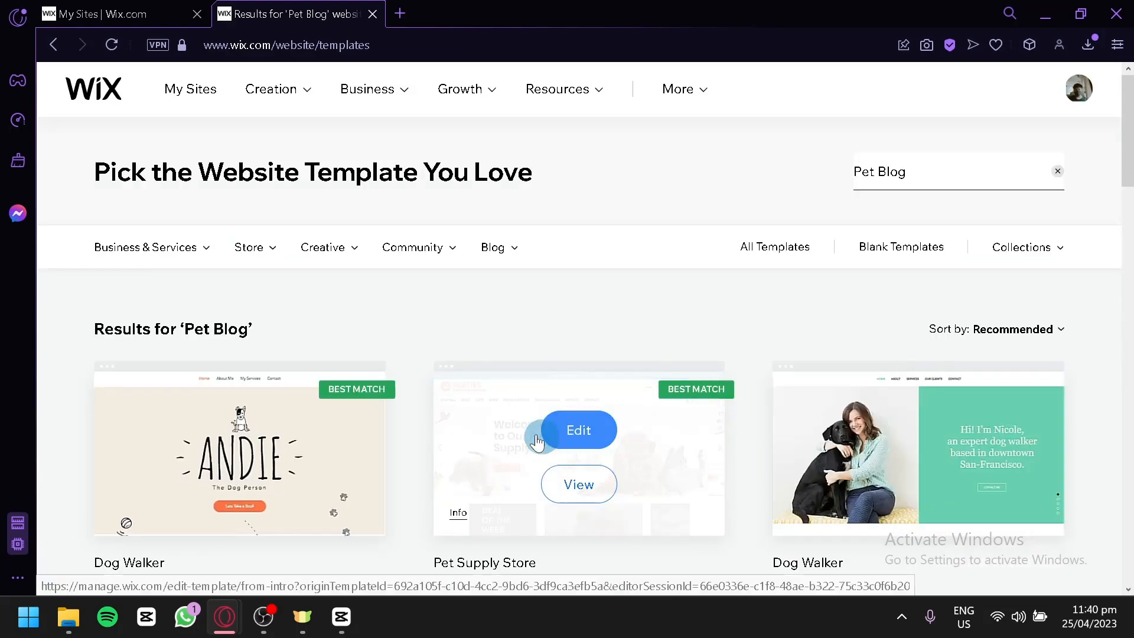
Step: Open a preview of the first Dog Walker template and examine its home page banner
scroll(375, 332, down, 2)
scroll(322, 286, down, 2)
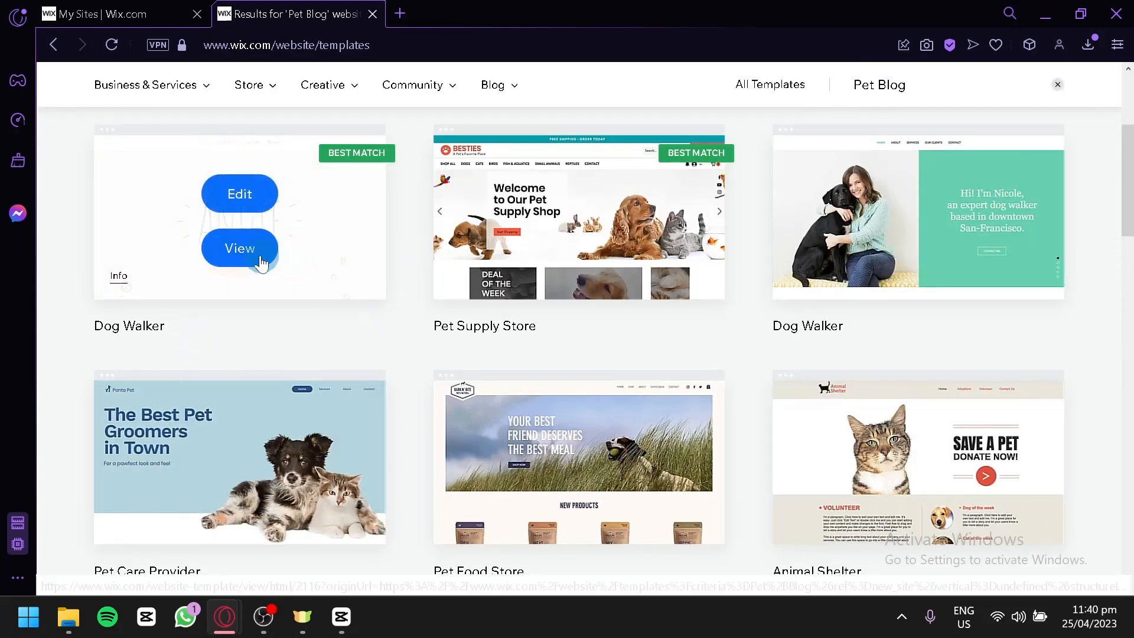
click(262, 259)
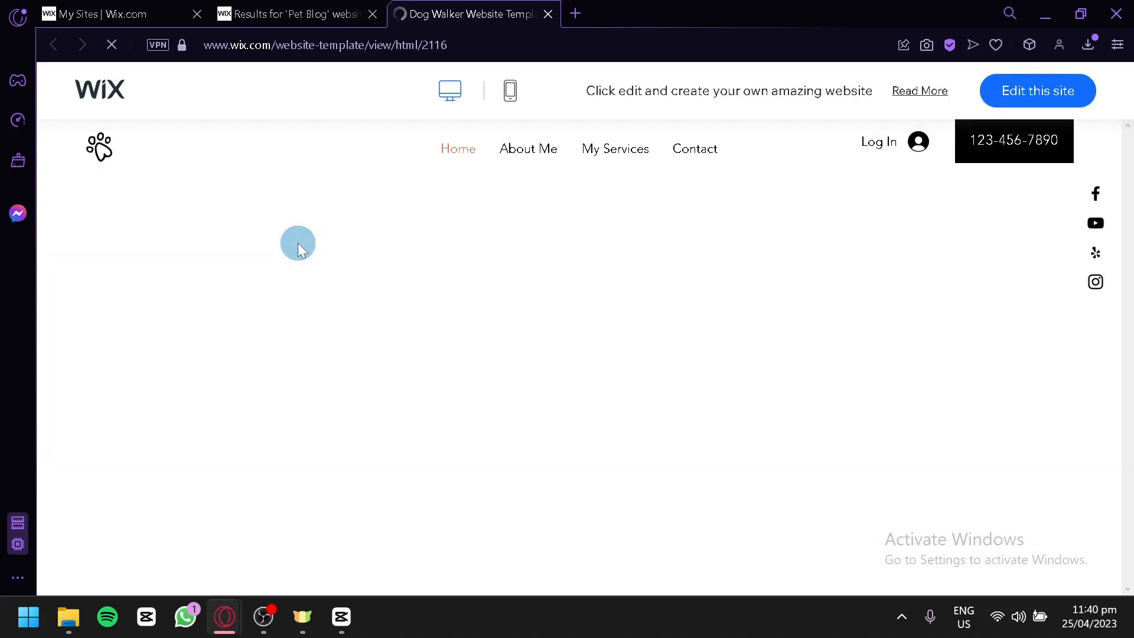
scroll(297, 243, down, 5)
scroll(313, 256, up, 4)
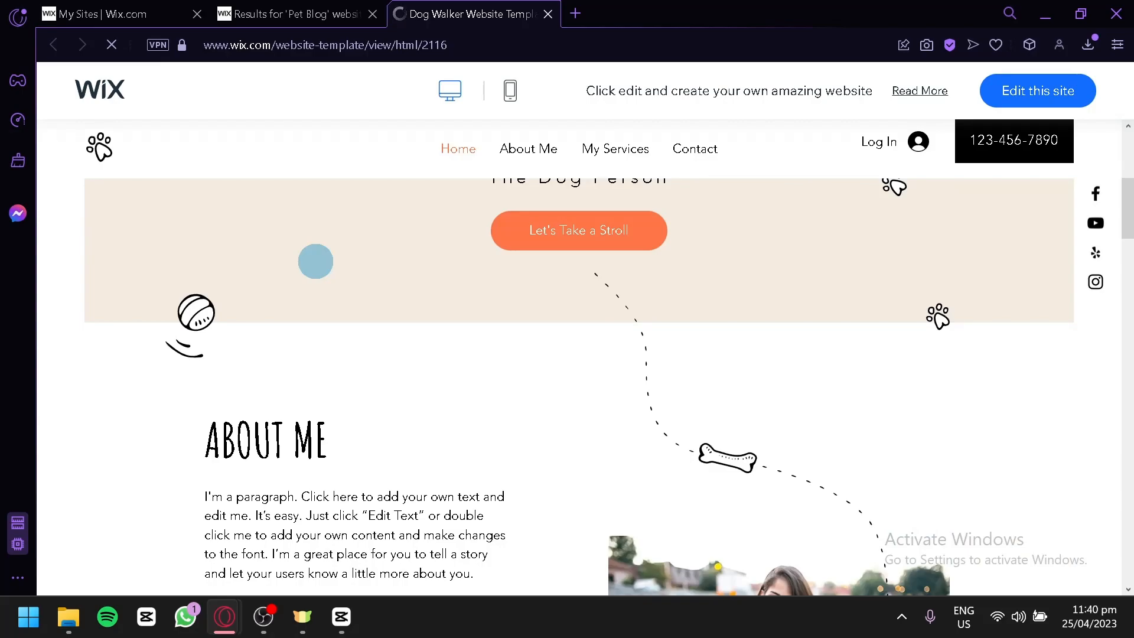
scroll(922, 335, up, 4)
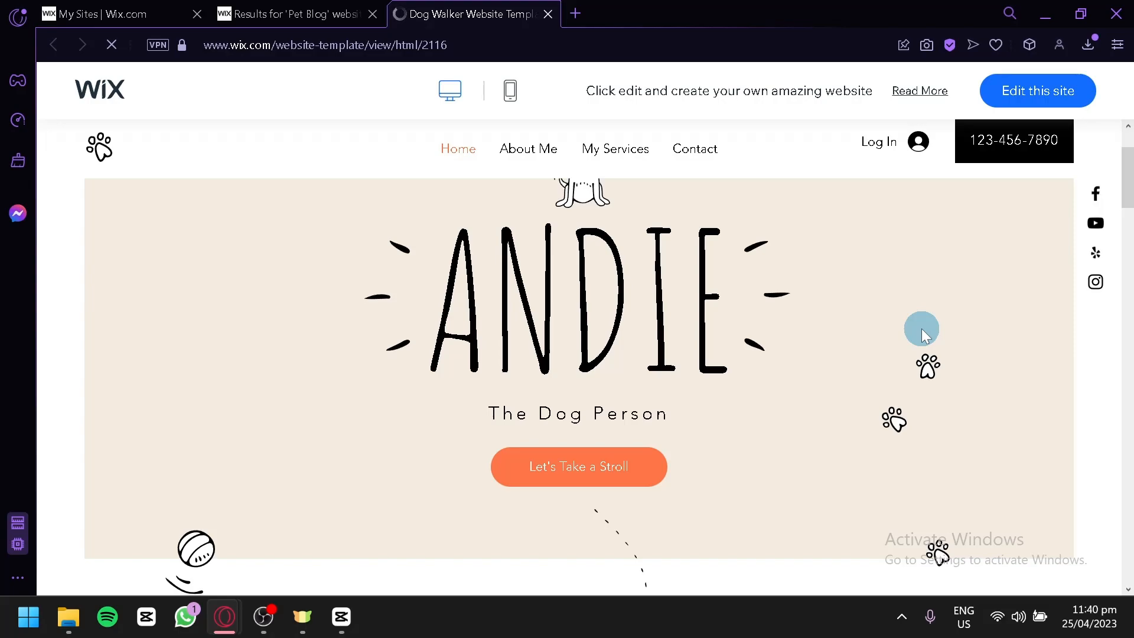
scroll(843, 384, up, 2)
scroll(632, 324, down, 2)
scroll(651, 332, up, 2)
scroll(573, 369, down, 6)
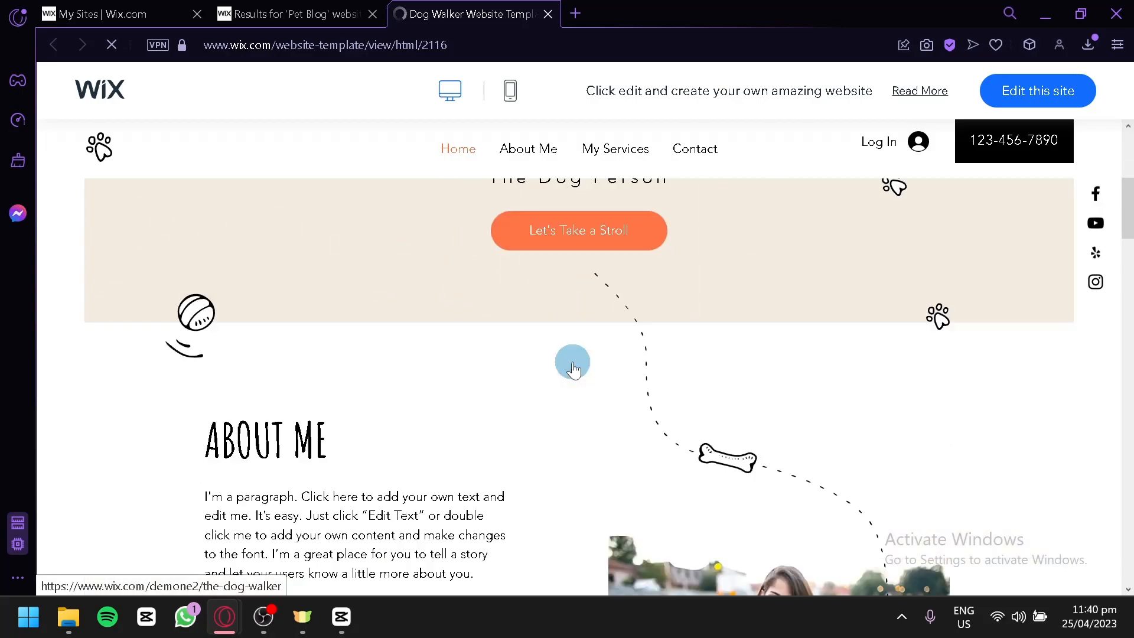
Step: Examine the rest of the Dog Walker template, from the About Me section down to Contact Me
scroll(354, 367, down, 4)
scroll(311, 269, down, 2)
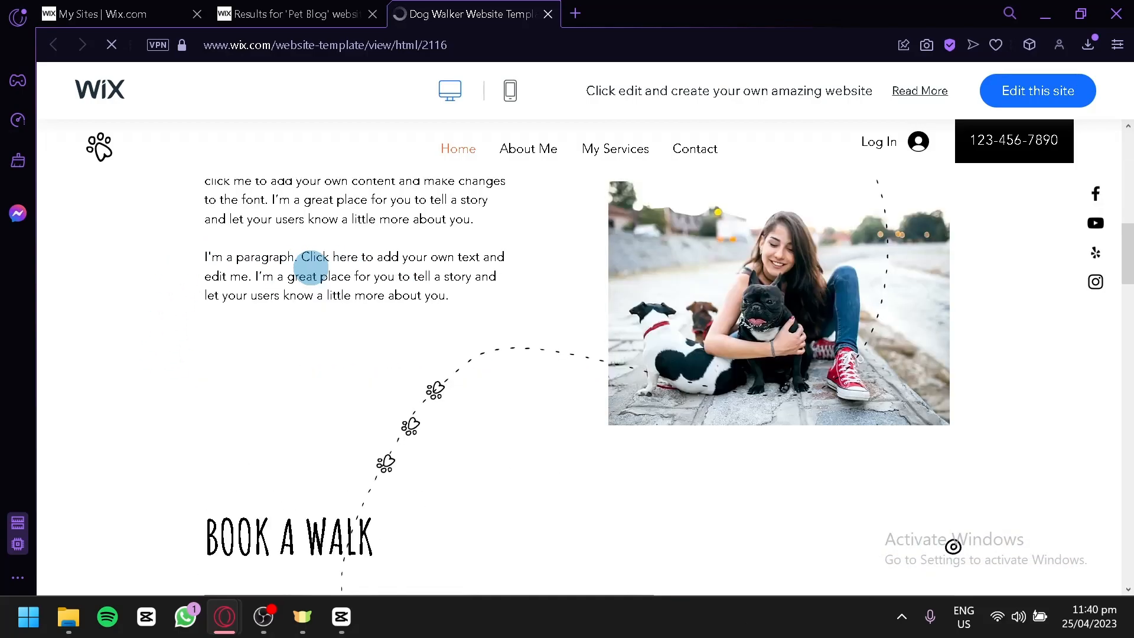
scroll(312, 269, down, 16)
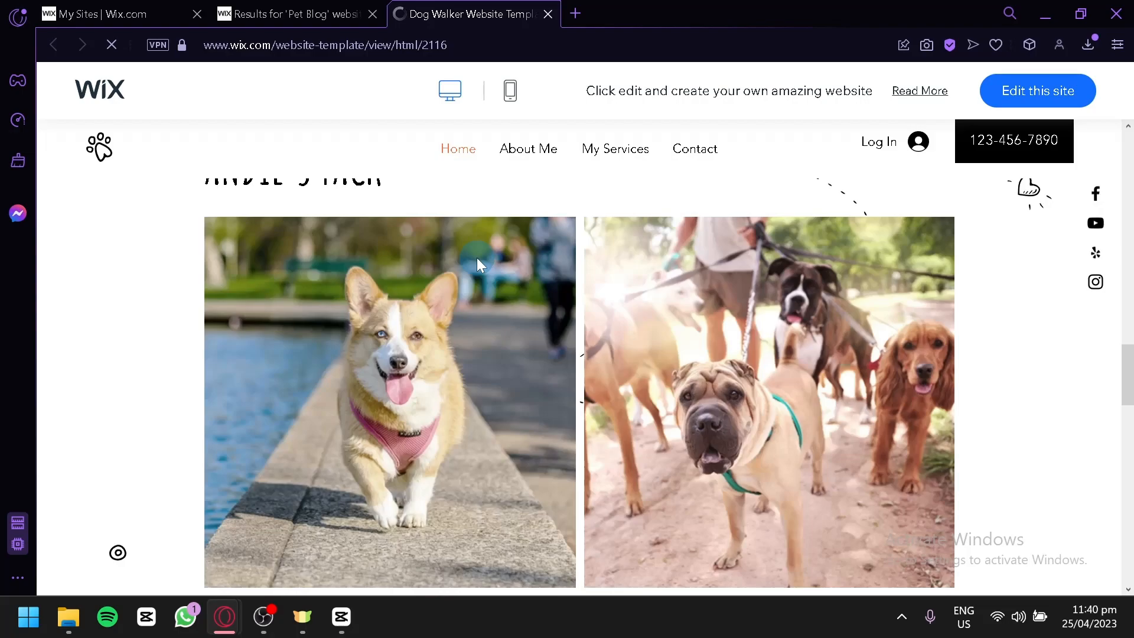
scroll(476, 258, down, 12)
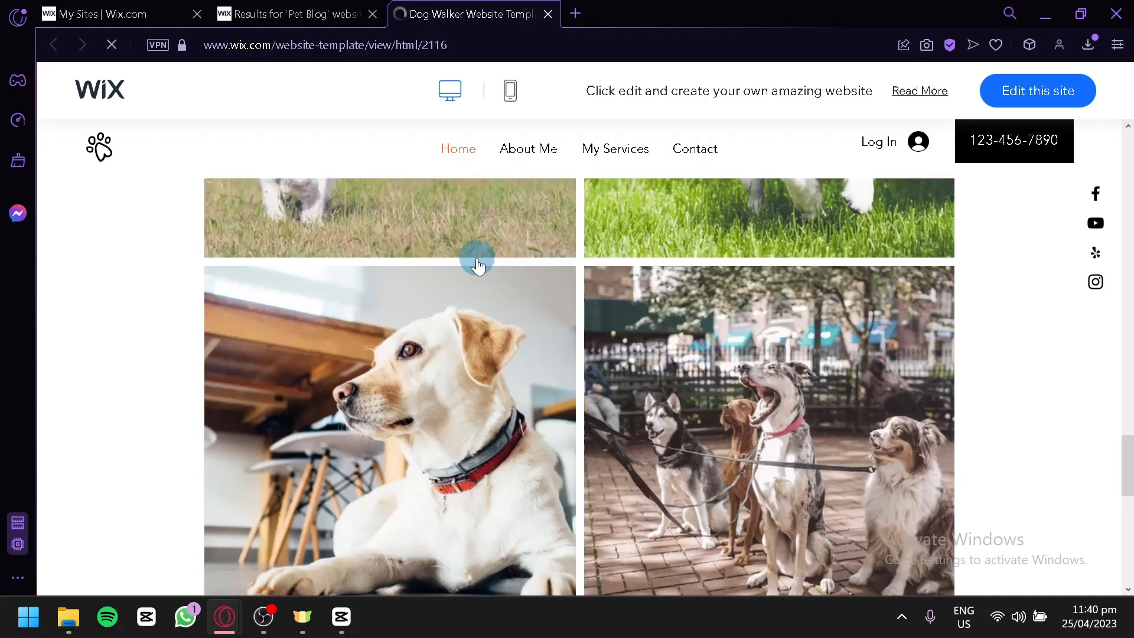
scroll(477, 257, down, 10)
scroll(486, 278, up, 4)
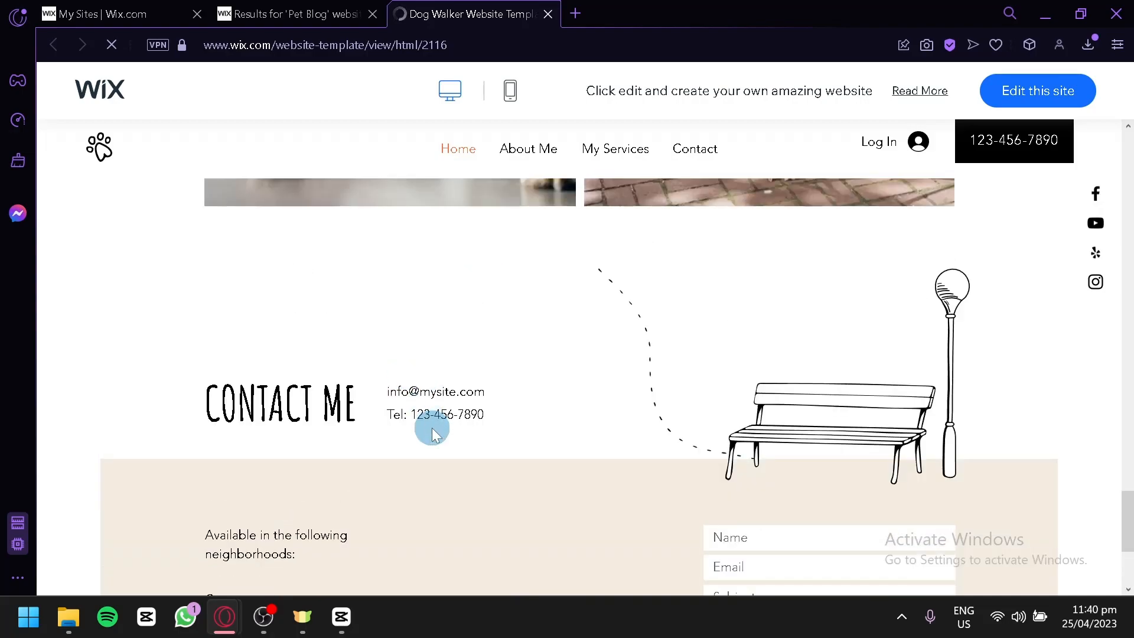
scroll(476, 481, down, 4)
scroll(473, 449, up, 15)
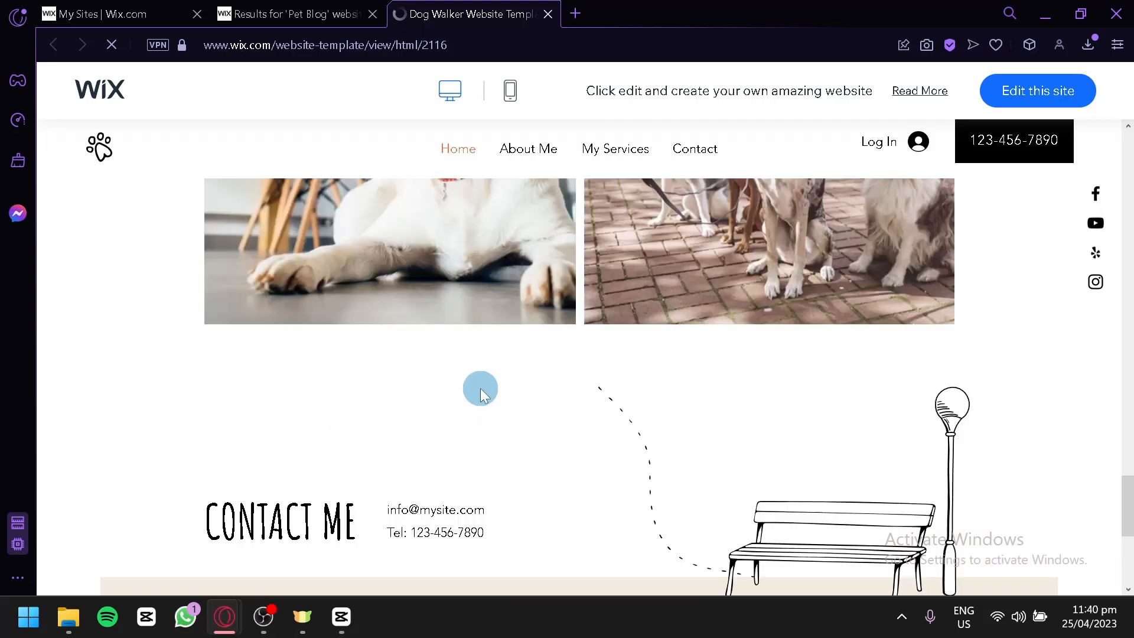
scroll(468, 358, up, 2)
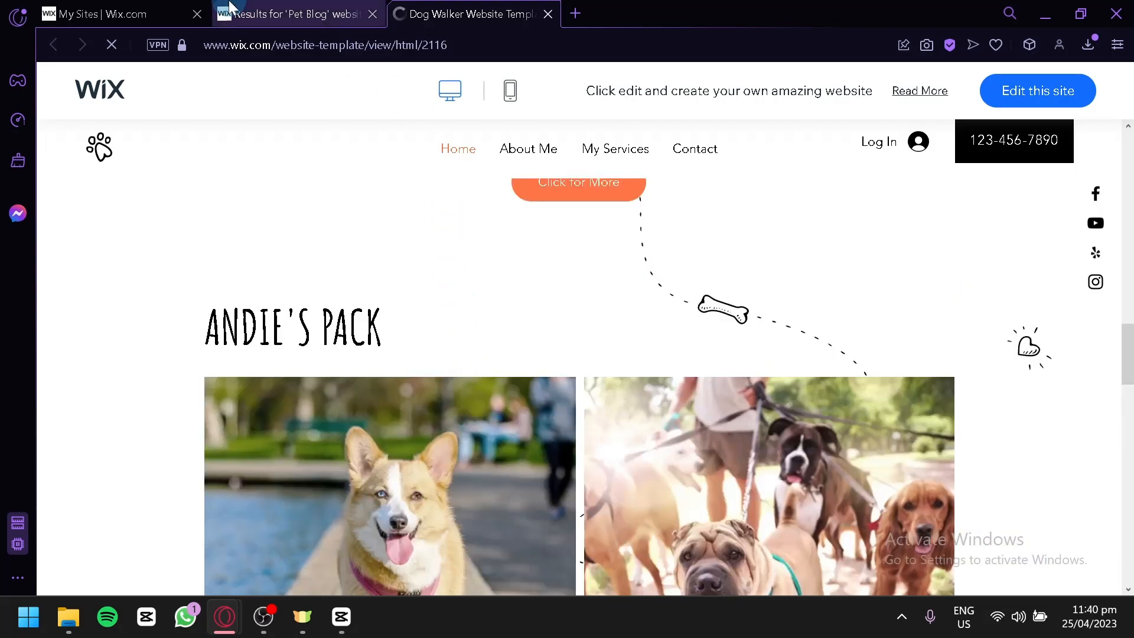
Step: Return to the Pet Blog template results and open a preview of the Pet Supply Store template
click(289, 14)
scroll(561, 252, up, 4)
scroll(561, 252, down, 12)
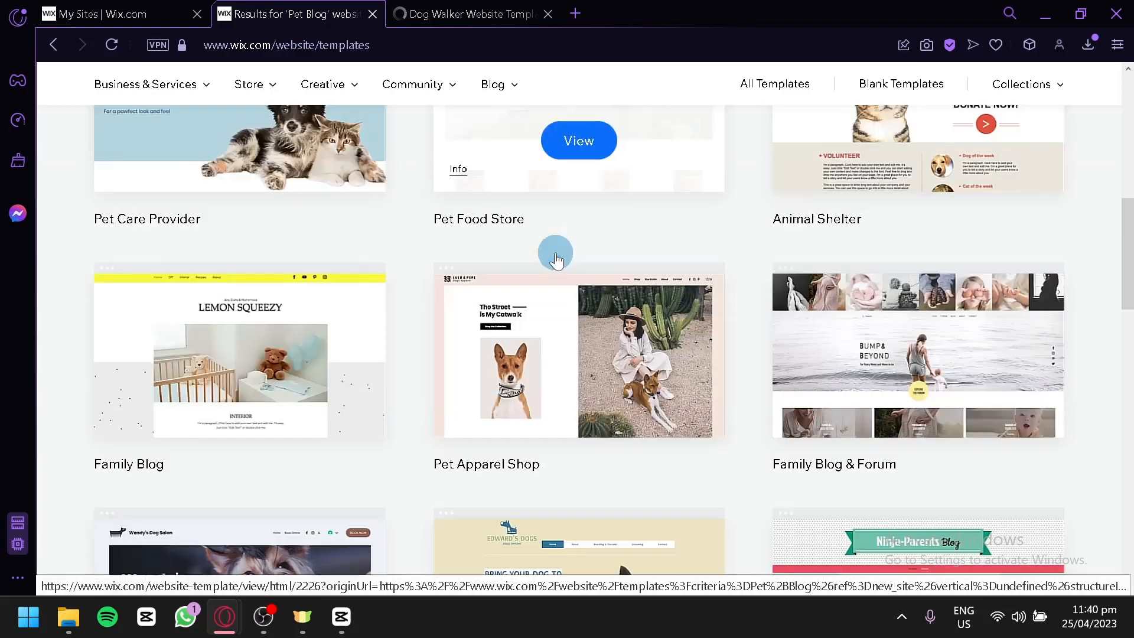
scroll(557, 409, up, 10)
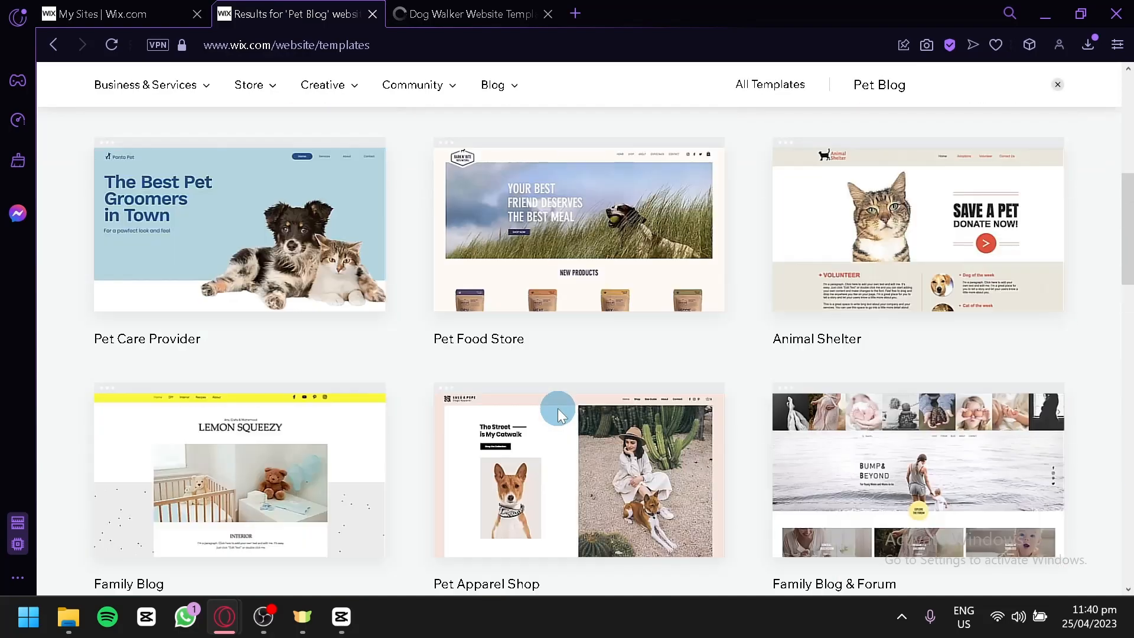
scroll(563, 405, up, 2)
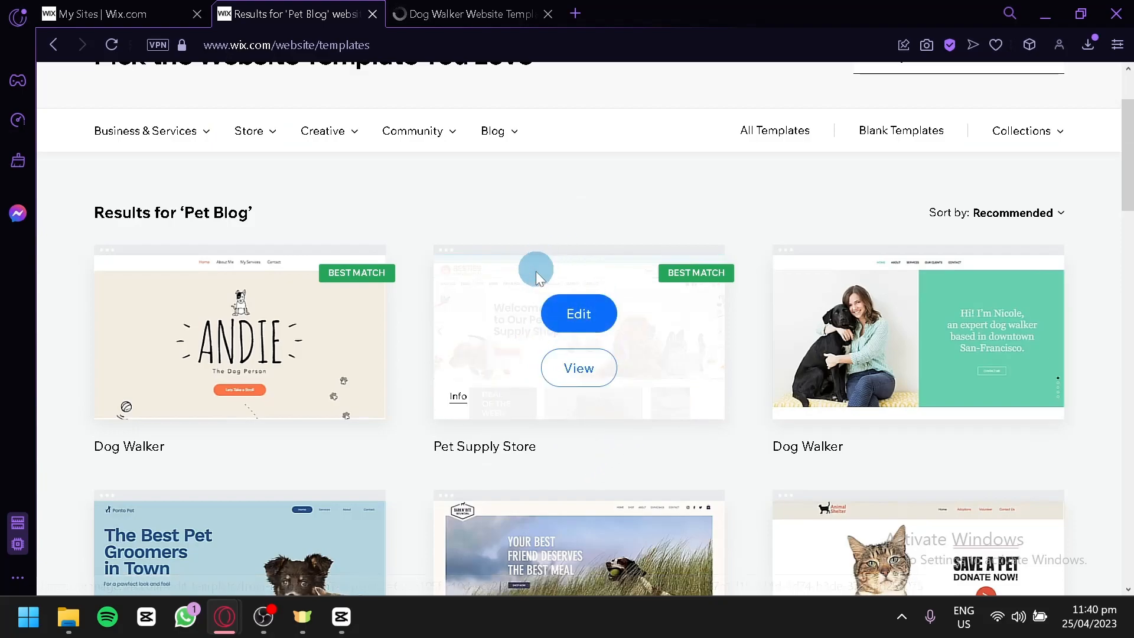
scroll(605, 313, up, 2)
click(598, 480)
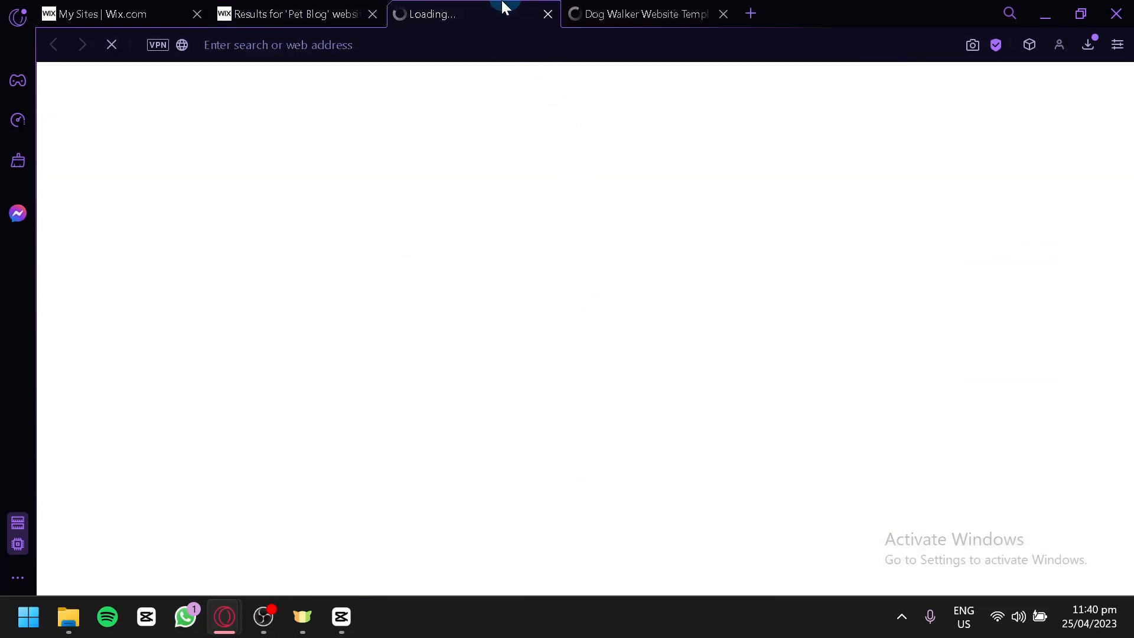
Step: Close the Dog Walker preview and look over the home page of the Pet Supply Store template
click(726, 11)
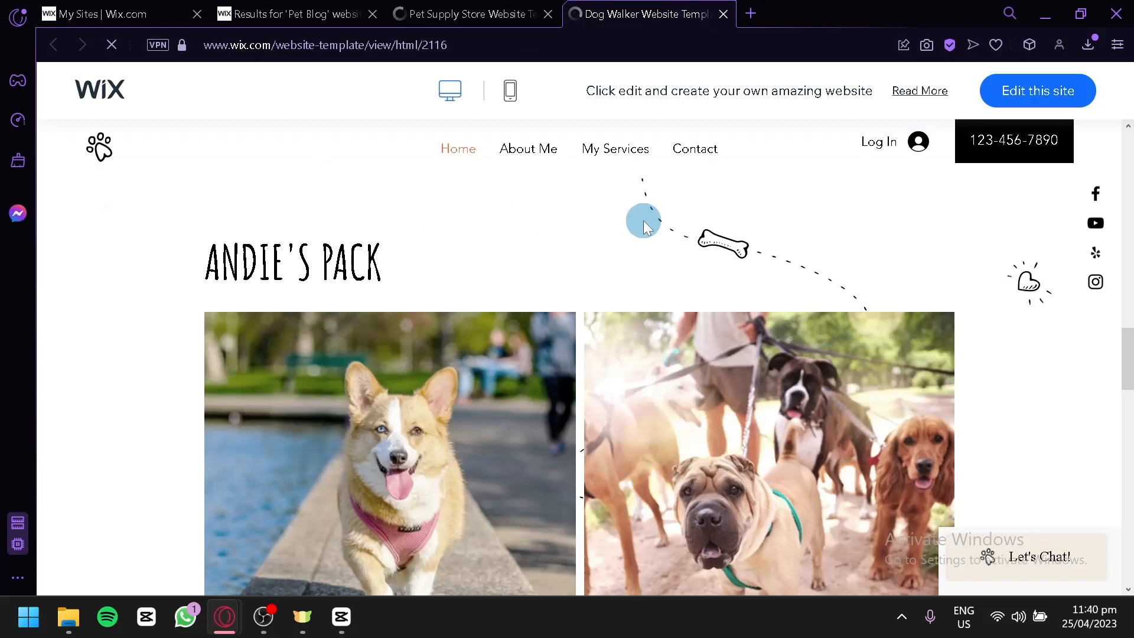
click(723, 14)
scroll(582, 245, down, 10)
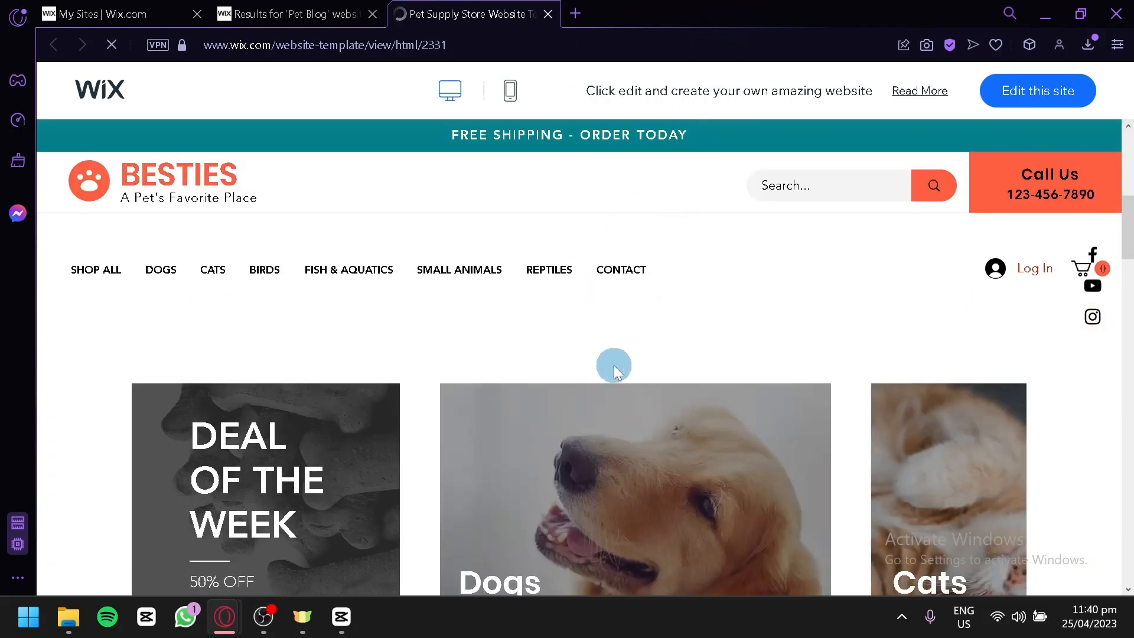
scroll(618, 350, down, 10)
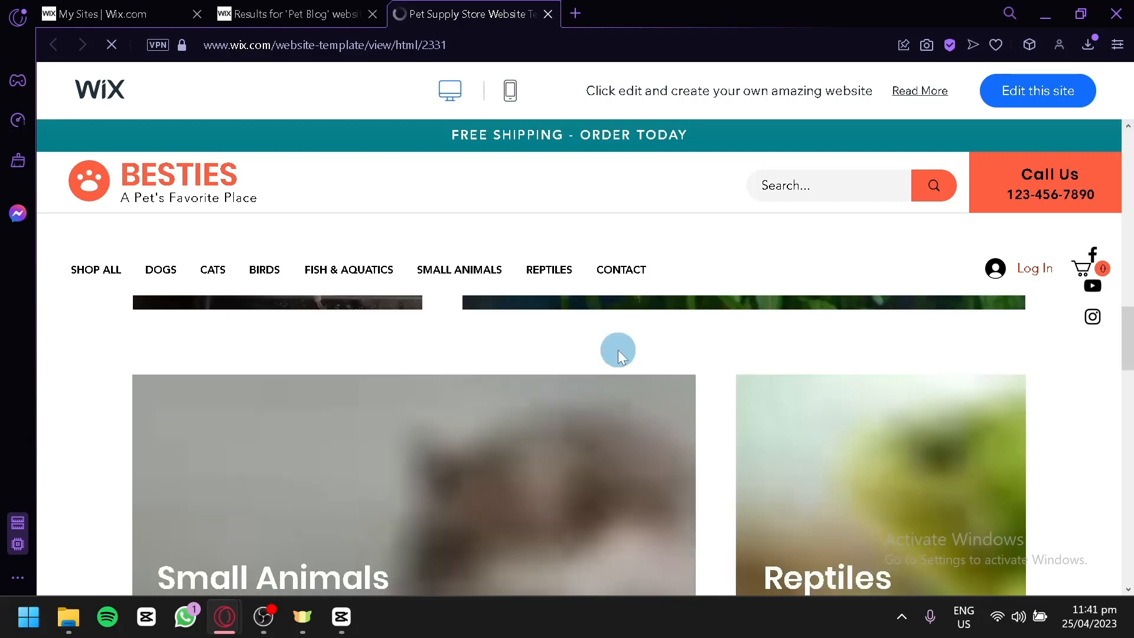
scroll(627, 440, up, 20)
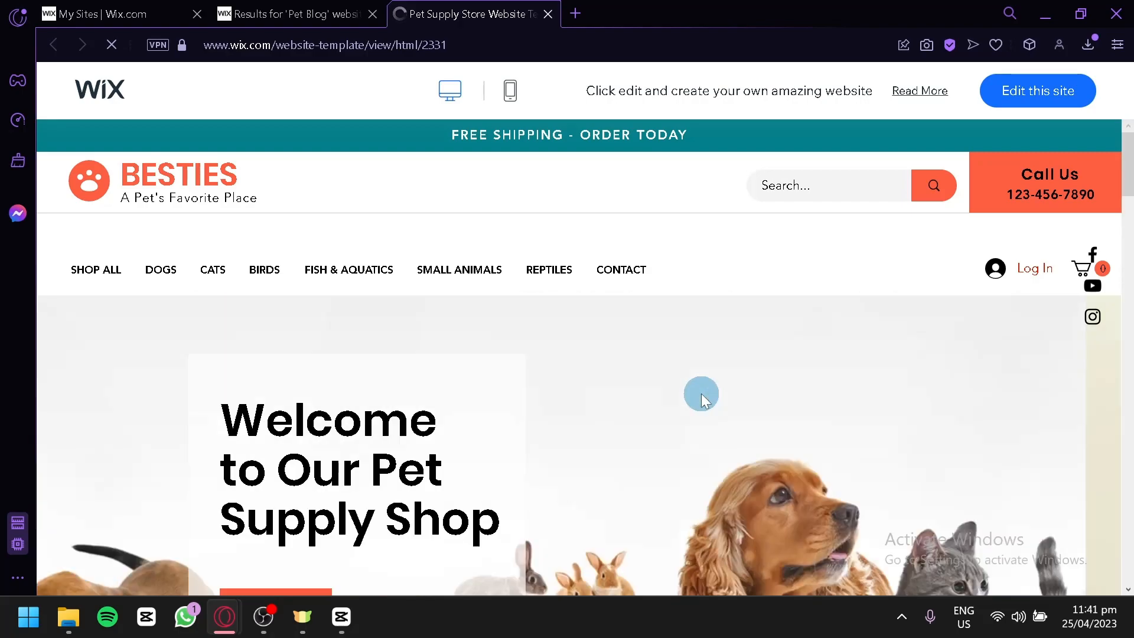
Step: Return to the Pet Blog results and review the available template categories and collections
click(291, 8)
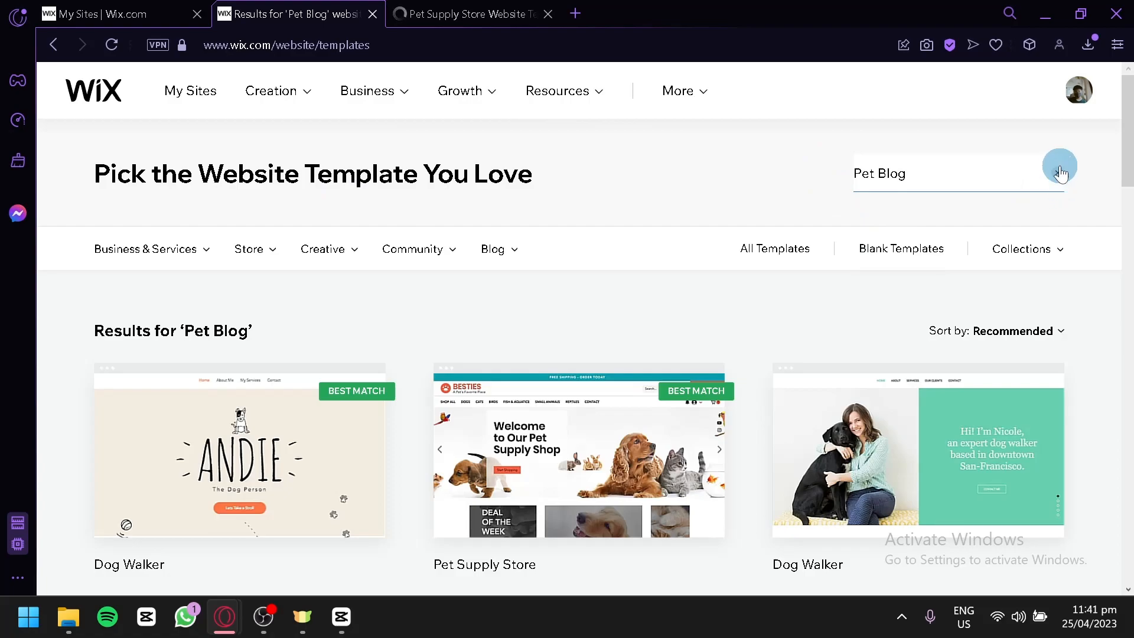
mouse_move(177, 253)
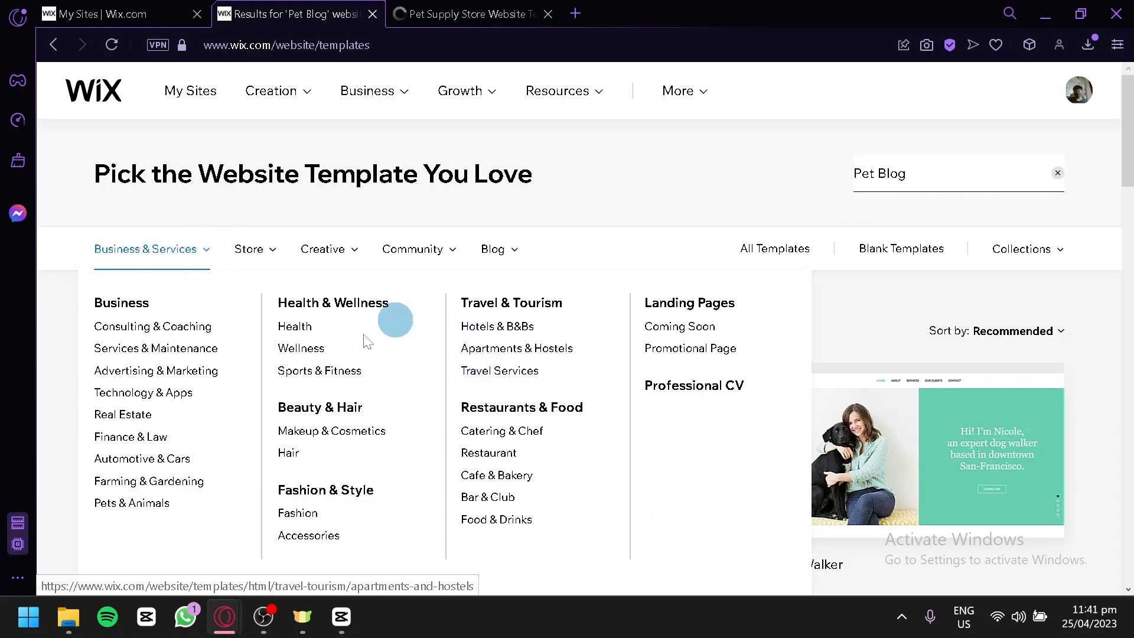
mouse_move(269, 272)
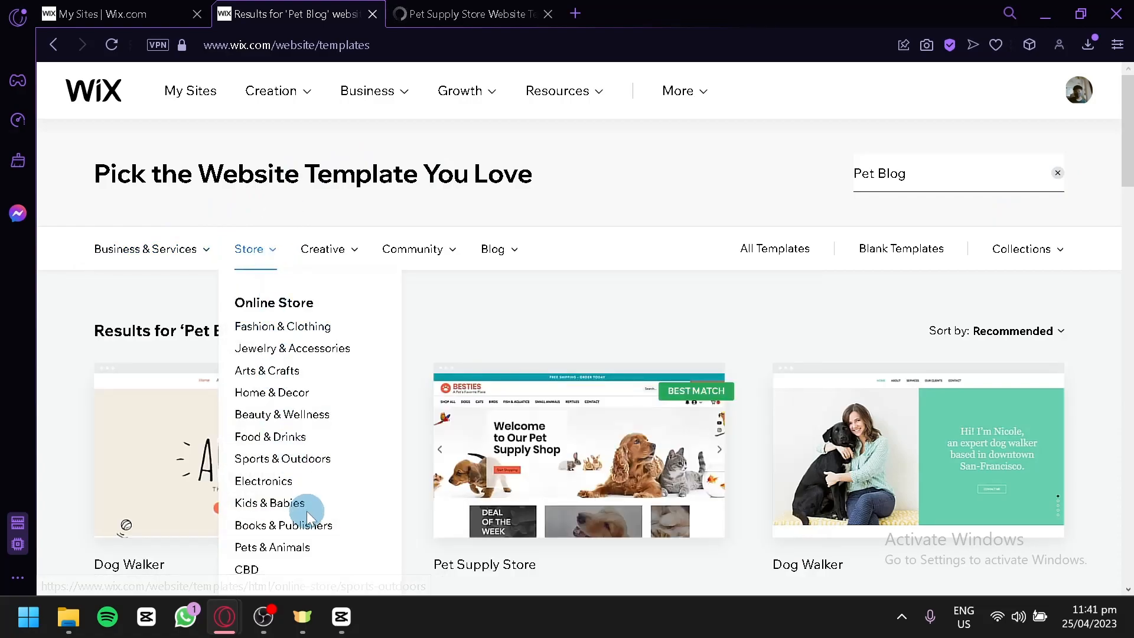
mouse_move(358, 259)
mouse_move(404, 253)
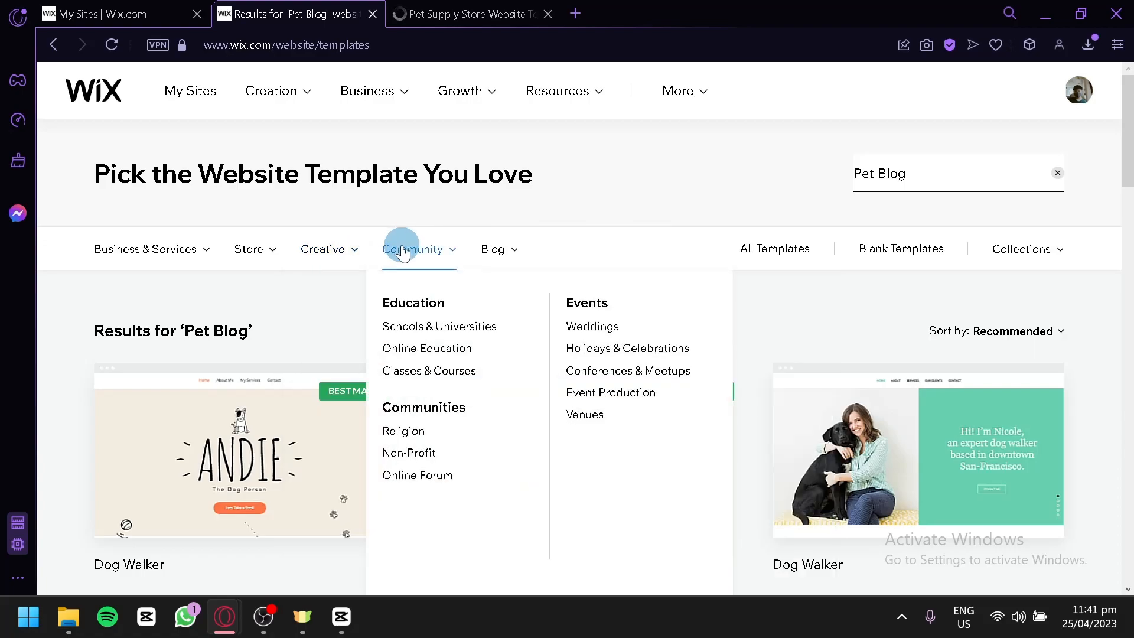
mouse_move(514, 248)
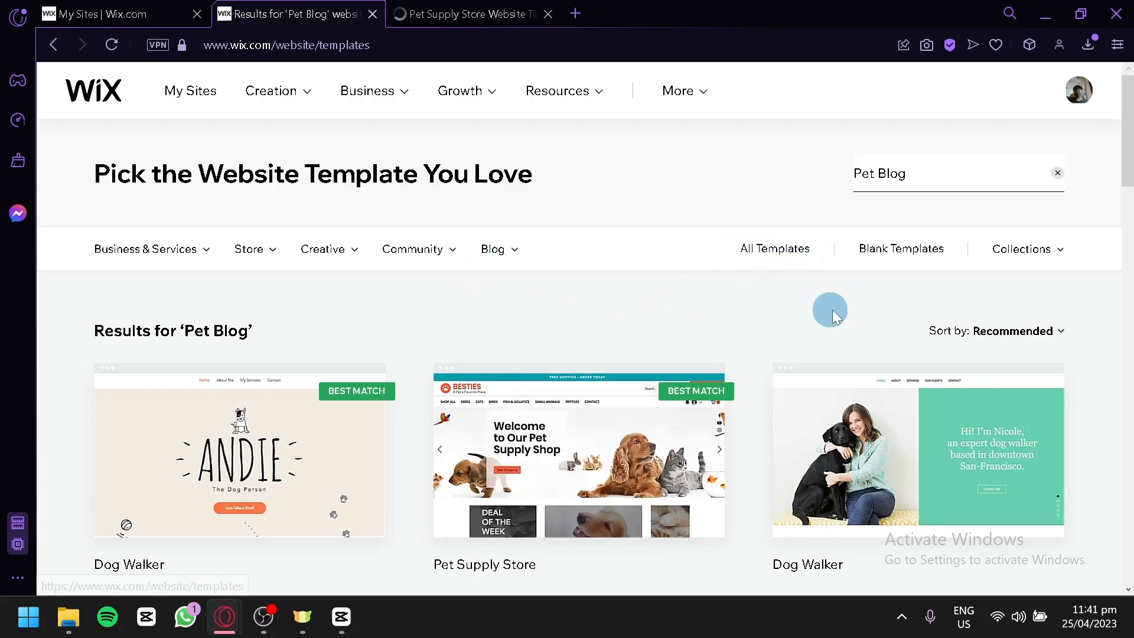
mouse_move(1040, 251)
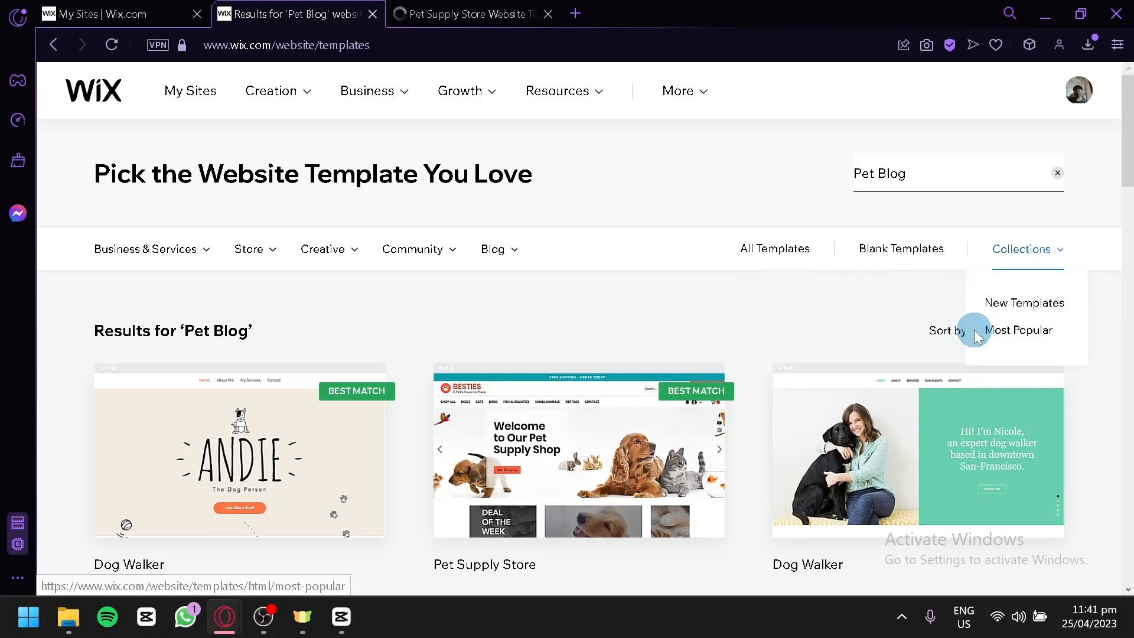
Step: Sort the Pet Blog template results by Top Templates
click(1014, 332)
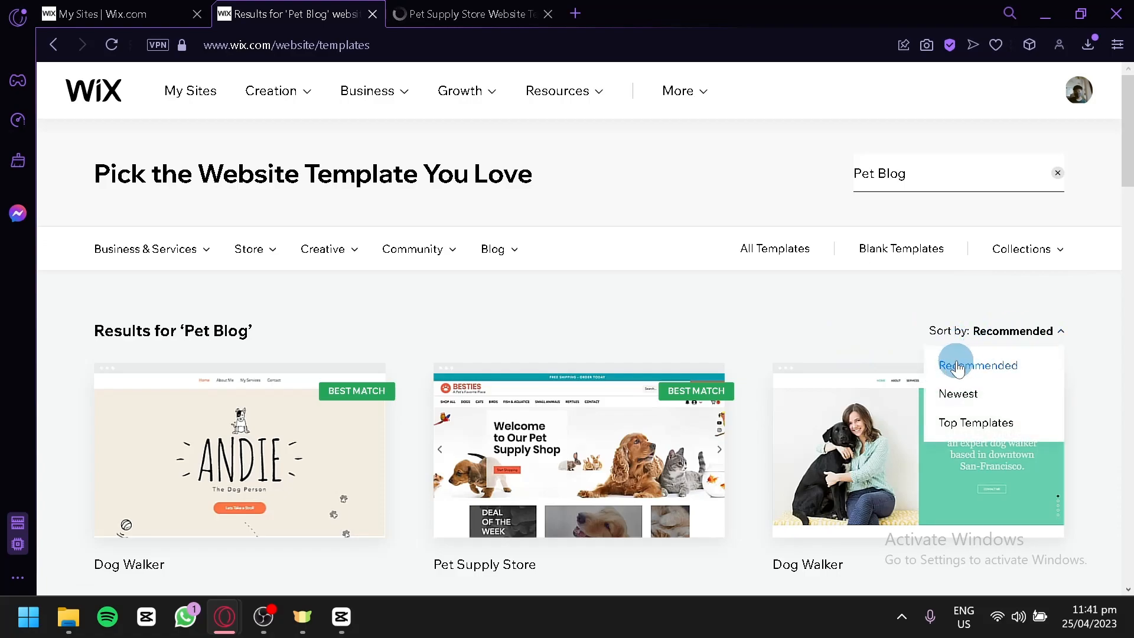
click(954, 422)
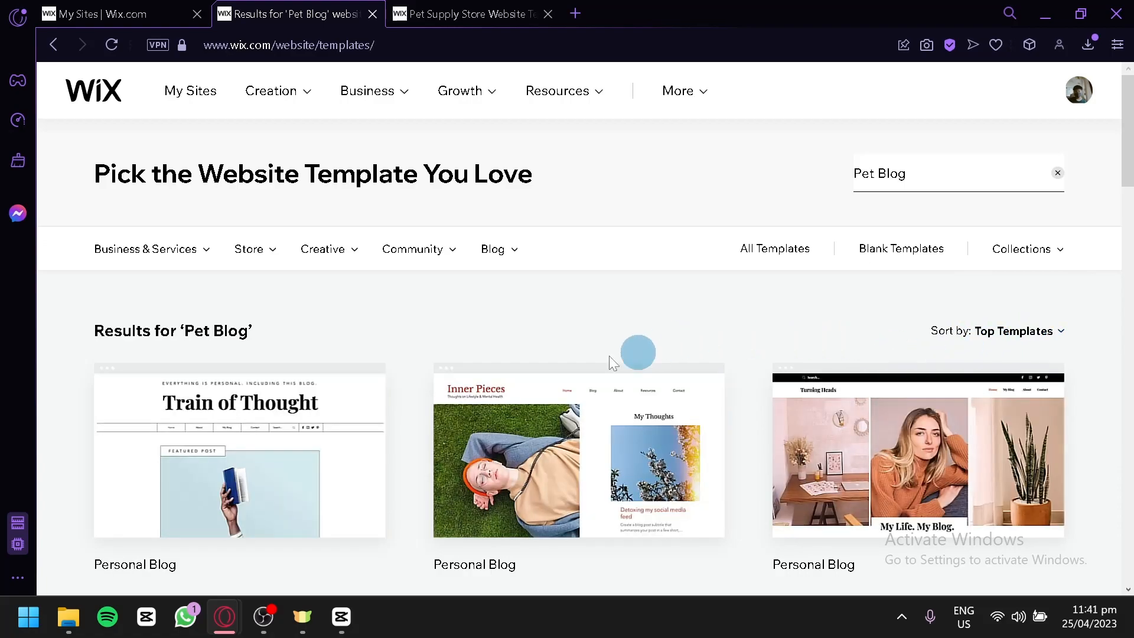
Step: Look through the sorted template results and return to the Pet Supply Store template preview
scroll(648, 350, down, 4)
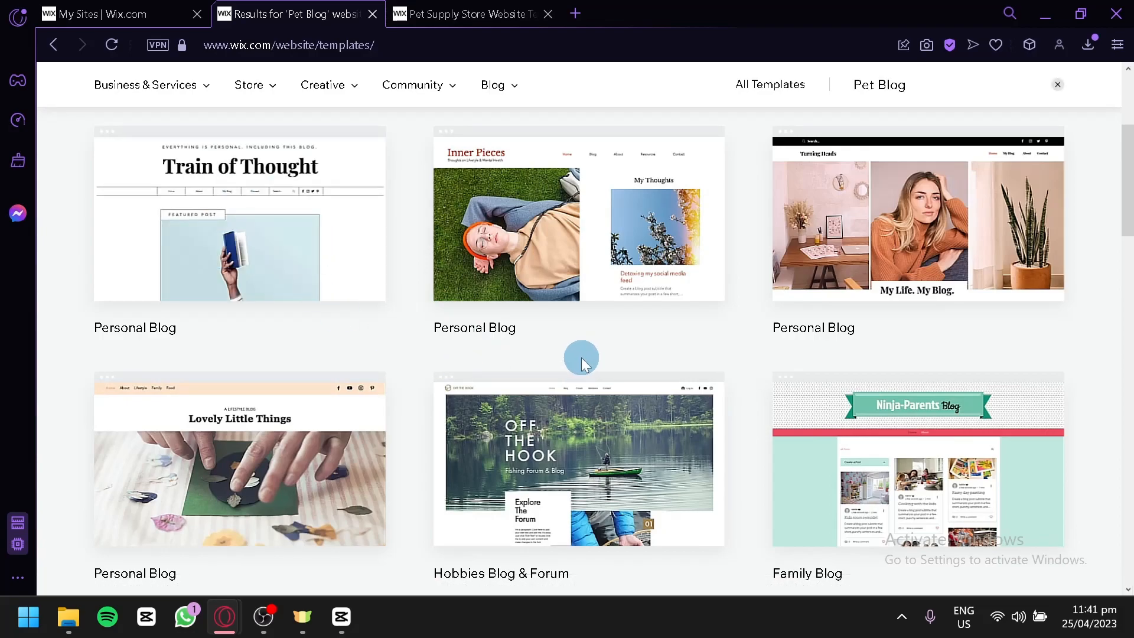
scroll(581, 357, down, 4)
scroll(582, 357, up, 8)
scroll(581, 356, down, 2)
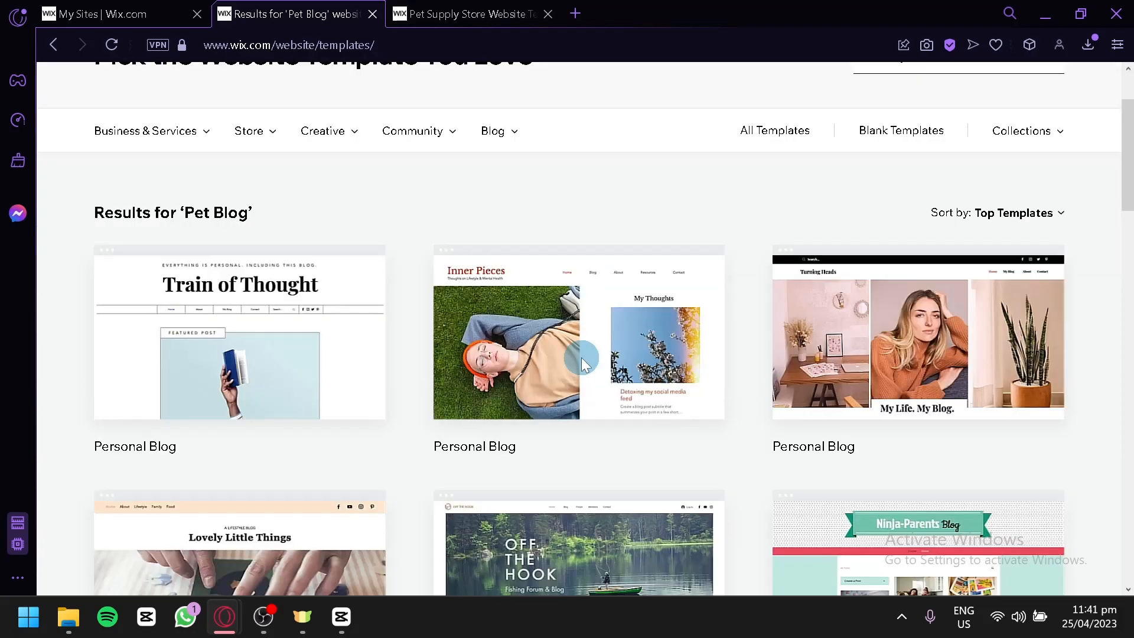
scroll(579, 352, up, 2)
scroll(717, 299, down, 4)
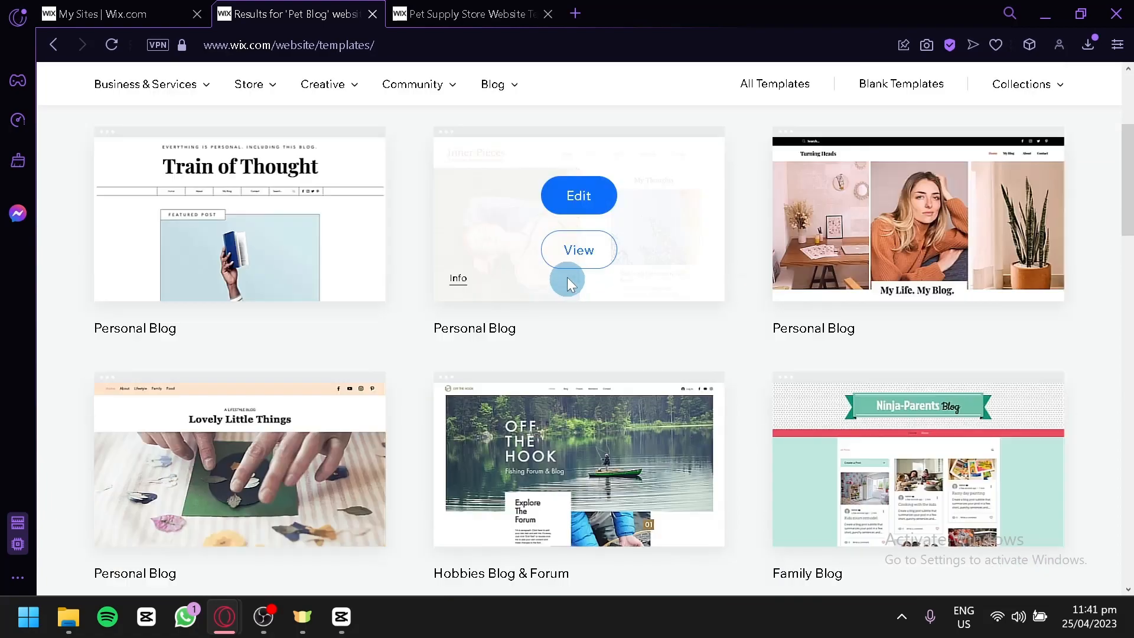
scroll(486, 246, up, 4)
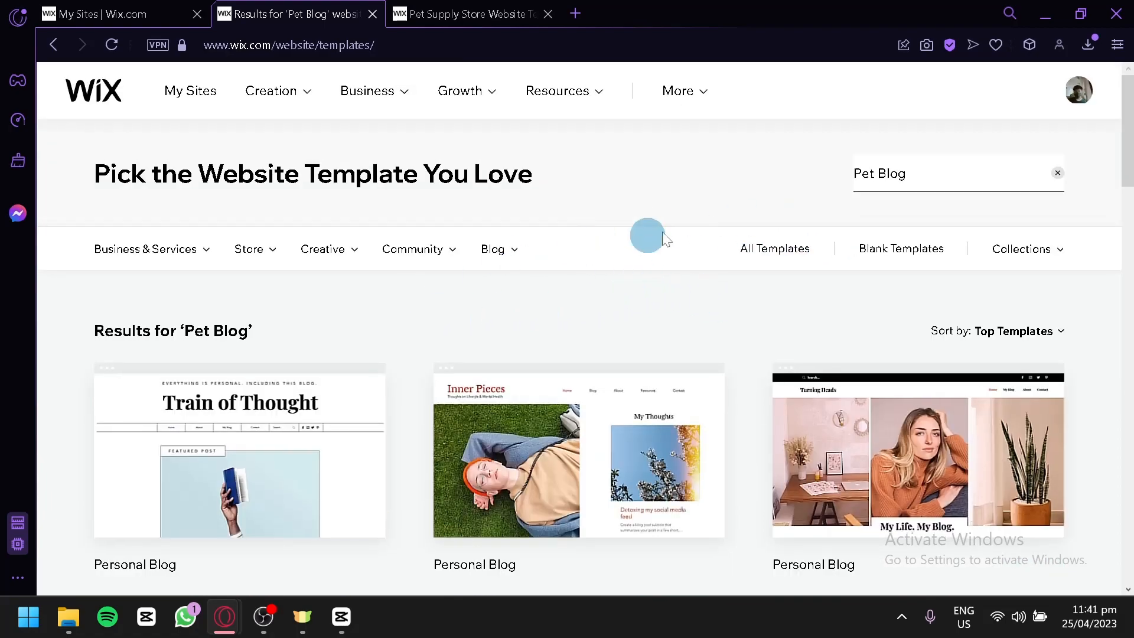
scroll(588, 296, down, 4)
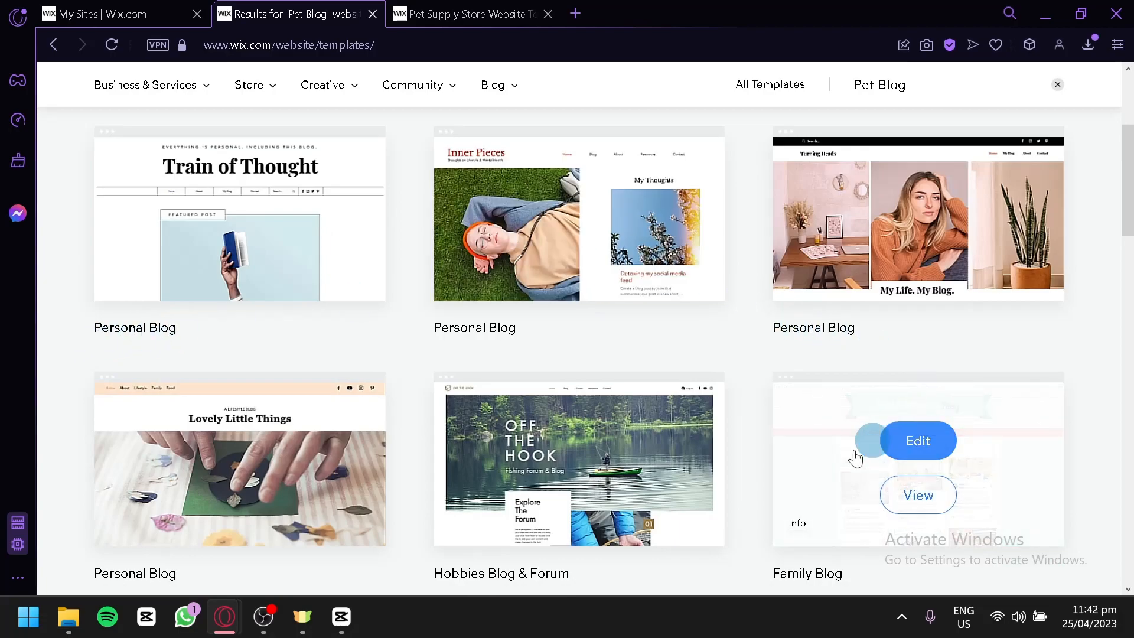
scroll(235, 384, down, 6)
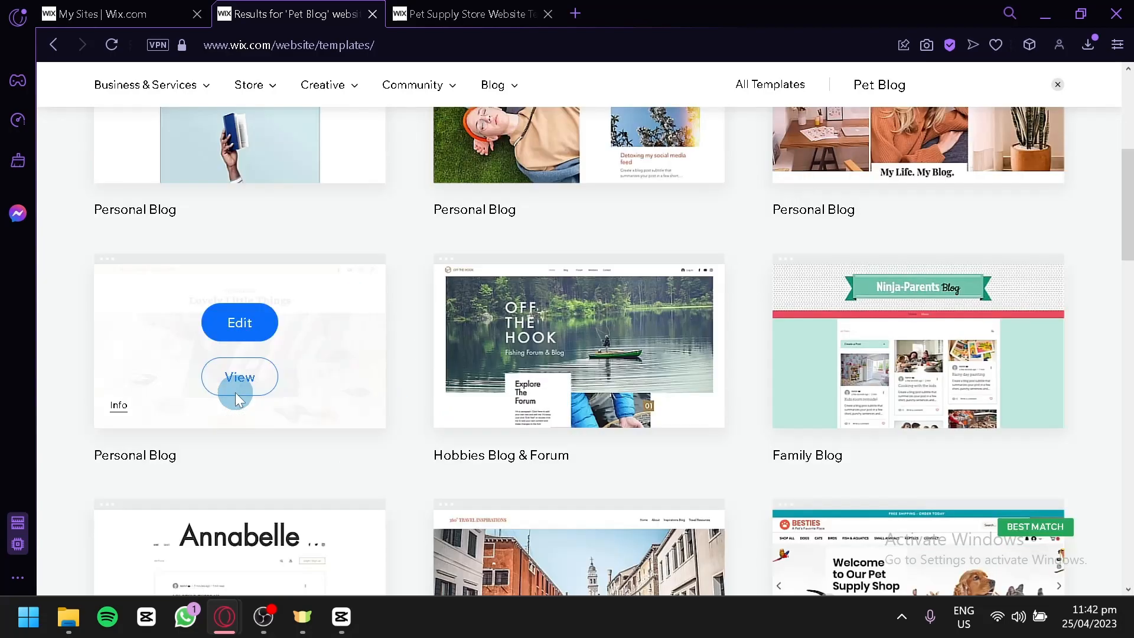
scroll(236, 392, up, 10)
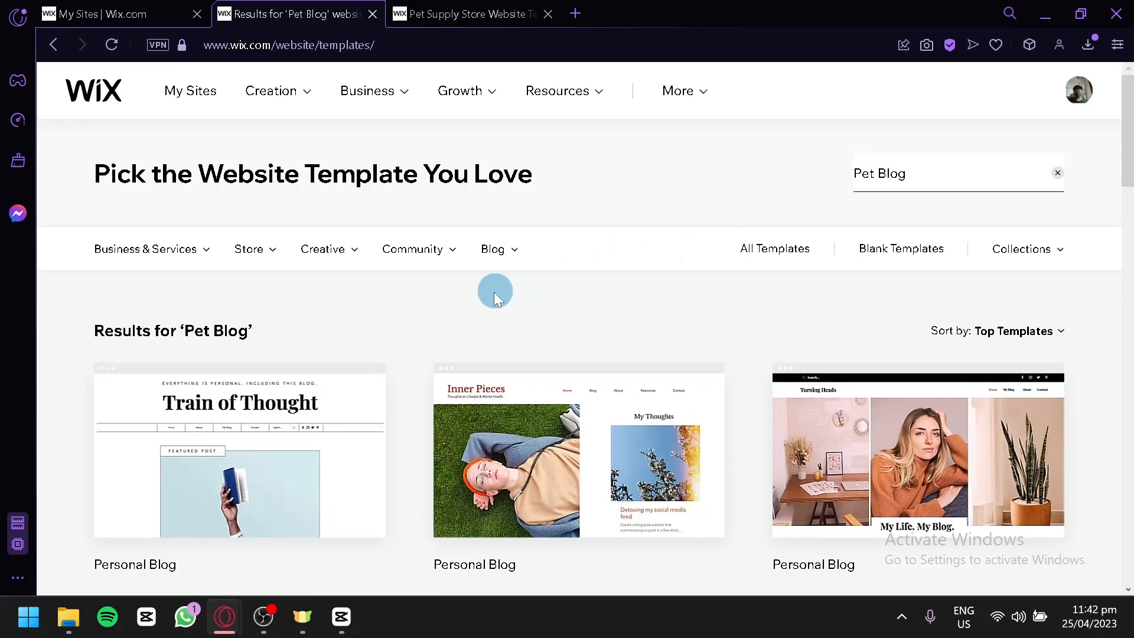
scroll(493, 290, down, 6)
scroll(455, 275, down, 3)
click(493, 13)
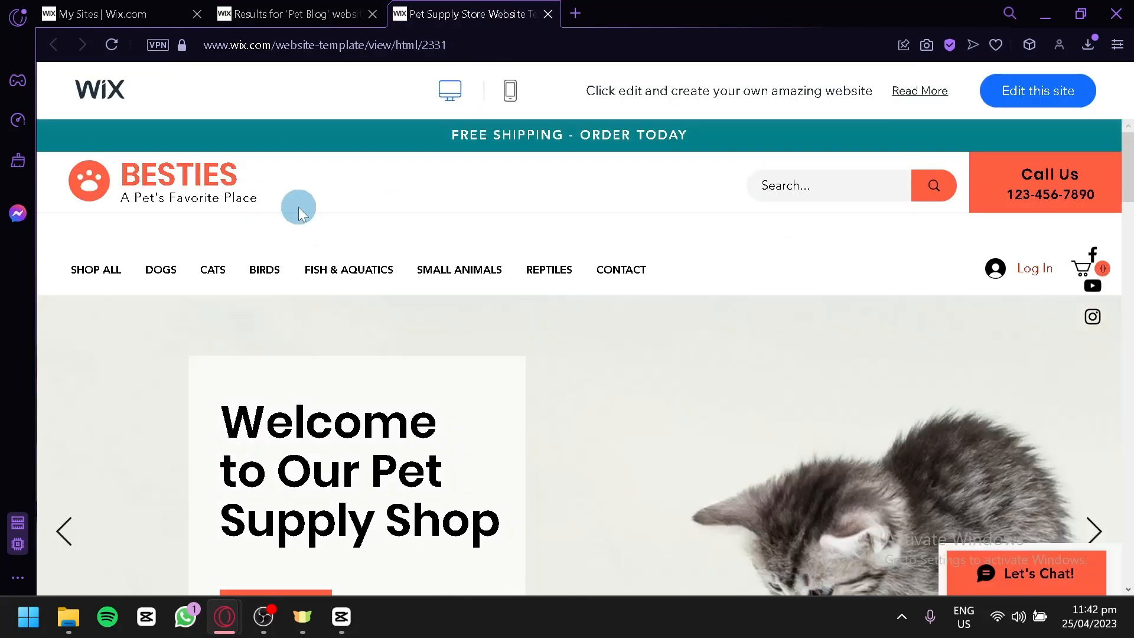
Step: Open the Pet Supply Store template for editing and look over its home page in the editor
click(1020, 93)
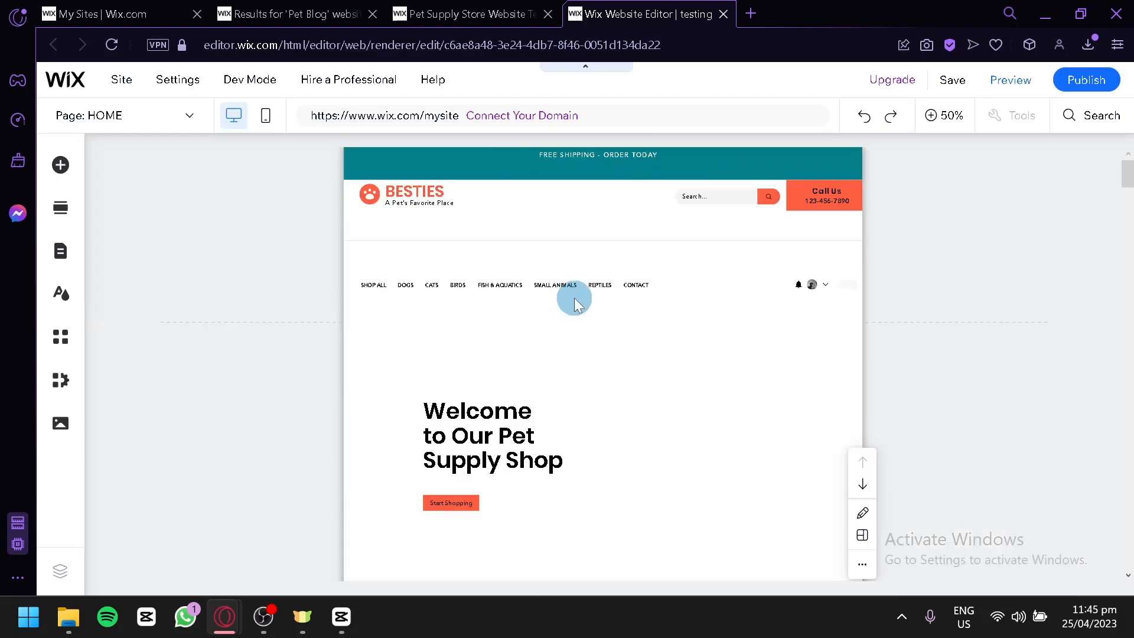
click(574, 298)
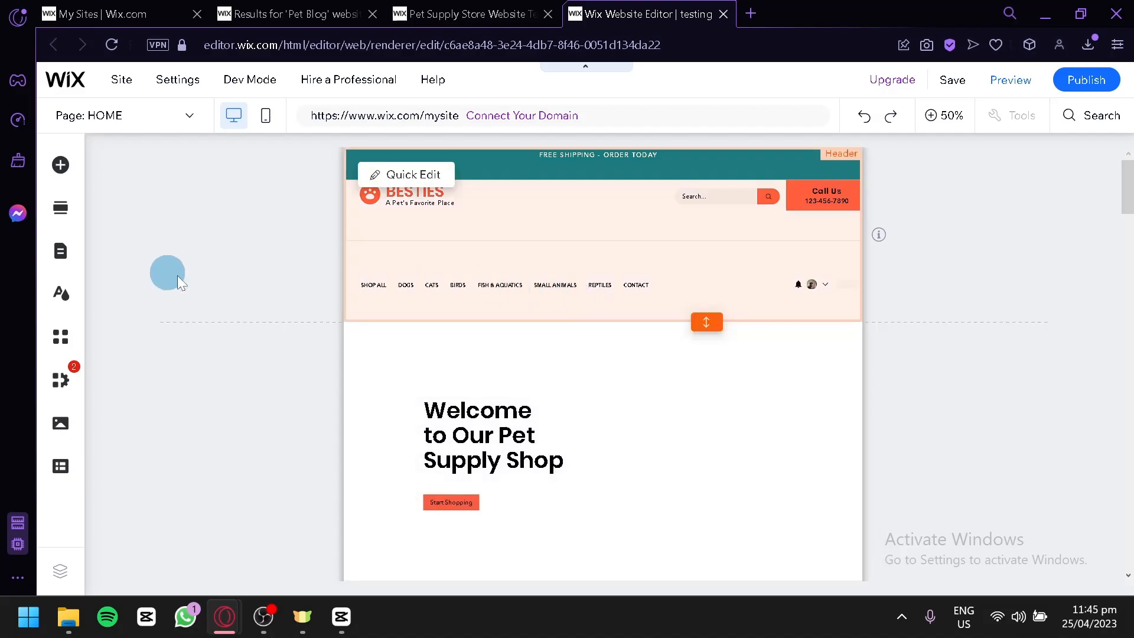
click(486, 362)
scroll(540, 278, down, 2)
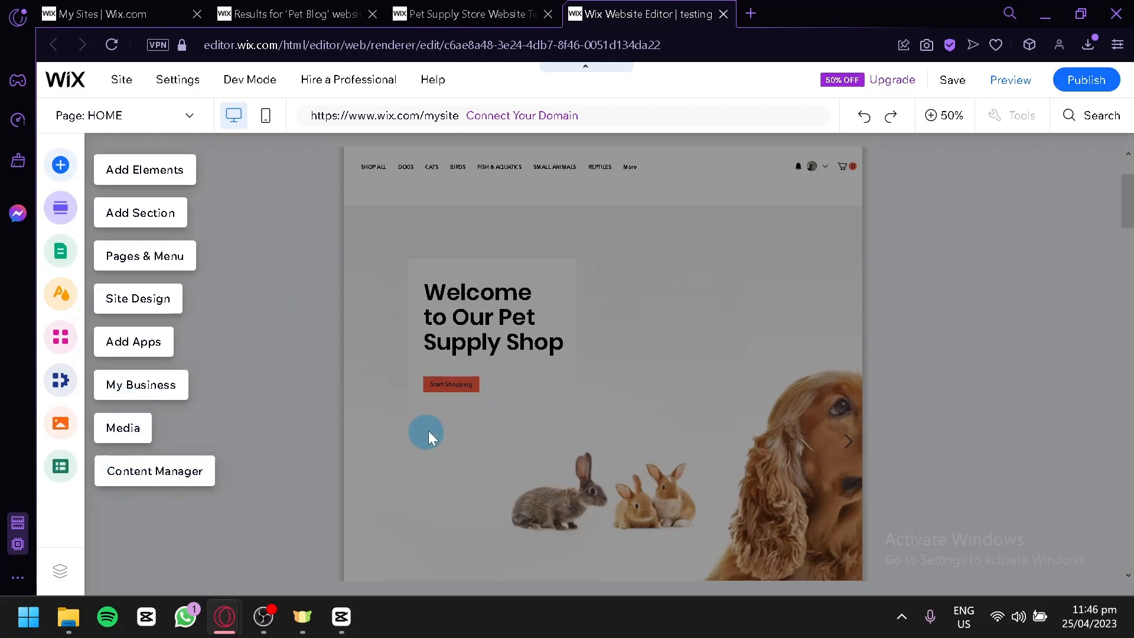
scroll(456, 241, down, 4)
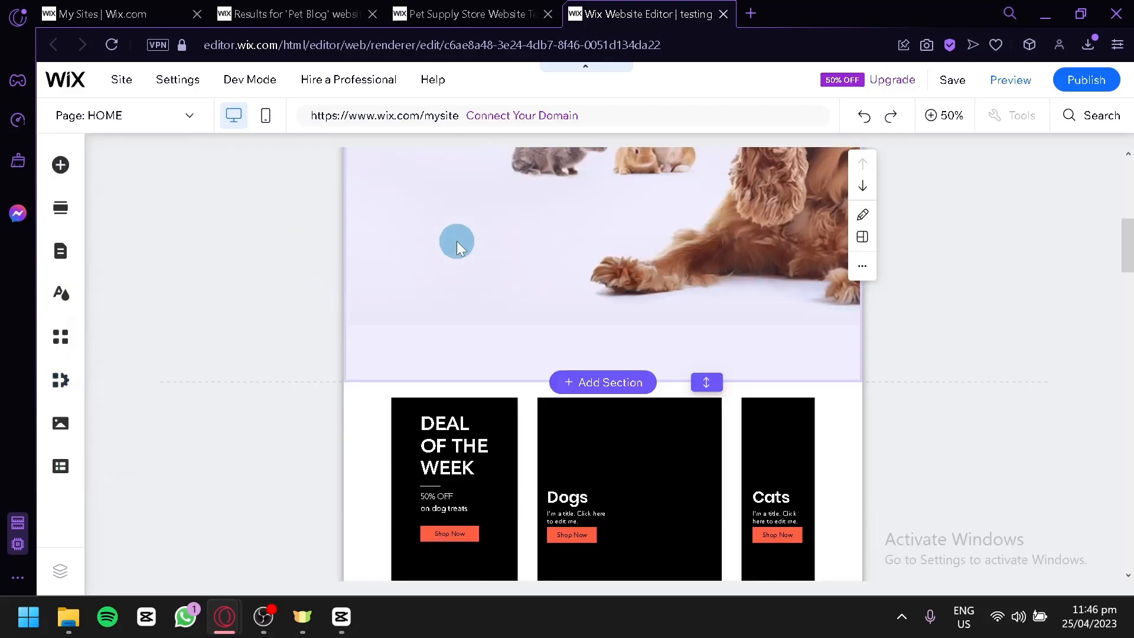
scroll(509, 247, up, 6)
scroll(502, 248, down, 2)
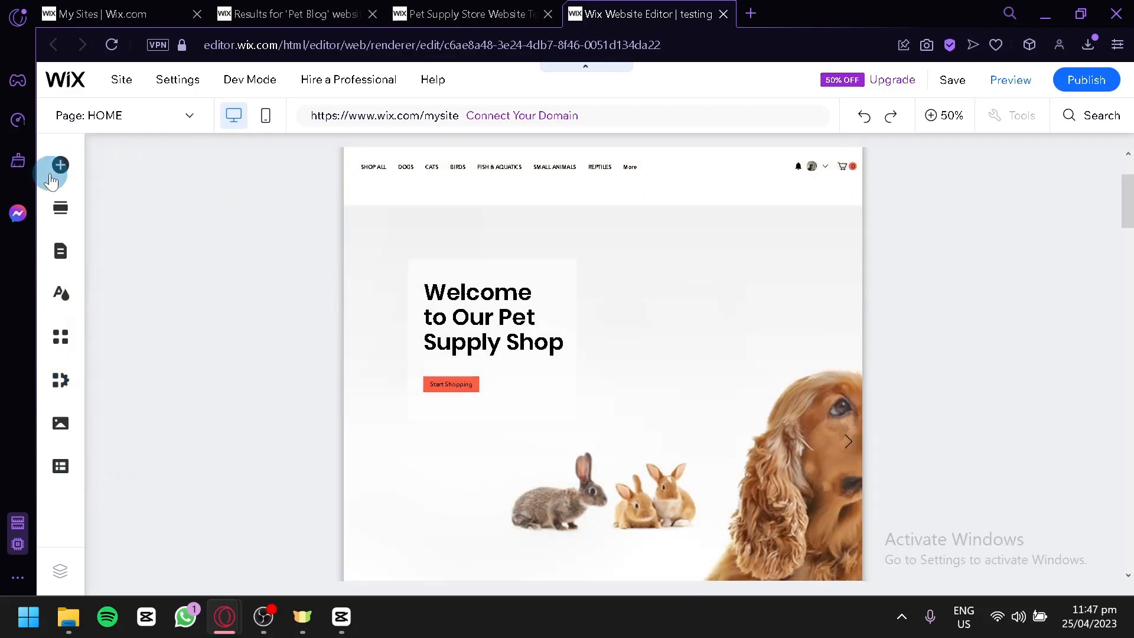
Step: Examine the image elements available to add, including upload and import options, free Wix images, illustrations and related apps
click(57, 174)
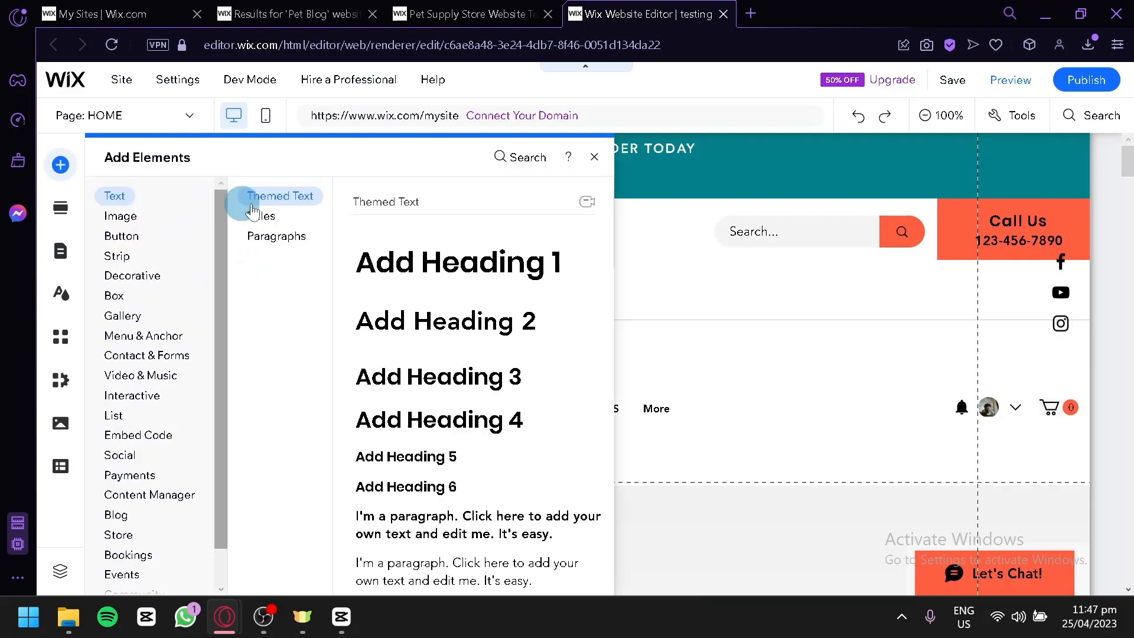
drag(223, 211, 223, 171)
click(134, 214)
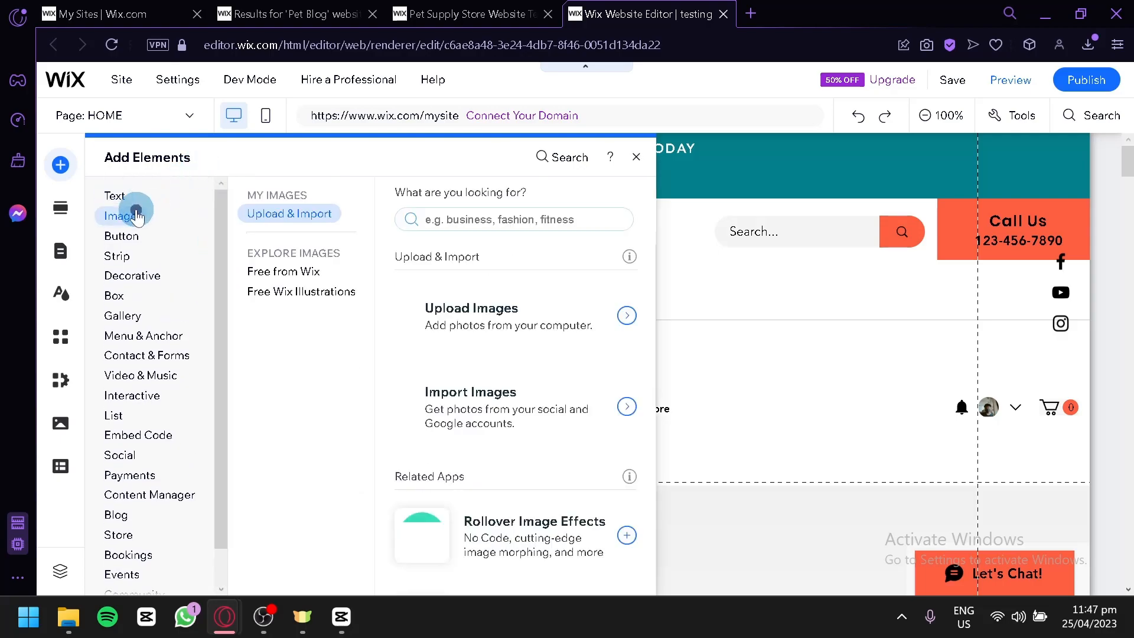
scroll(544, 342, down, 5)
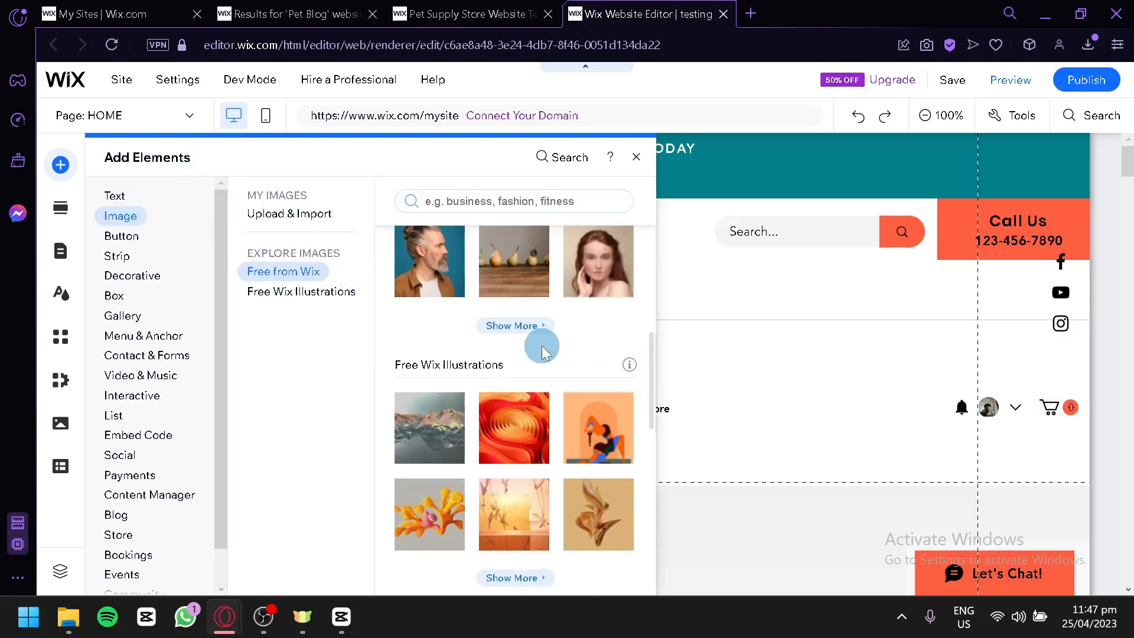
scroll(544, 331, up, 4)
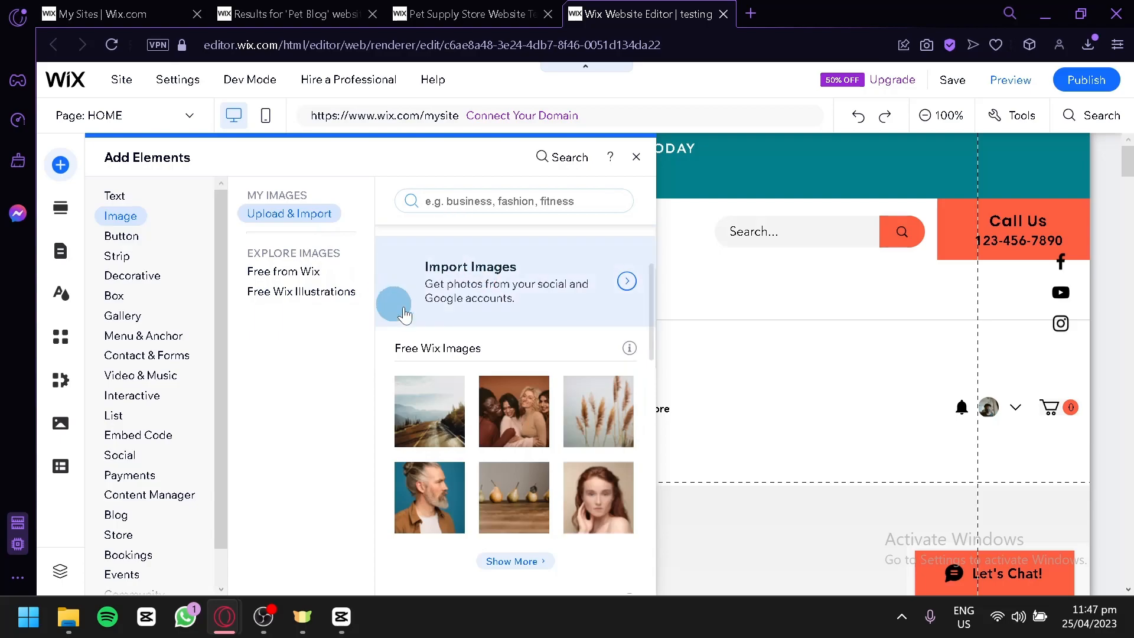
scroll(493, 316, up, 2)
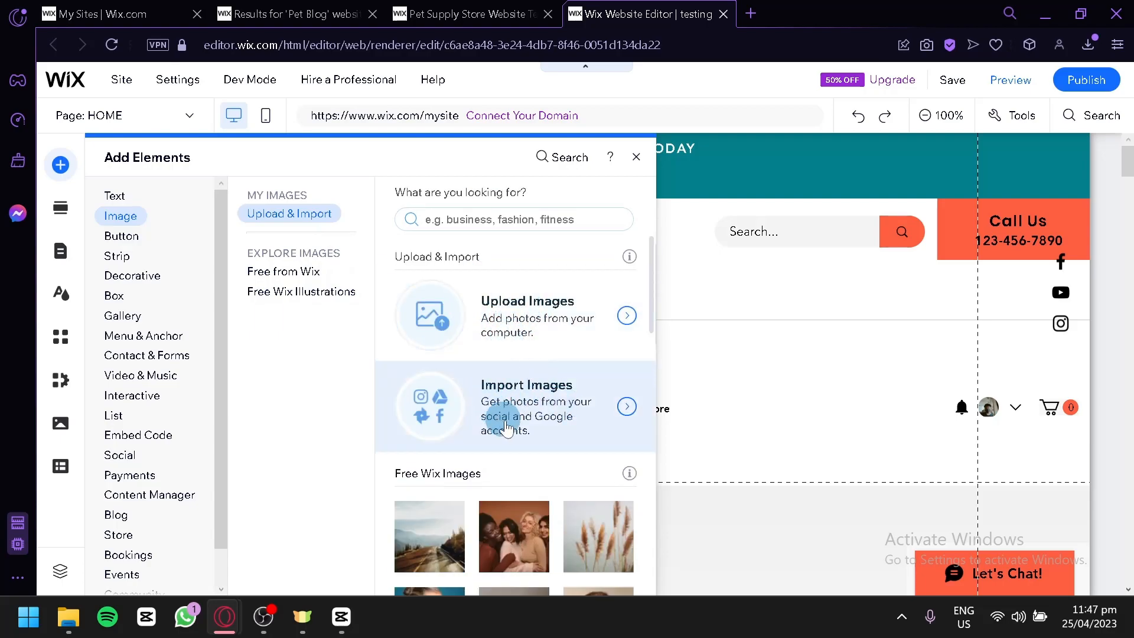
scroll(530, 442, down, 4)
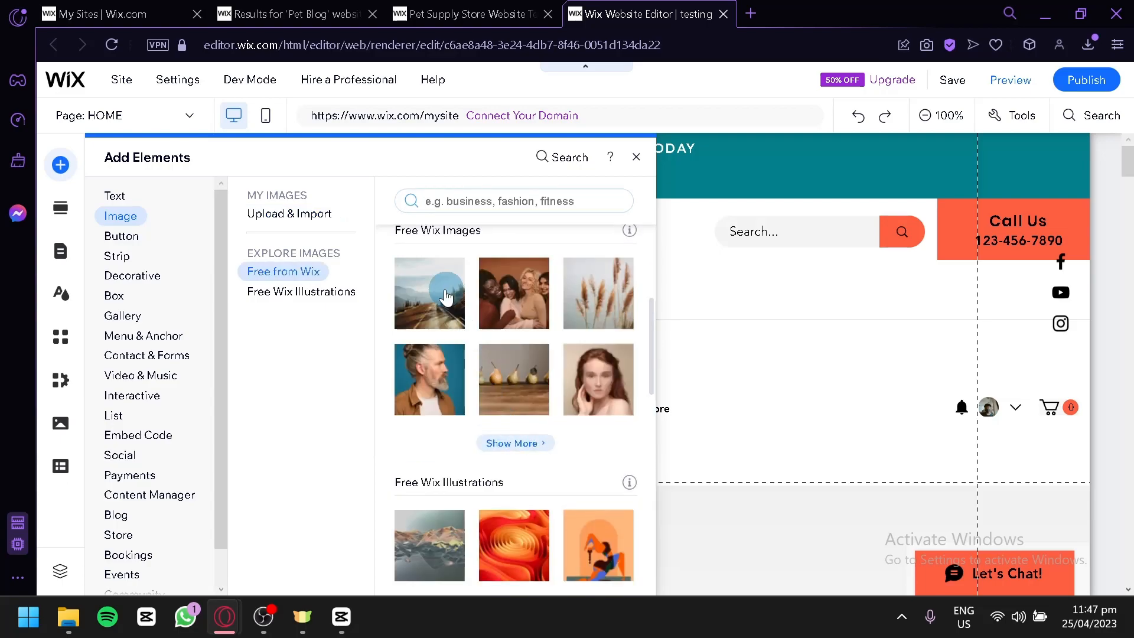
scroll(626, 331, down, 4)
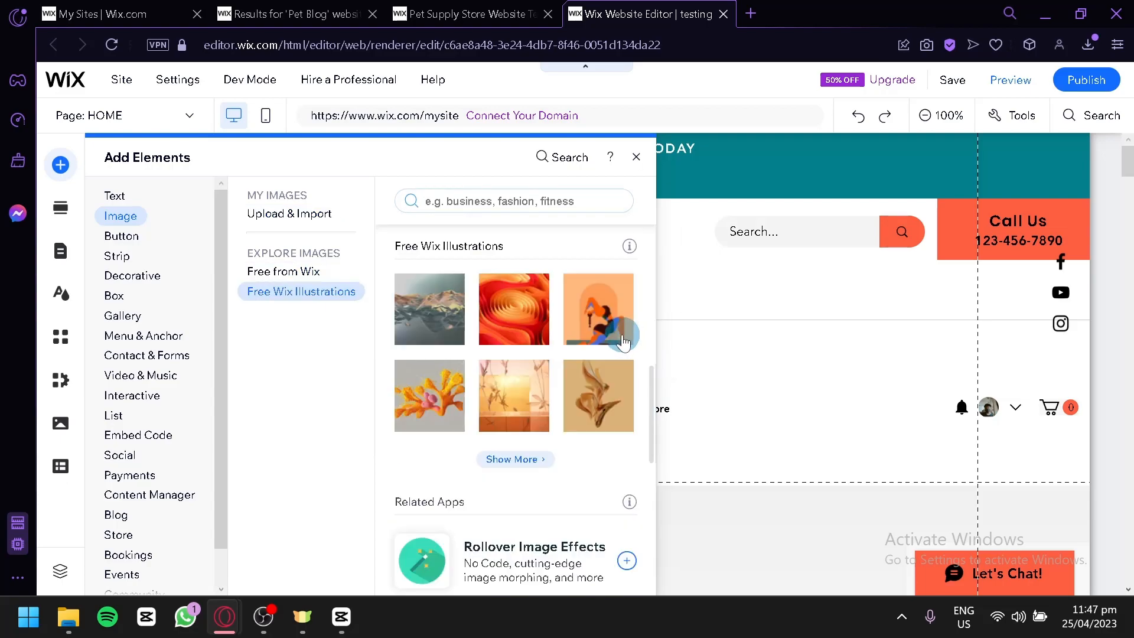
scroll(490, 360, down, 4)
scroll(508, 340, down, 3)
scroll(481, 324, up, 8)
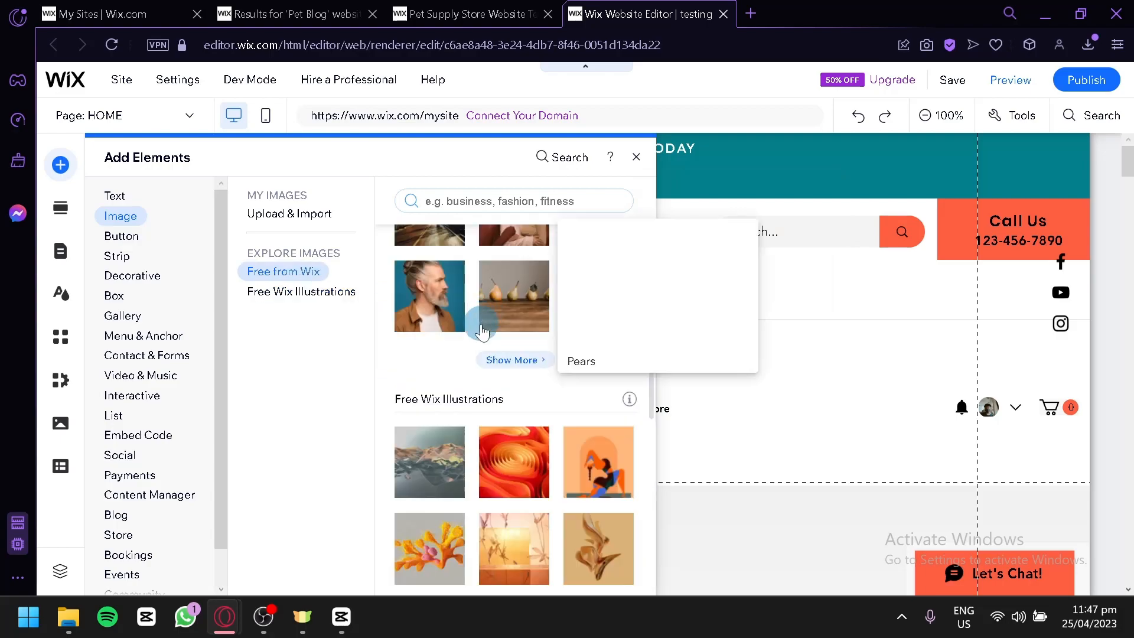
scroll(481, 325, down, 3)
scroll(455, 328, down, 2)
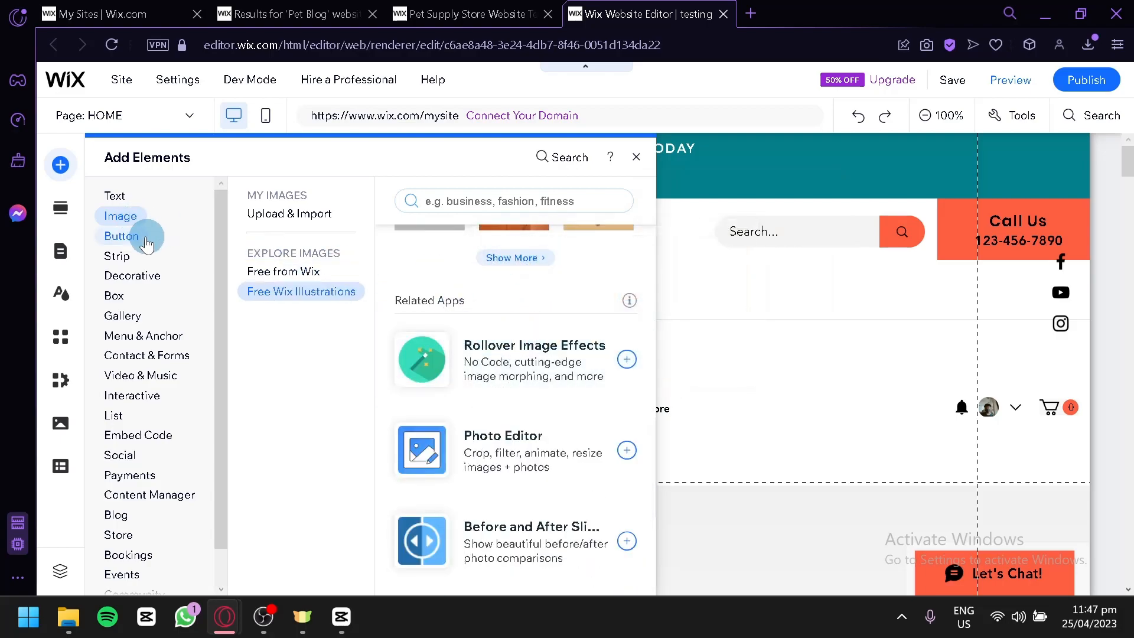
Step: Examine the themed, text and icon, and icon-only button designs available to add
click(137, 236)
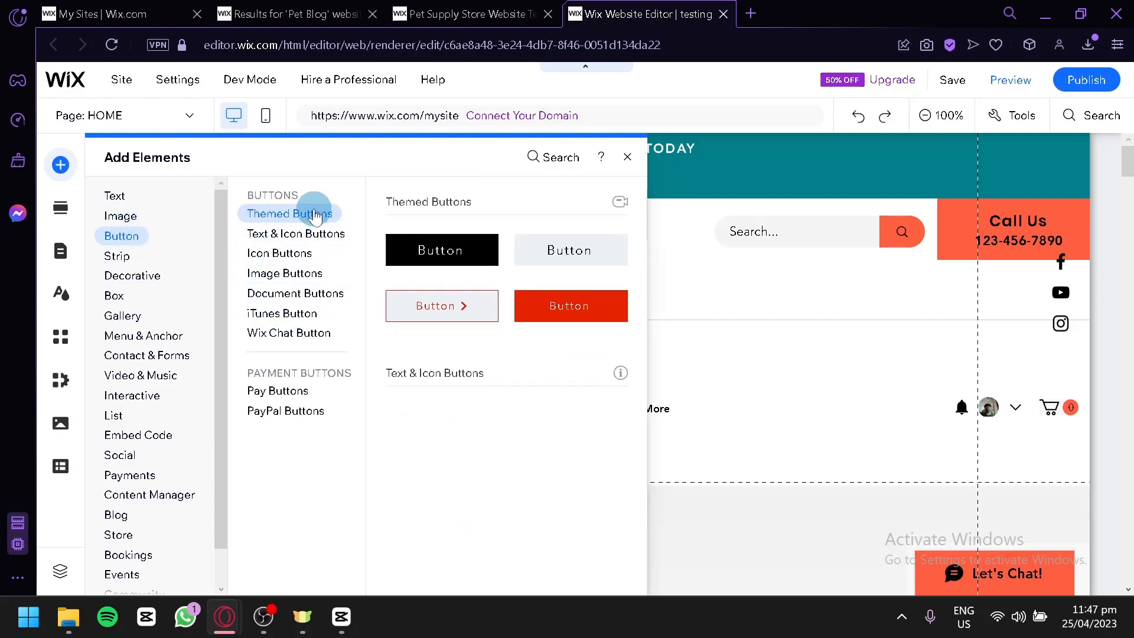
click(322, 233)
click(257, 253)
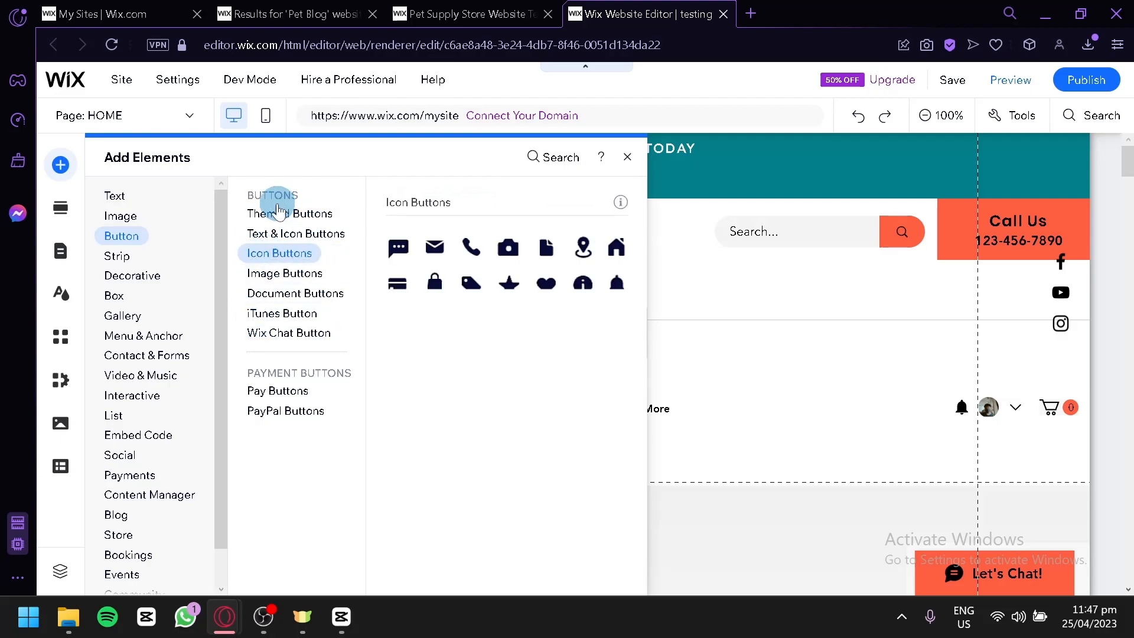
click(279, 211)
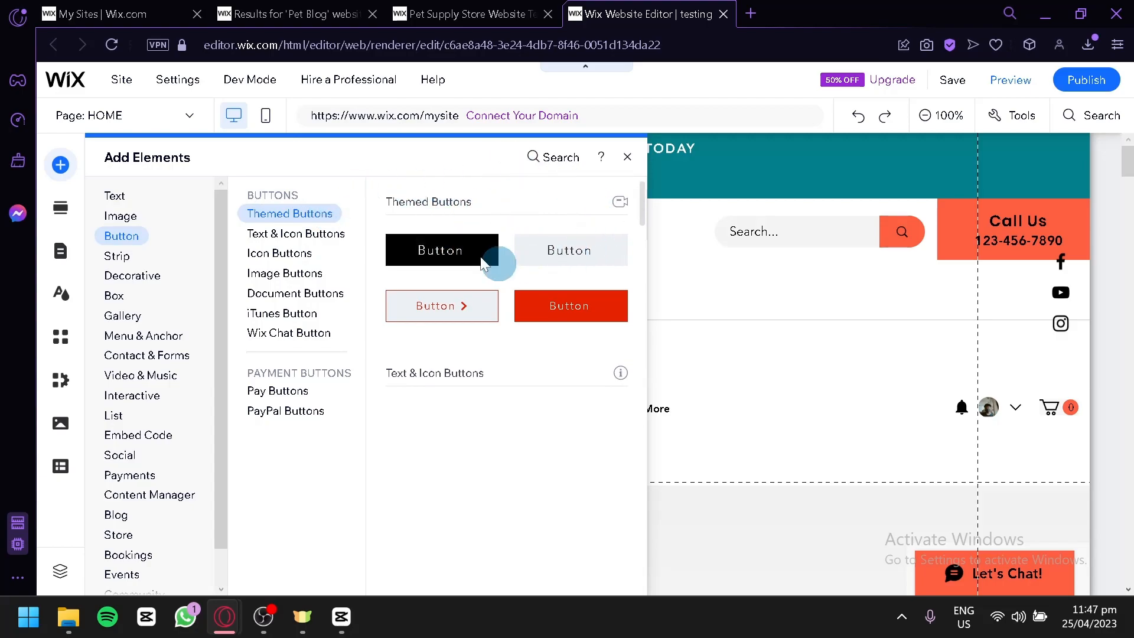
click(328, 235)
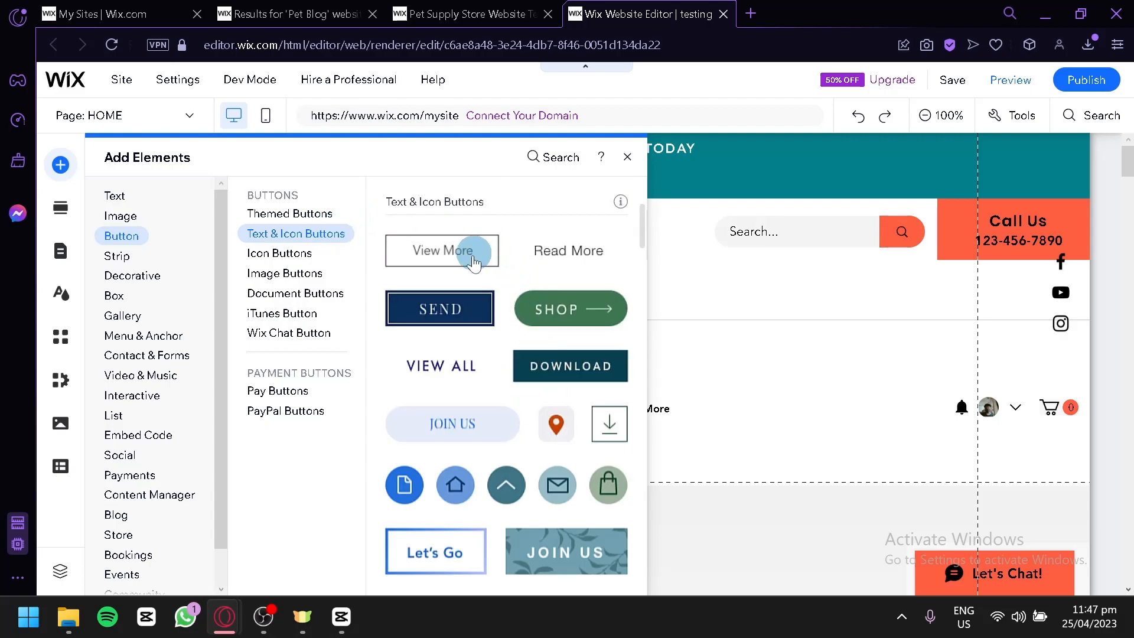
scroll(510, 402, down, 2)
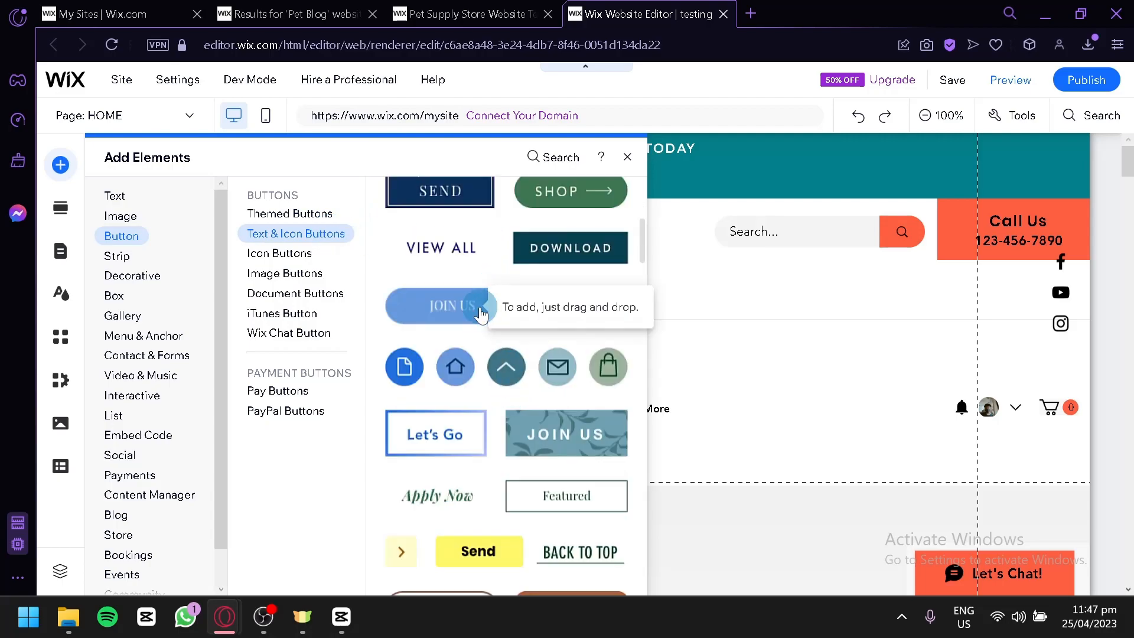
scroll(472, 307, down, 5)
scroll(470, 301, down, 5)
scroll(506, 296, up, 7)
scroll(502, 300, down, 5)
scroll(508, 296, down, 6)
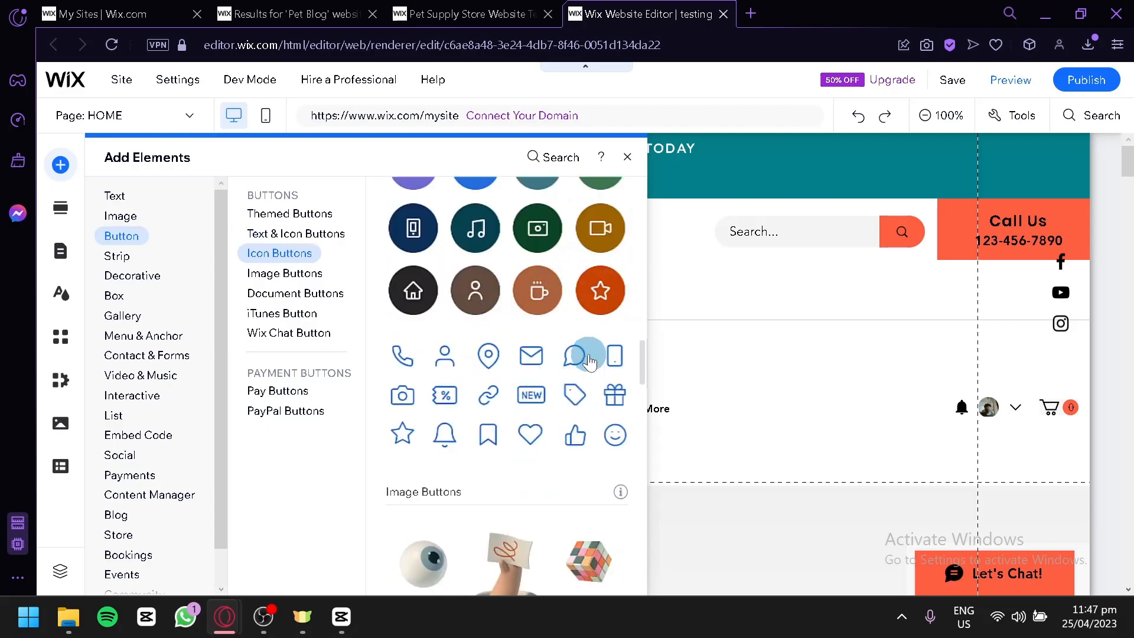
scroll(587, 349, down, 4)
scroll(567, 357, up, 6)
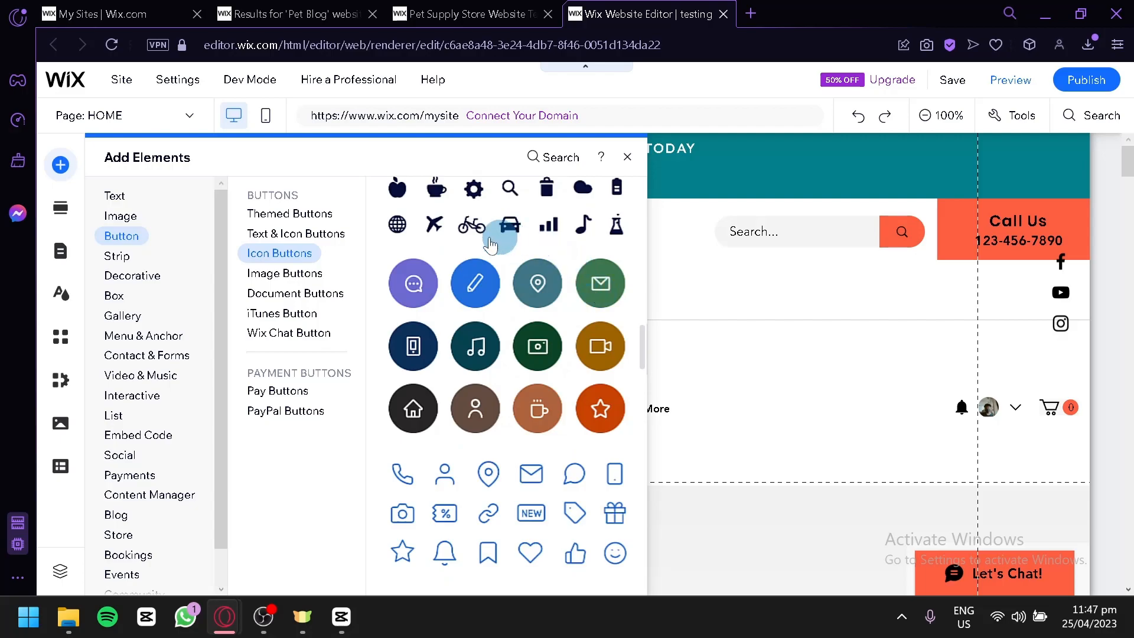
scroll(523, 354, up, 2)
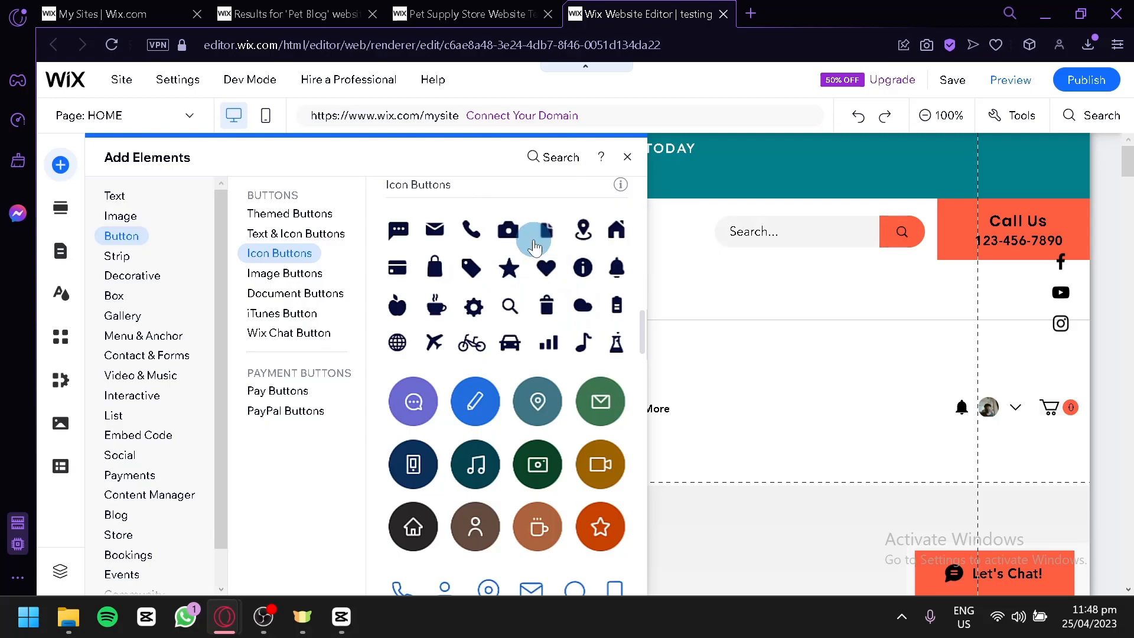
Step: Add the orange ringed-planet image button at the top of the first home page section, just below the header
scroll(534, 254, down, 10)
scroll(531, 348, up, 2)
scroll(532, 358, down, 5)
scroll(524, 350, up, 5)
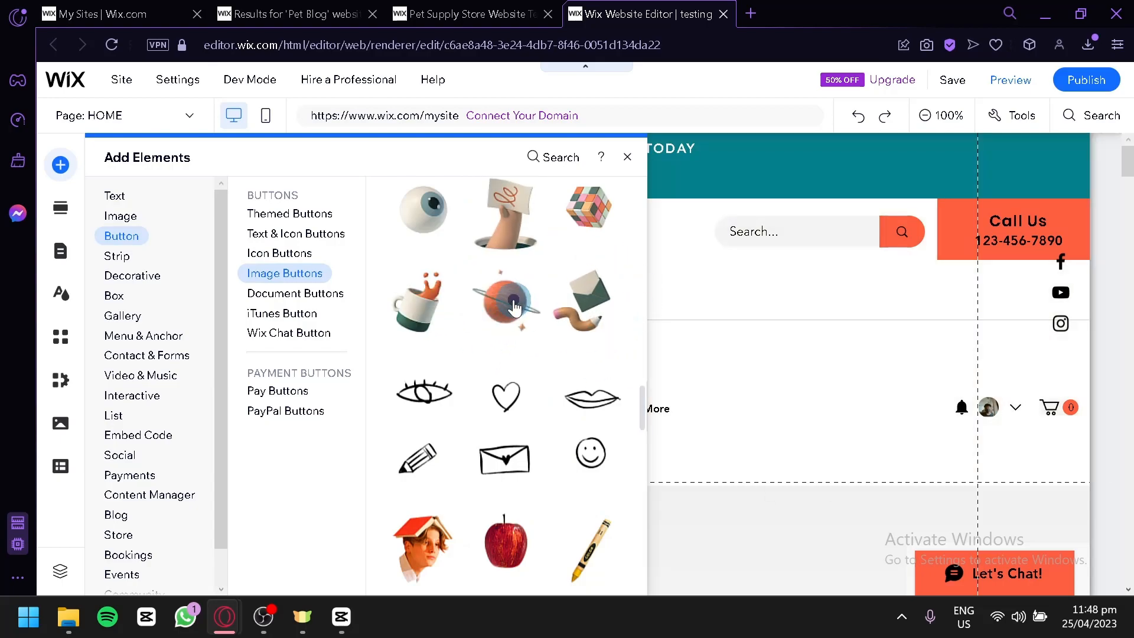
drag(502, 313, 591, 415)
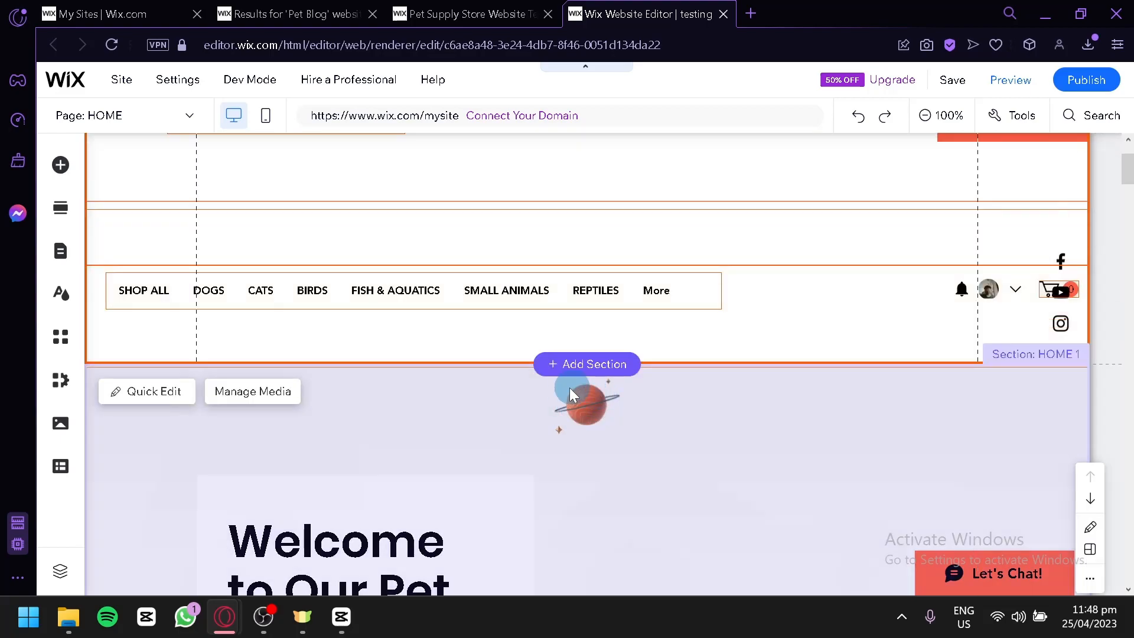
Step: Link the planet button to the BIRDS page, opening in the current window
scroll(624, 378, down, 2)
click(605, 323)
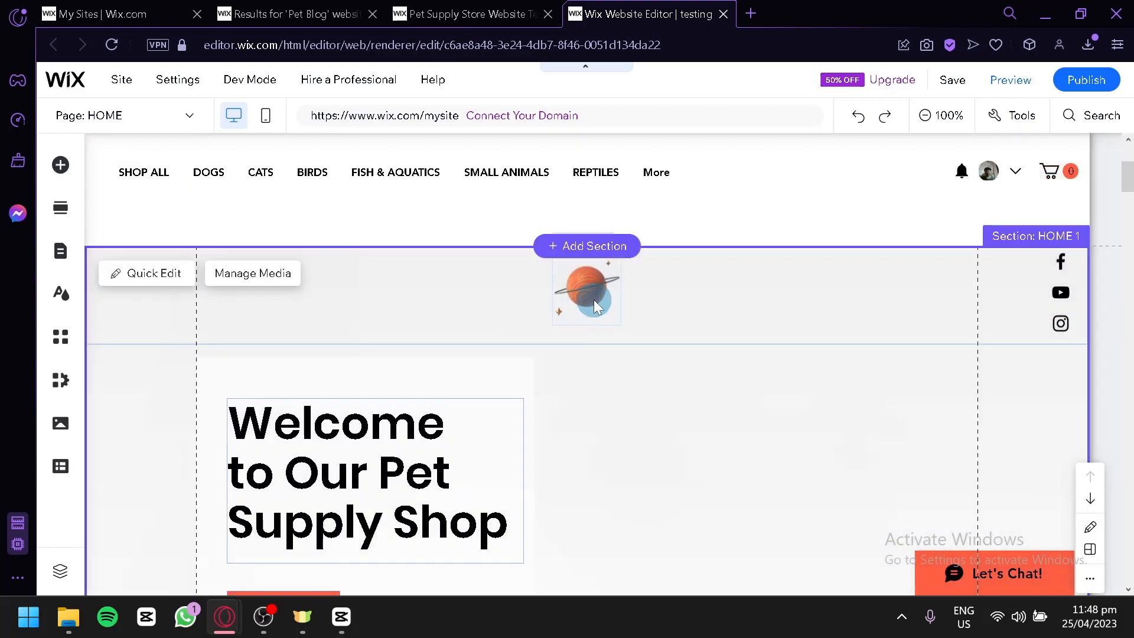
click(594, 303)
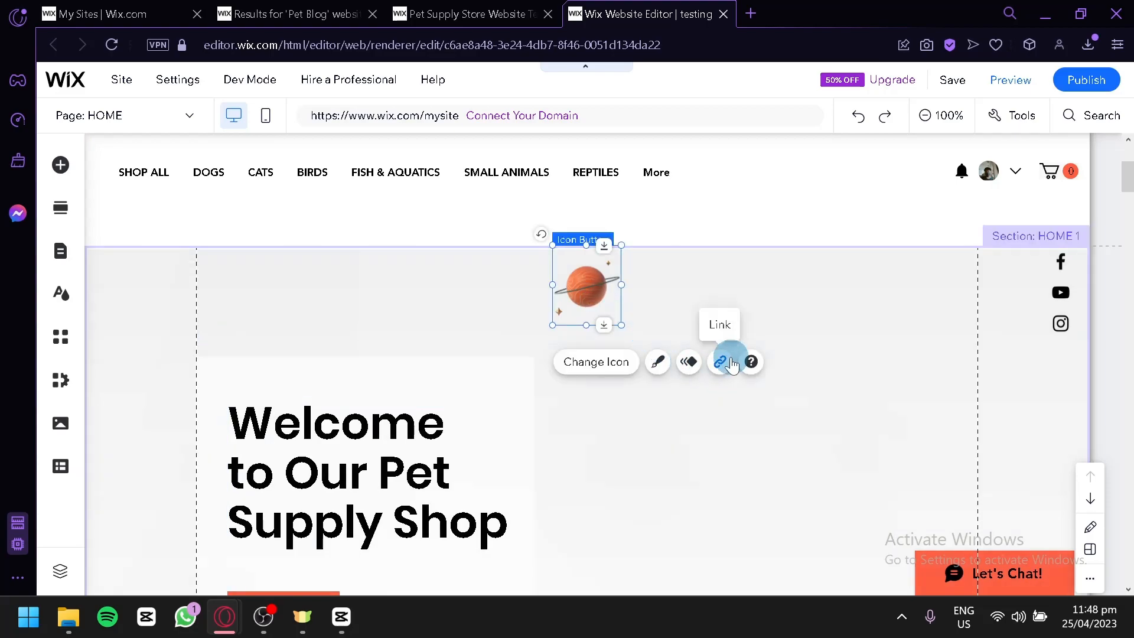
click(721, 362)
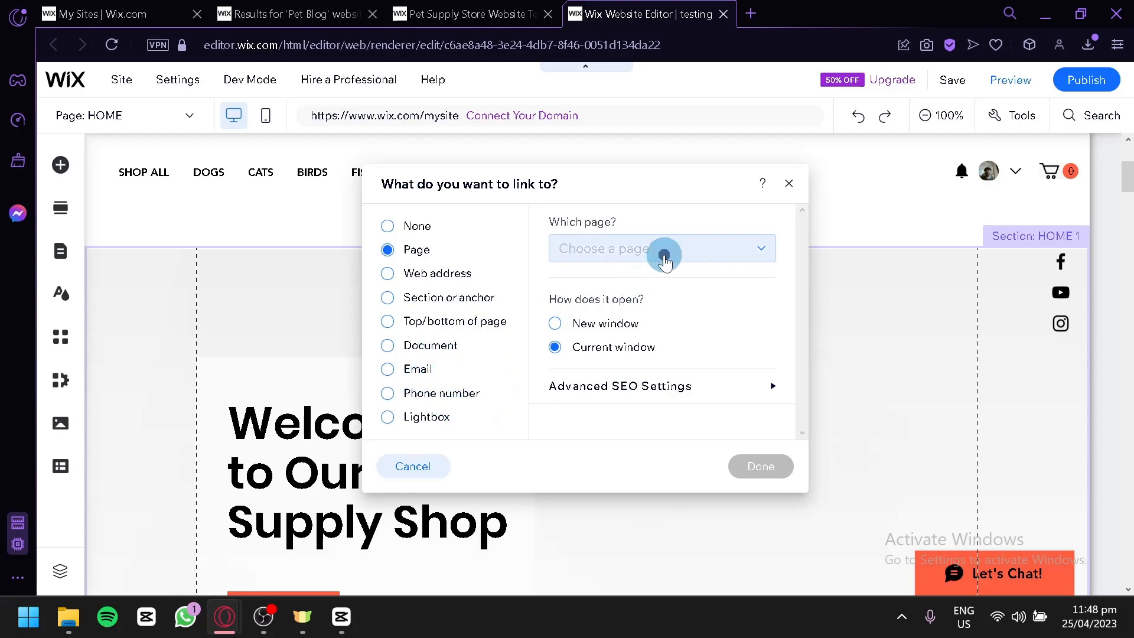
click(656, 251)
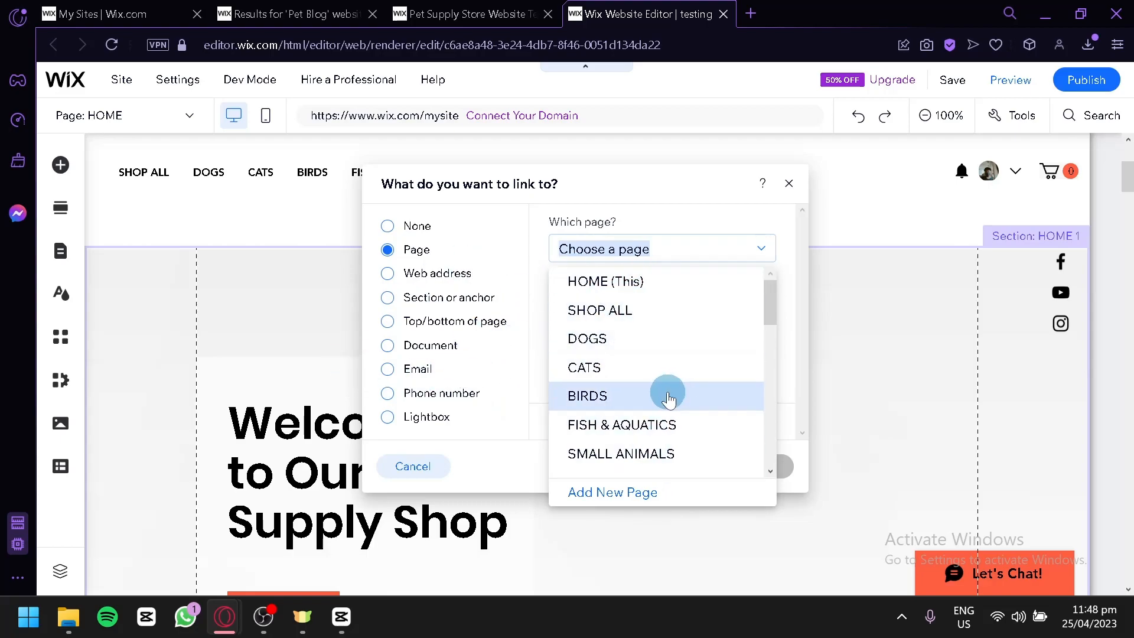
click(668, 396)
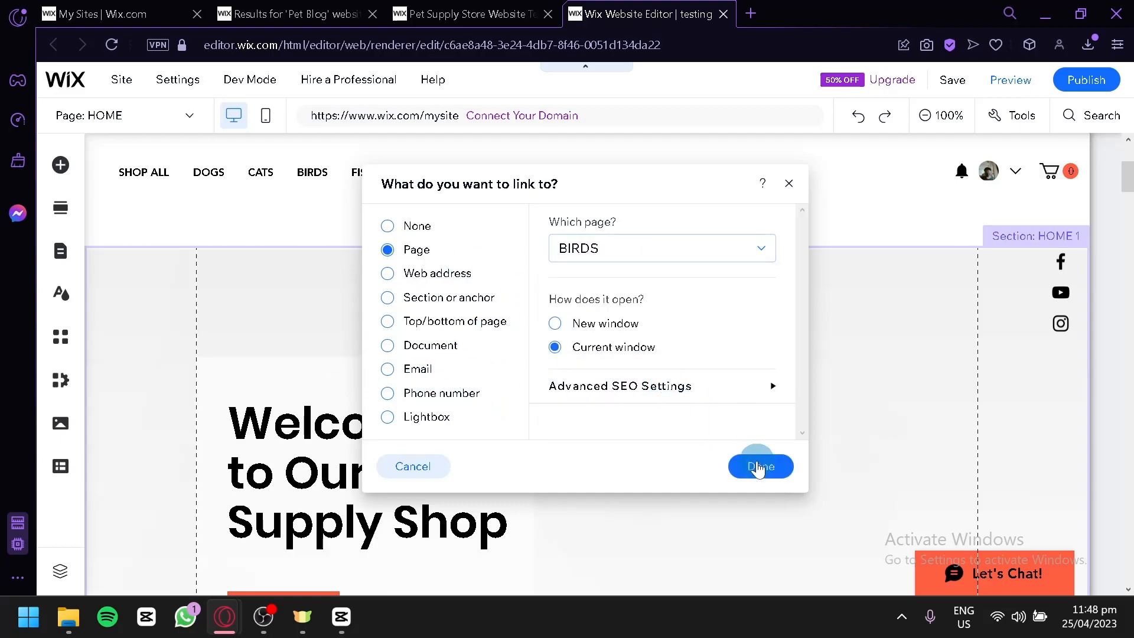
click(762, 468)
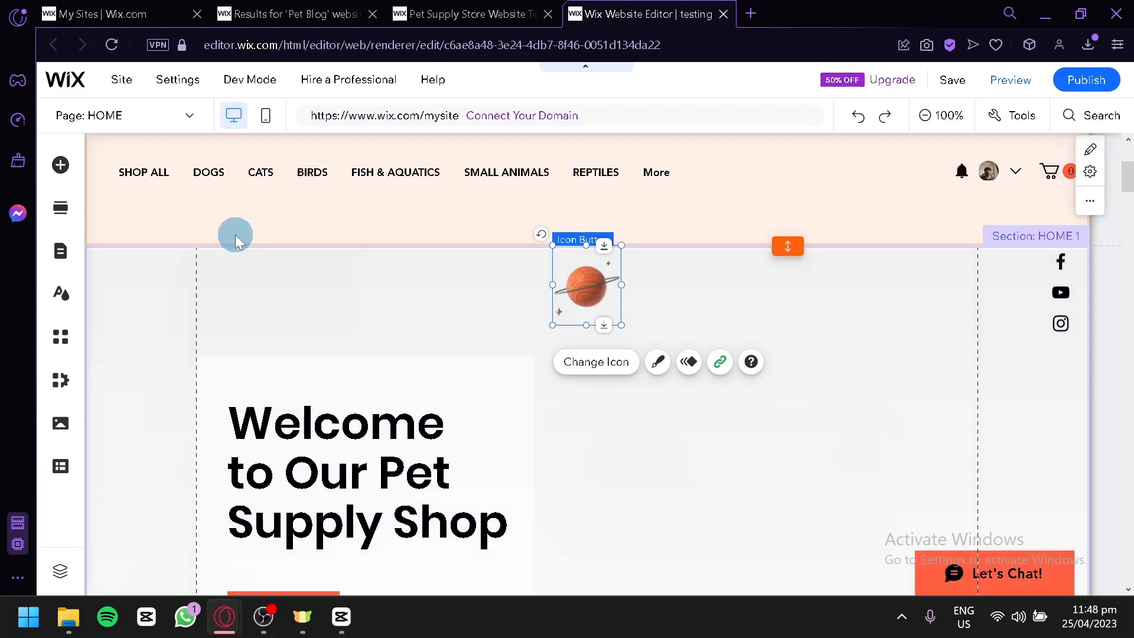
Step: Look through the strip, box, menu and anchor, contact and forms, and video and music elements available to add
click(62, 167)
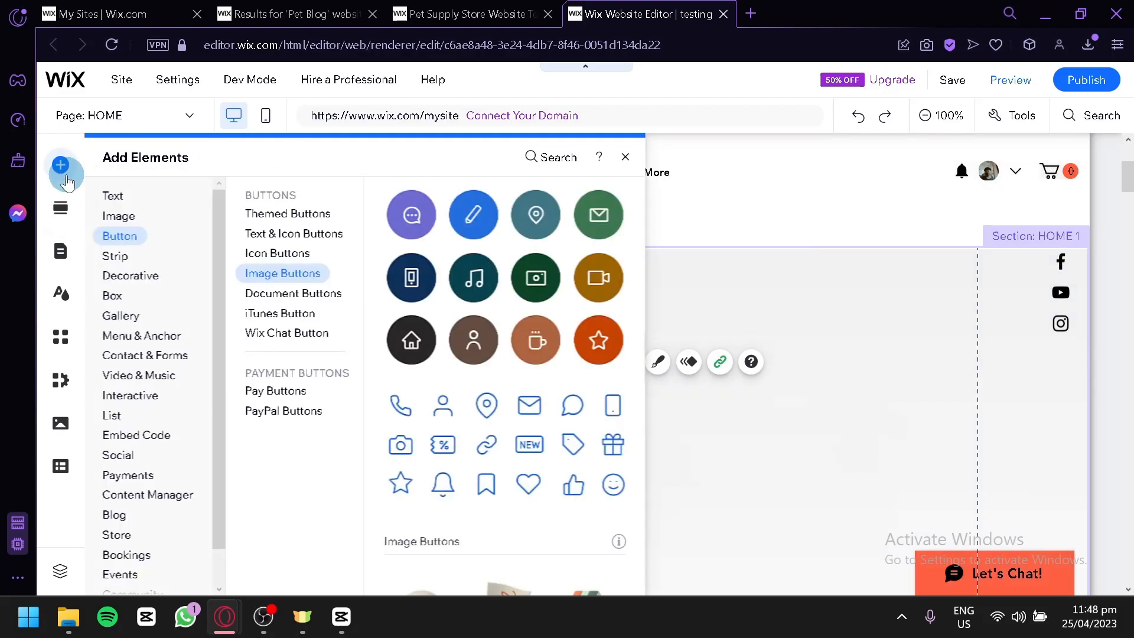
click(133, 262)
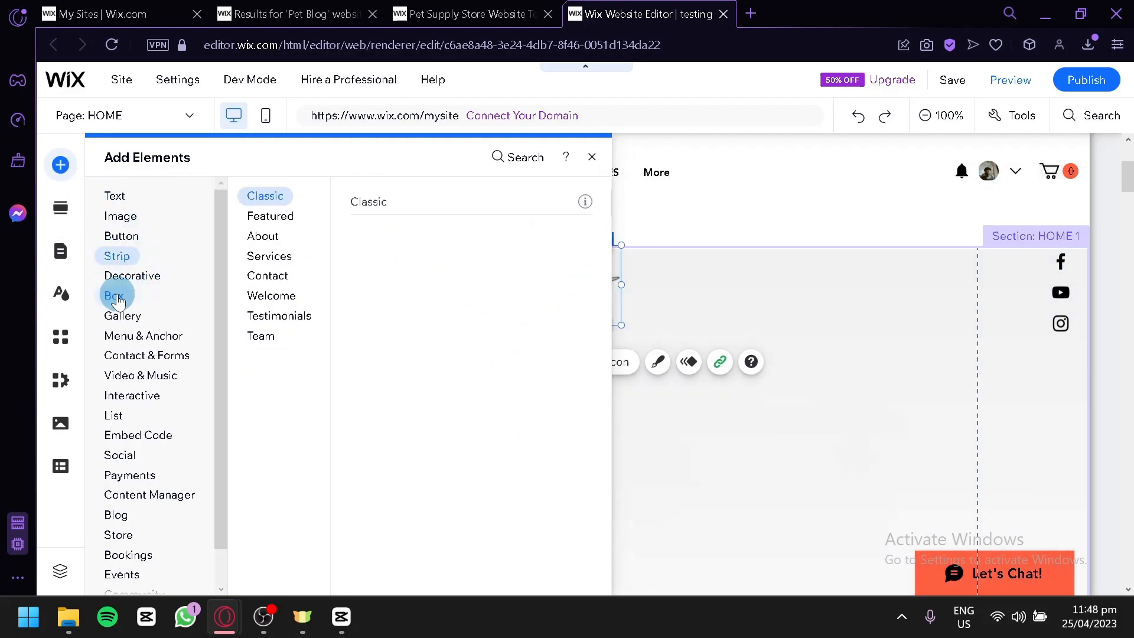
click(117, 297)
click(153, 336)
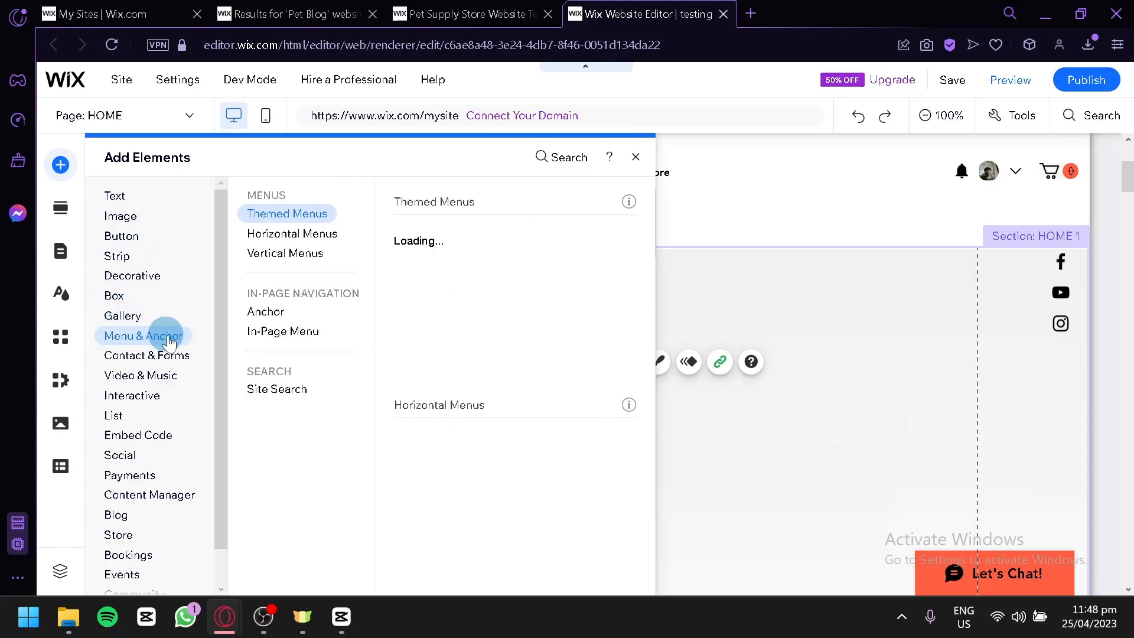
click(178, 356)
click(161, 375)
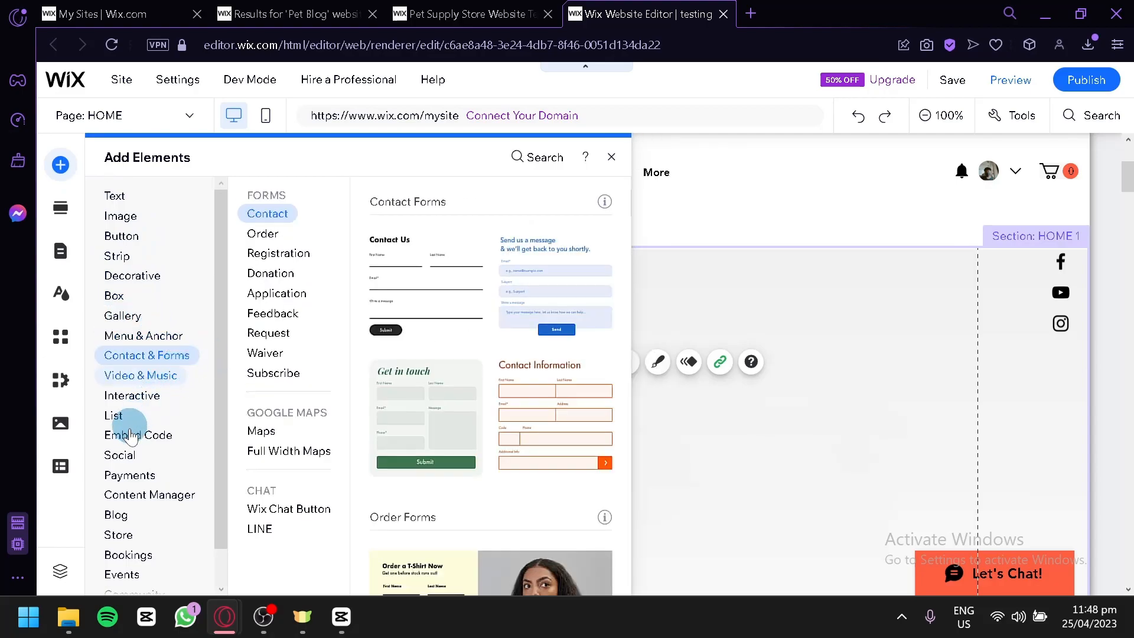
scroll(152, 519, down, 1)
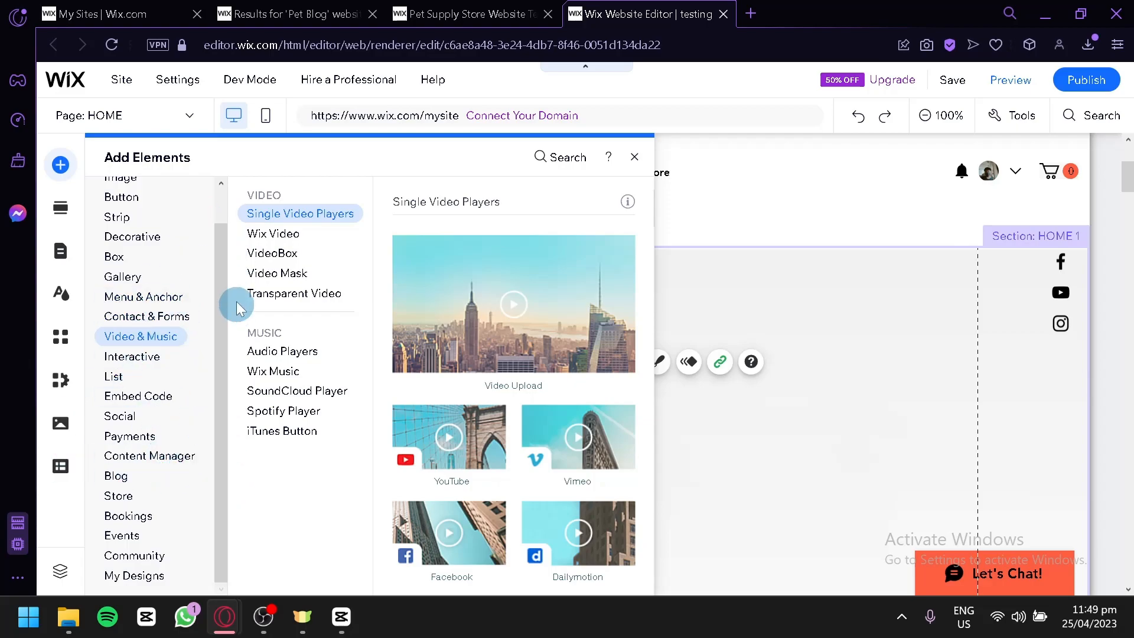
Step: Look through the categories of ready-made sections available to add to the home page
click(740, 248)
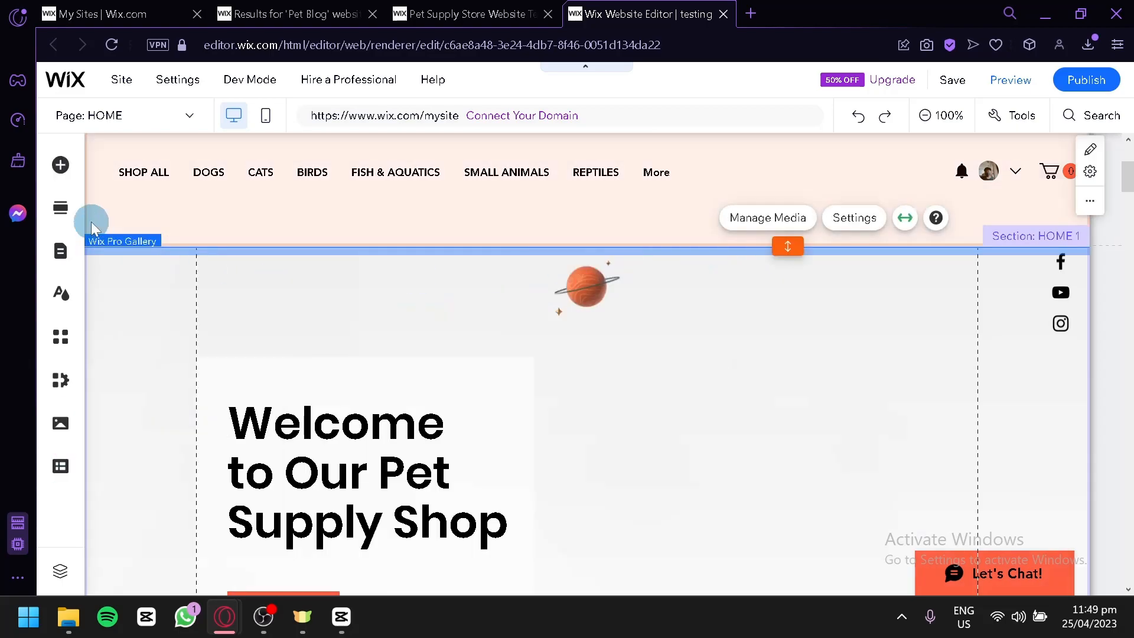
click(62, 210)
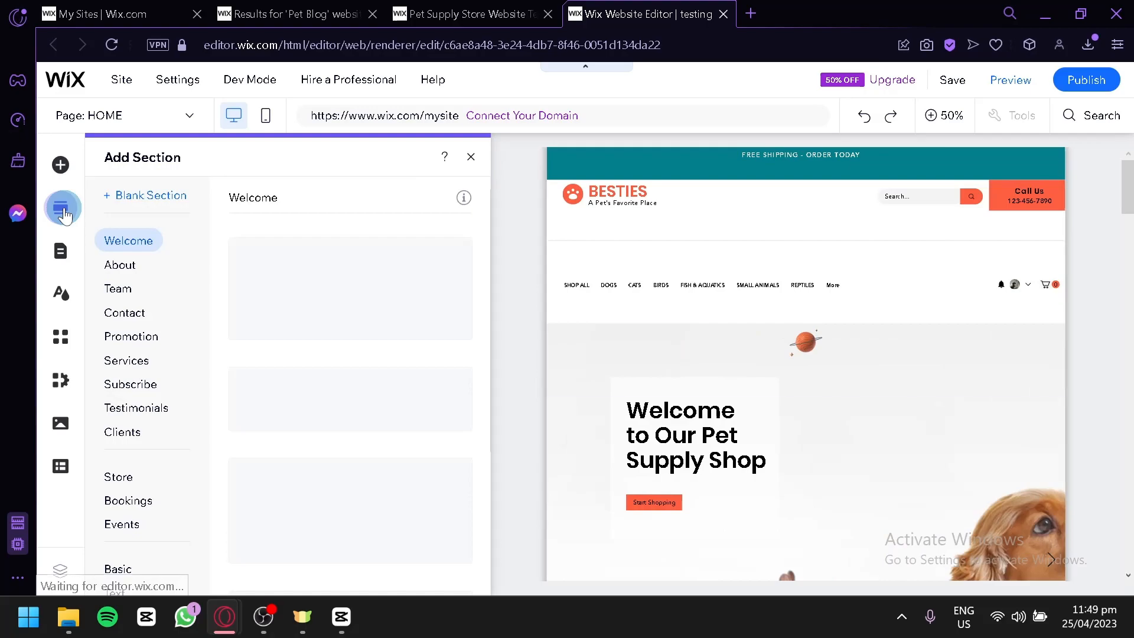
scroll(701, 346, down, 2)
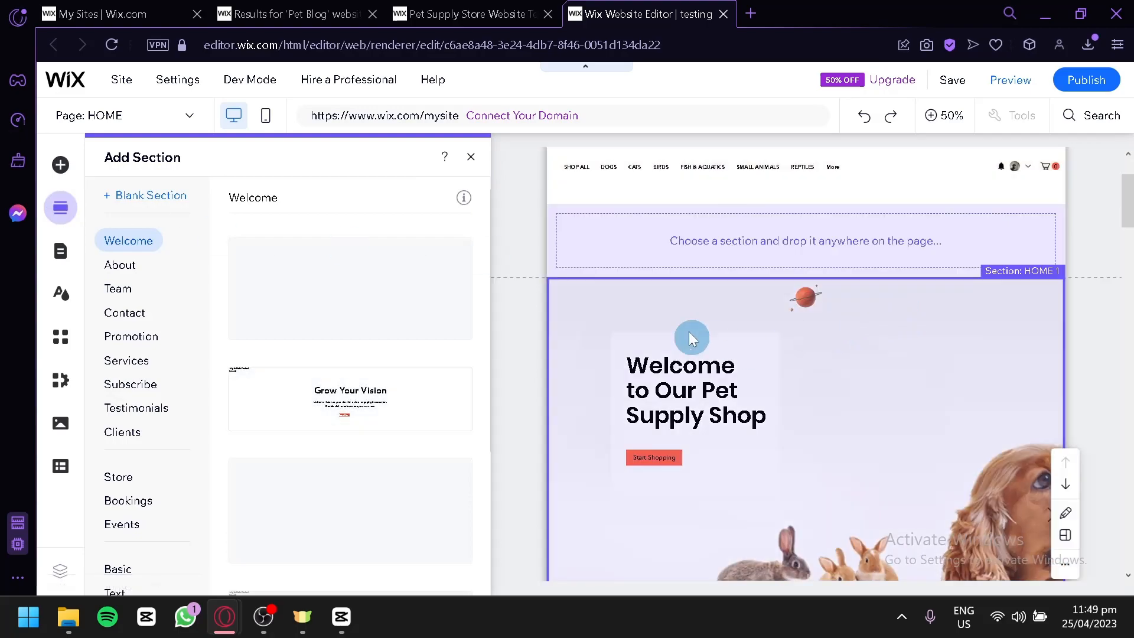
scroll(775, 260, down, 3)
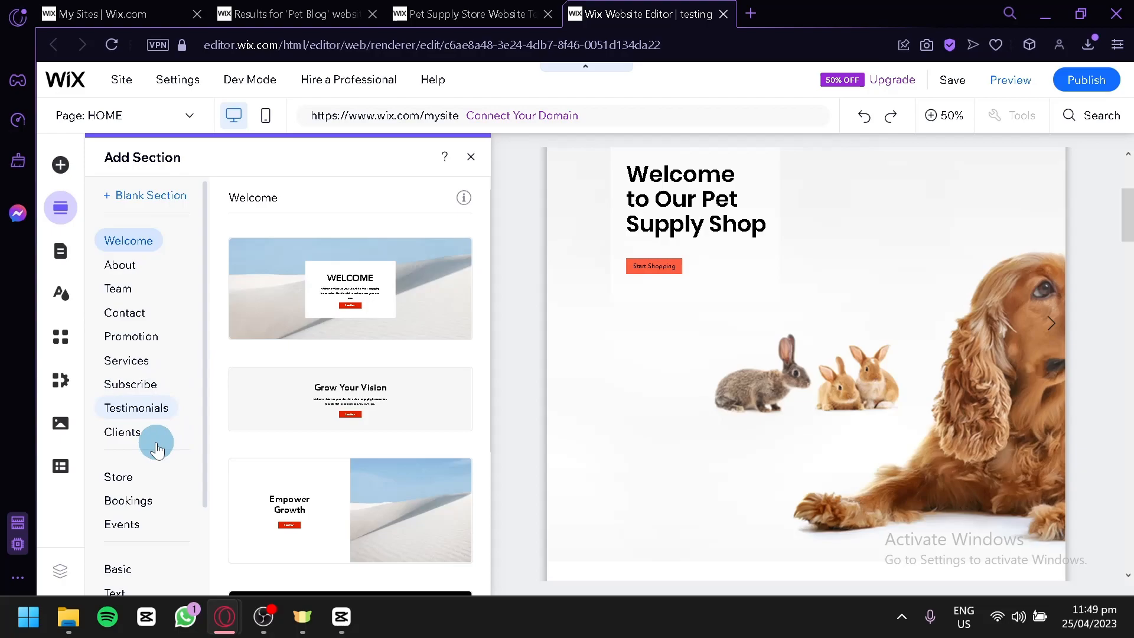
scroll(209, 468, down, 2)
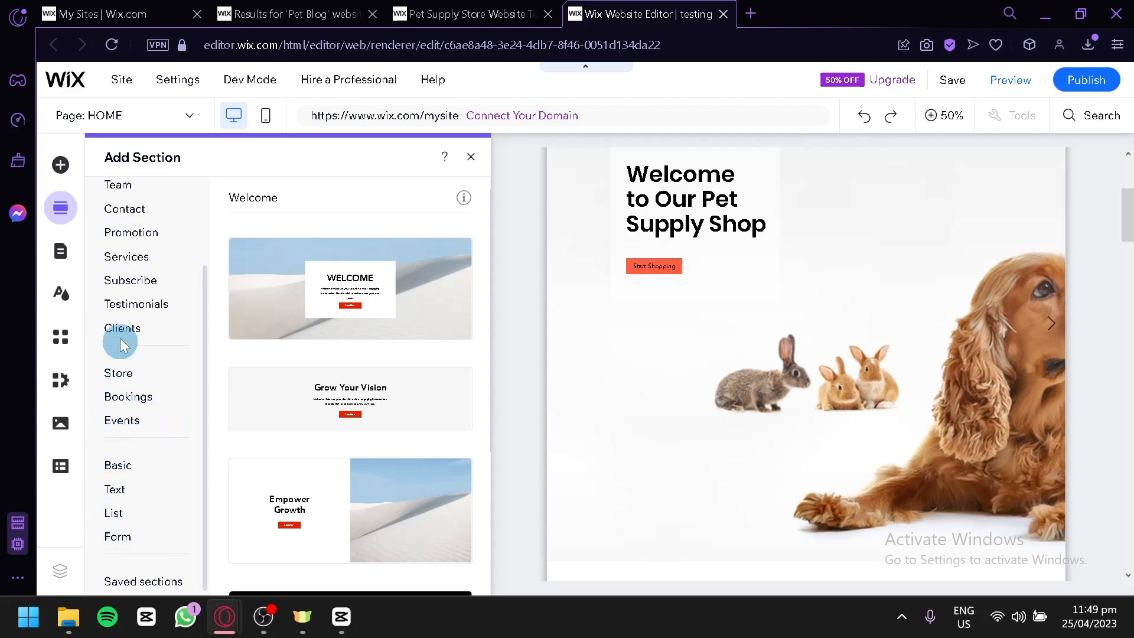
Step: Review the full list of pages in the site menu, from HOME down to Blog
click(61, 255)
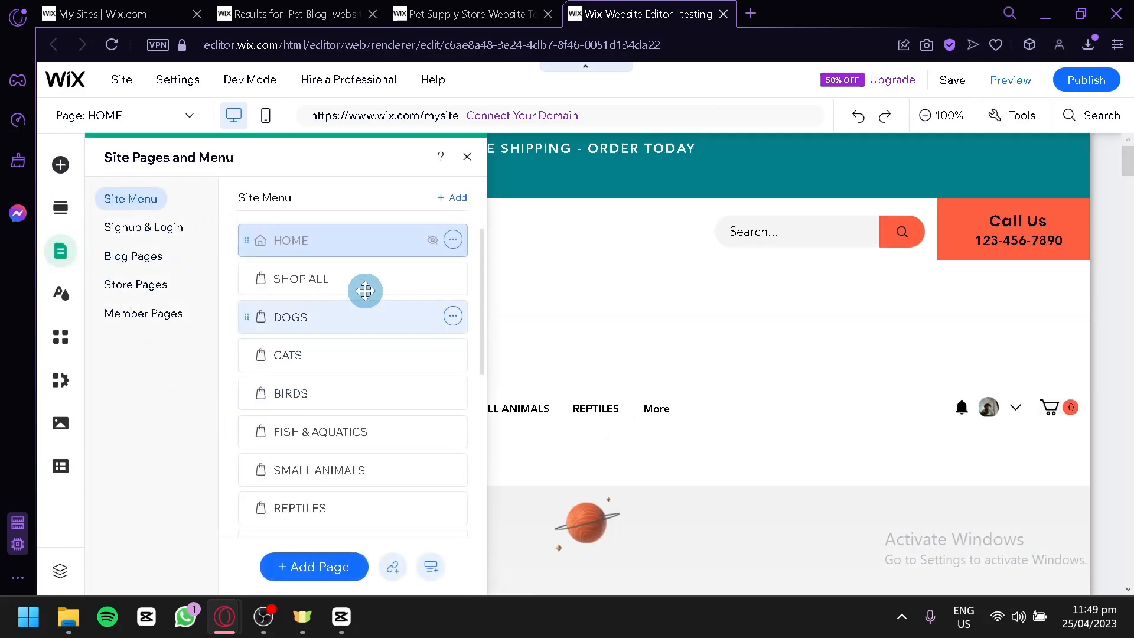
scroll(365, 290, down, 5)
scroll(342, 286, up, 5)
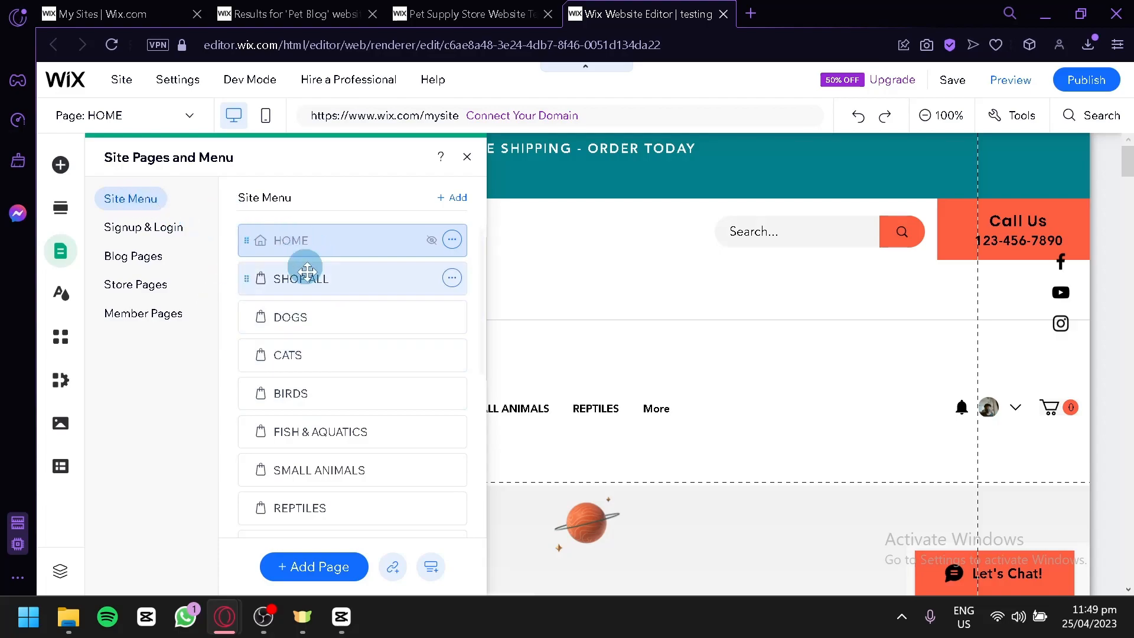
scroll(297, 277, down, 5)
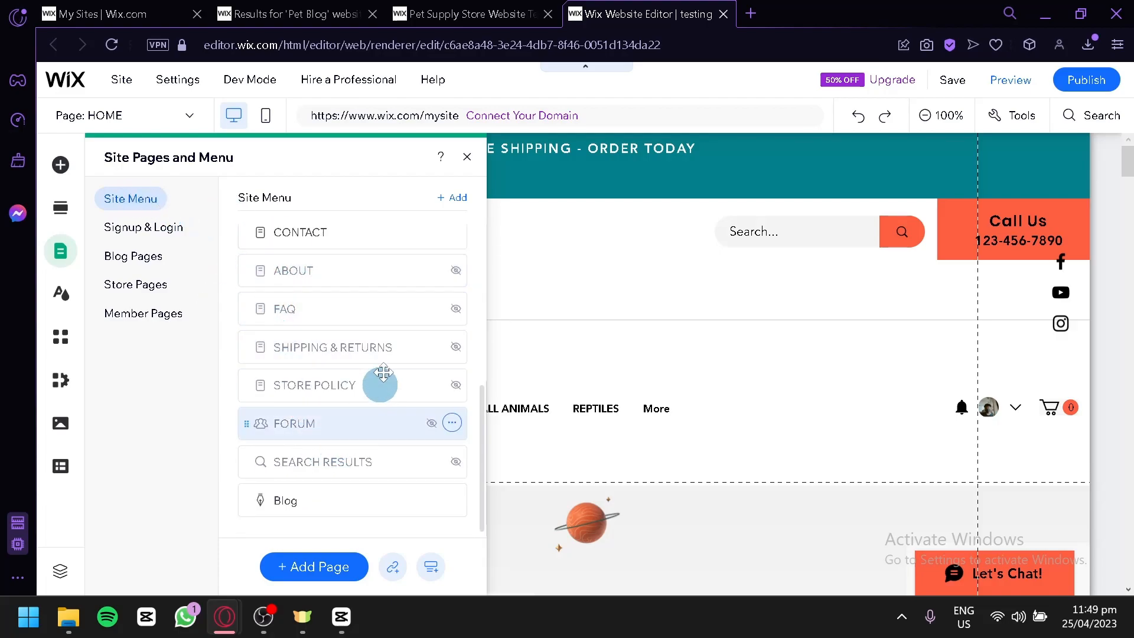
scroll(260, 253, up, 5)
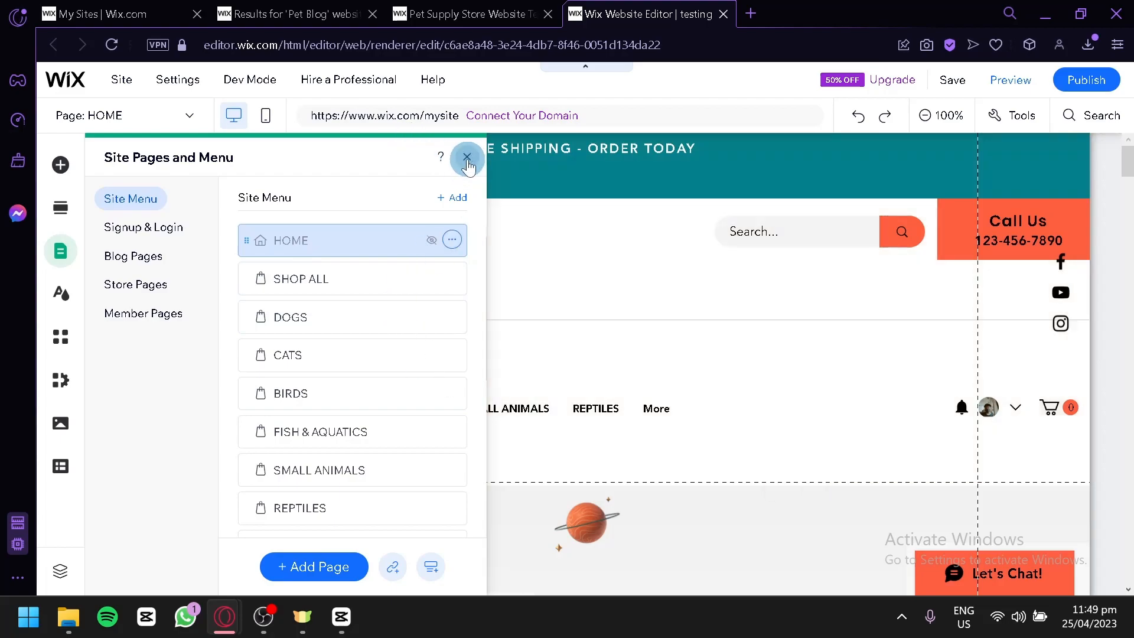
click(467, 158)
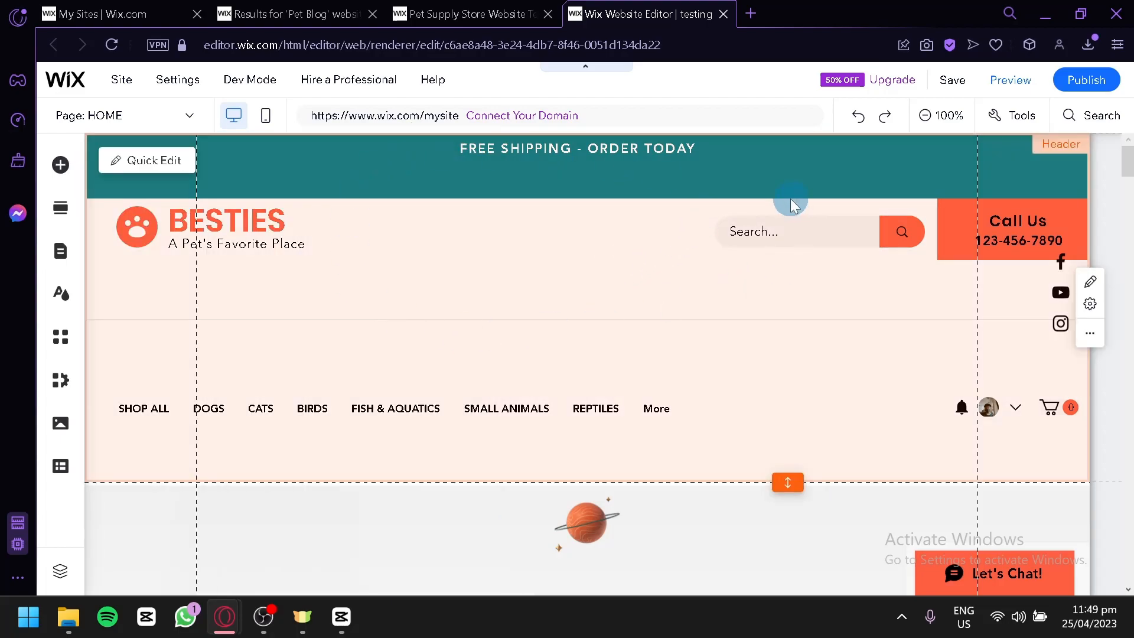
Step: Open Quick Edit for the home page's welcome section and bring up the video choices for its section background
scroll(790, 203, down, 10)
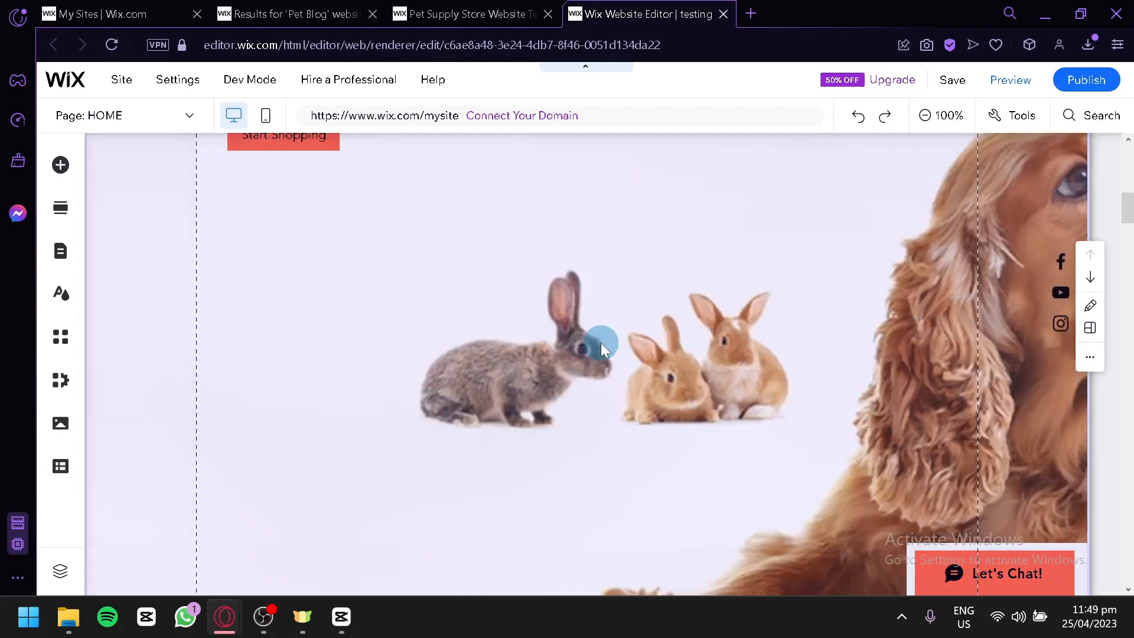
scroll(384, 355, up, 6)
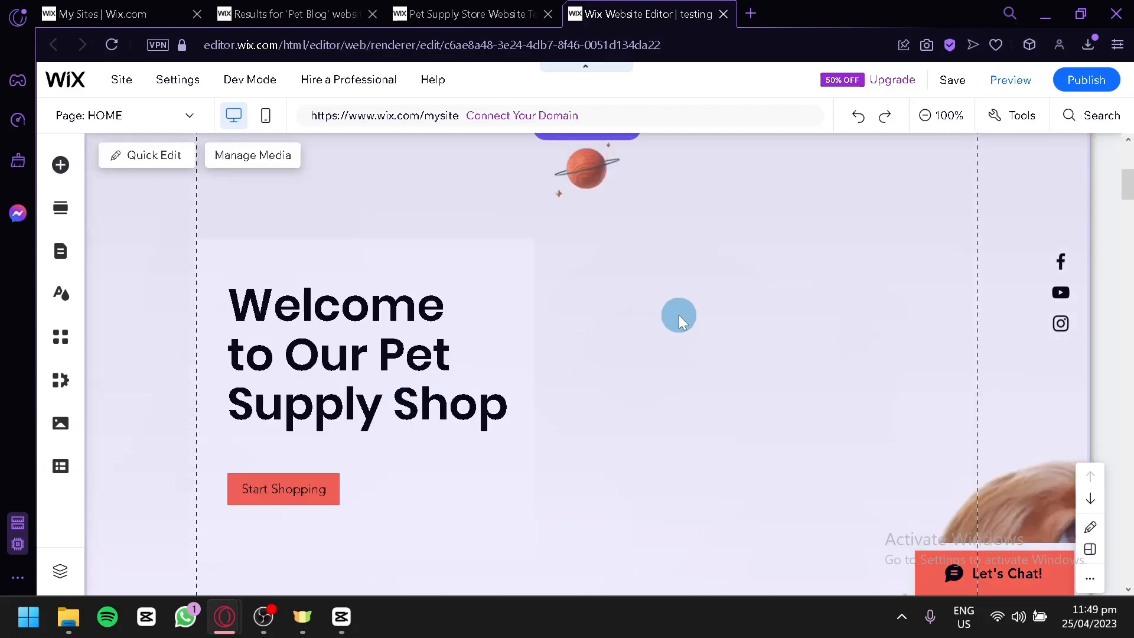
click(679, 314)
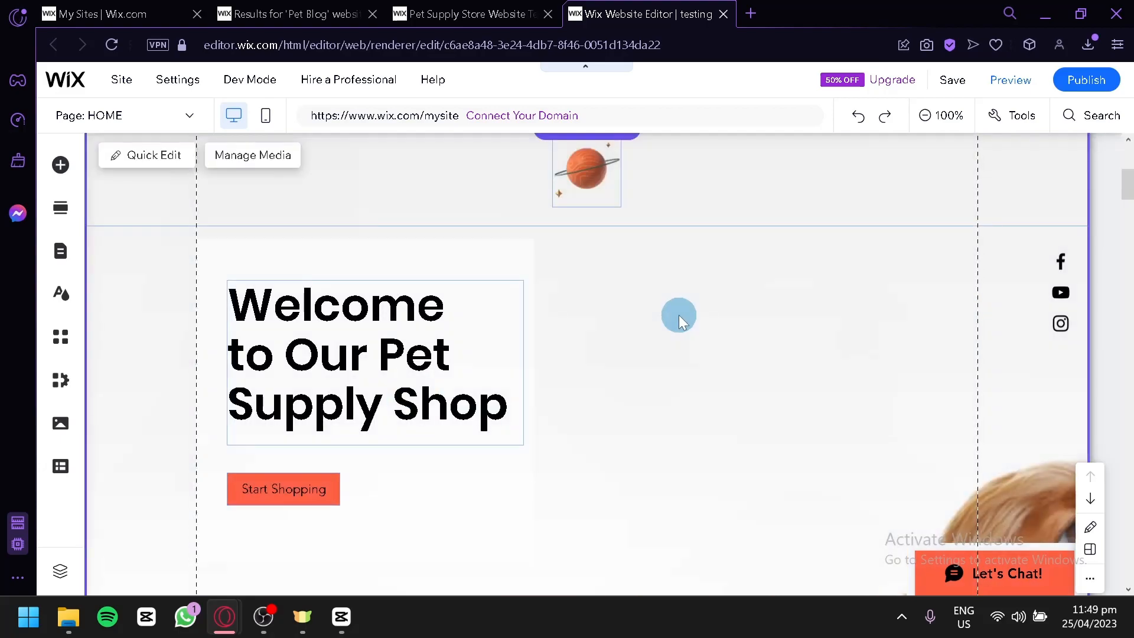
click(145, 157)
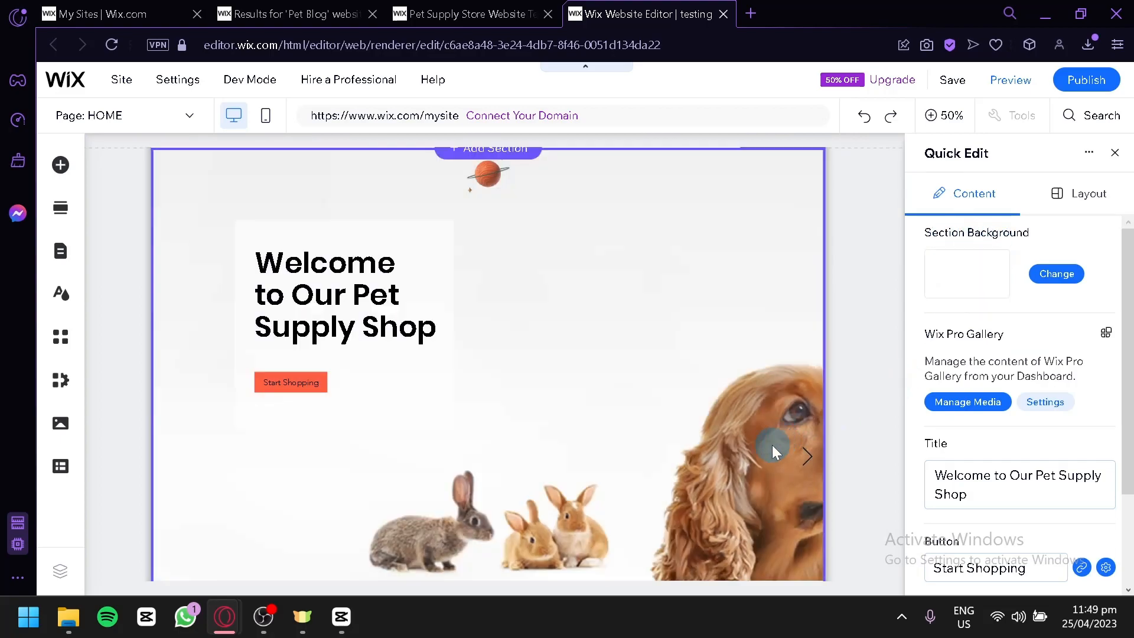
scroll(592, 381, down, 2)
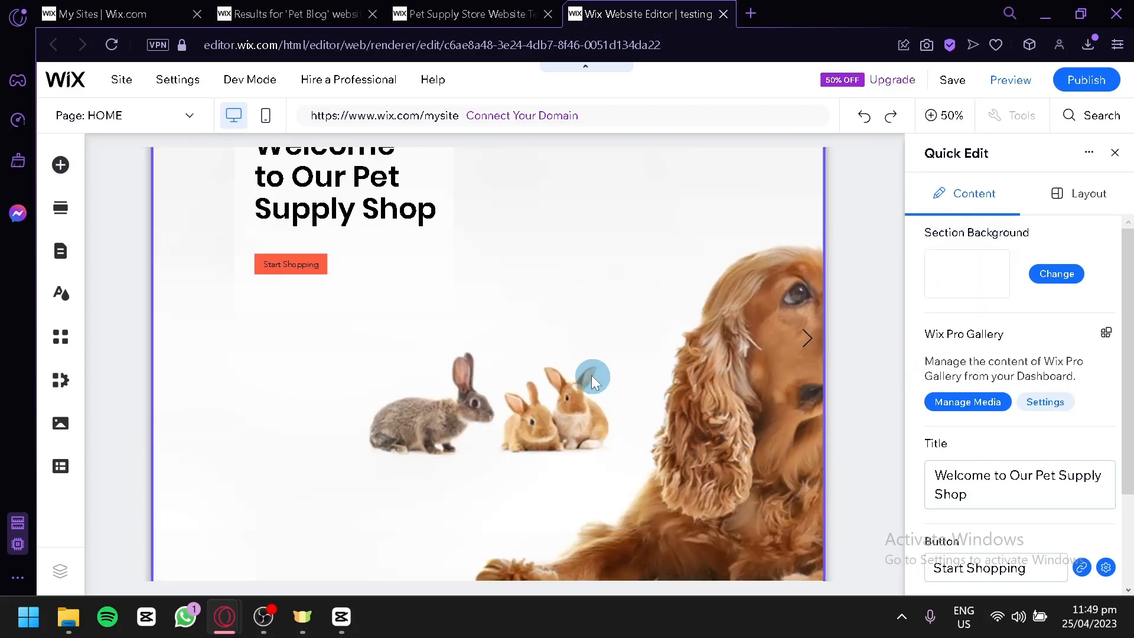
click(1058, 276)
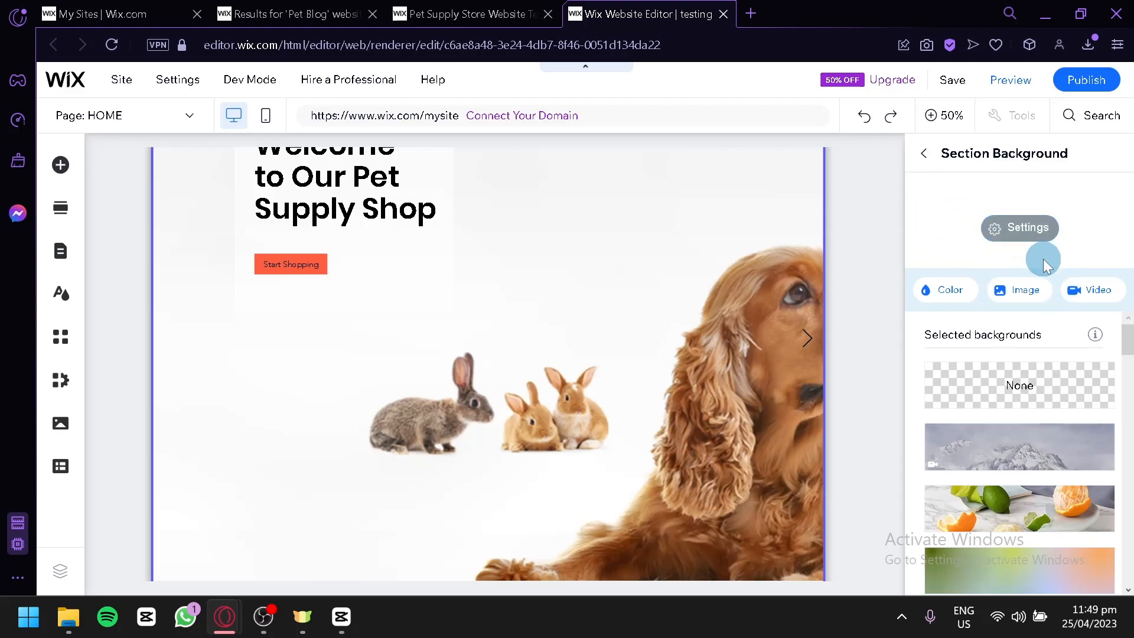
click(1078, 292)
click(1079, 304)
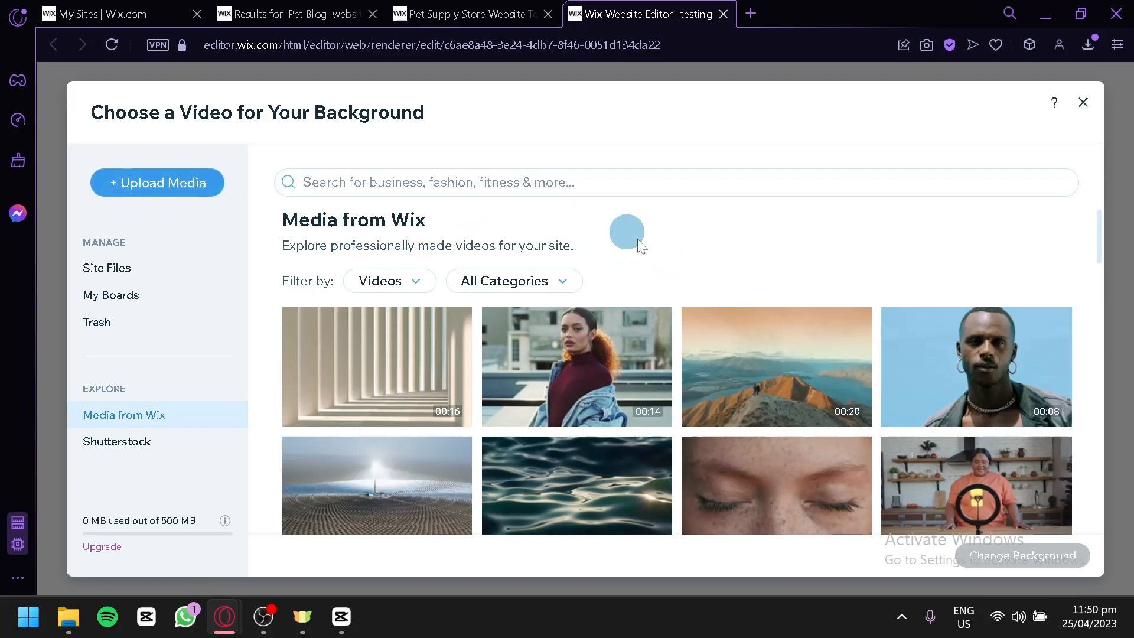
Step: Search the Wix videos for "cat" and set the clip of a vet examining a cat as the section background
scroll(777, 338, down, 5)
scroll(776, 338, down, 5)
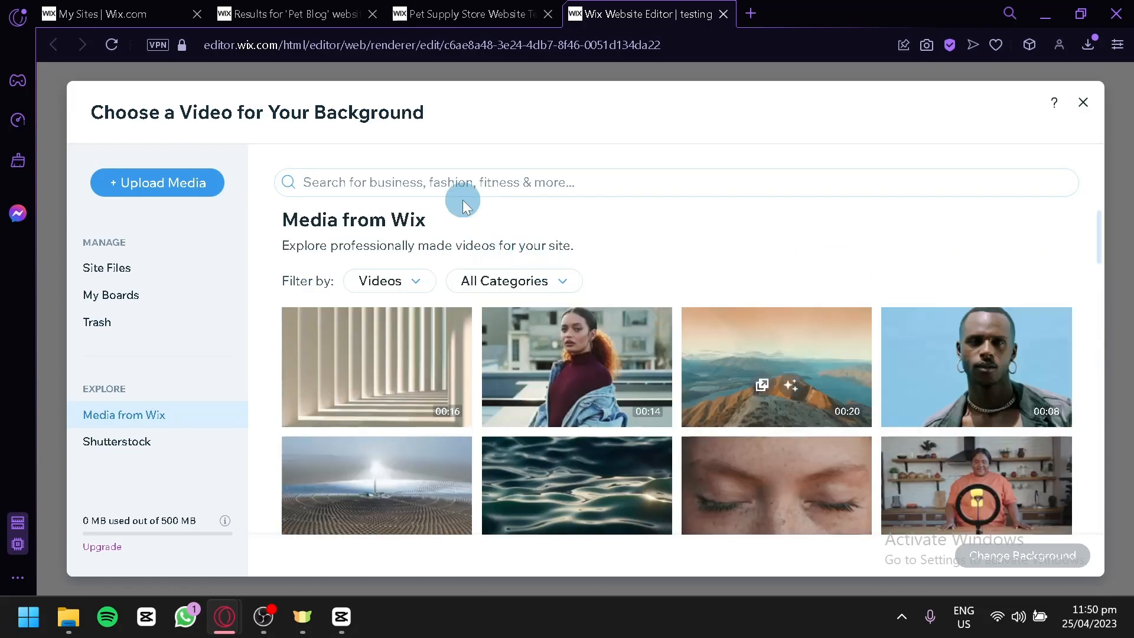
click(463, 188)
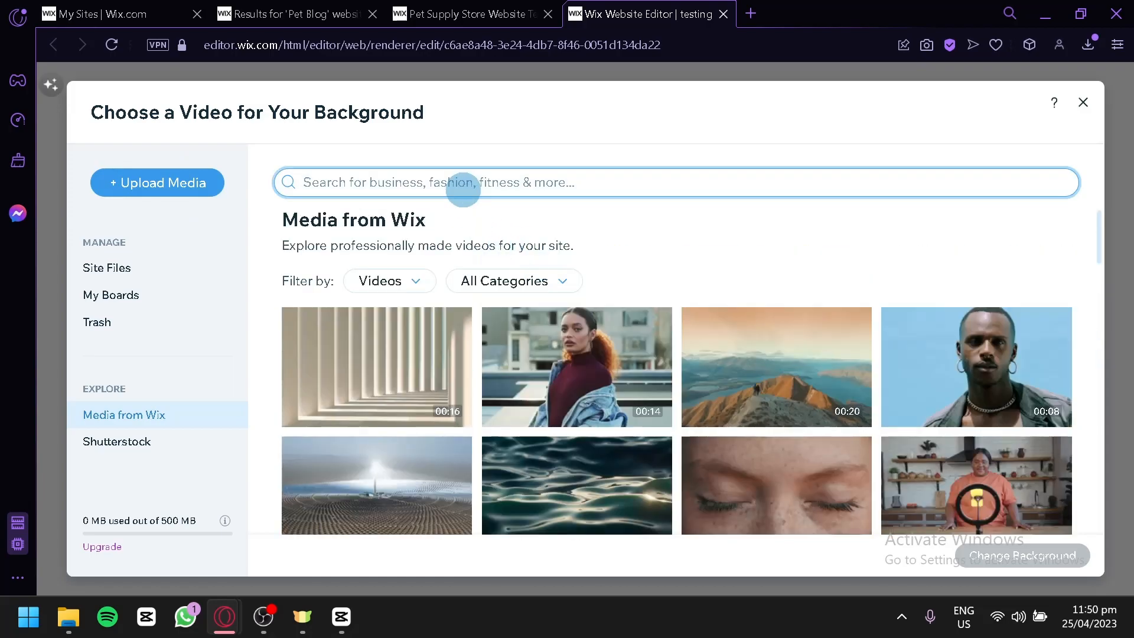
text(cat)
key(Return)
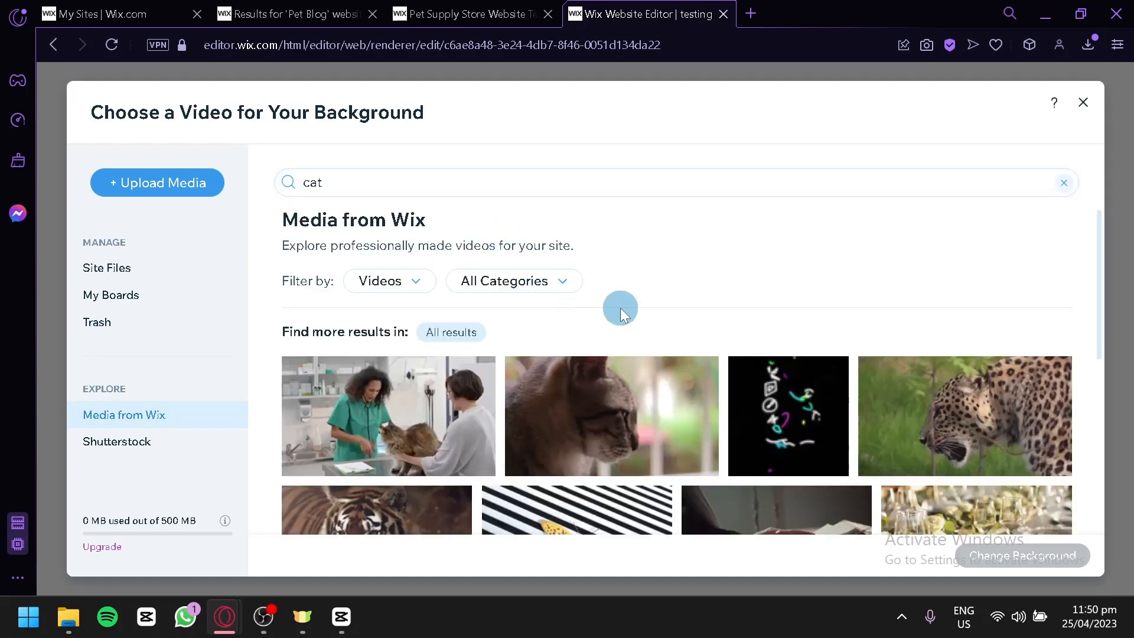
scroll(621, 307, down, 2)
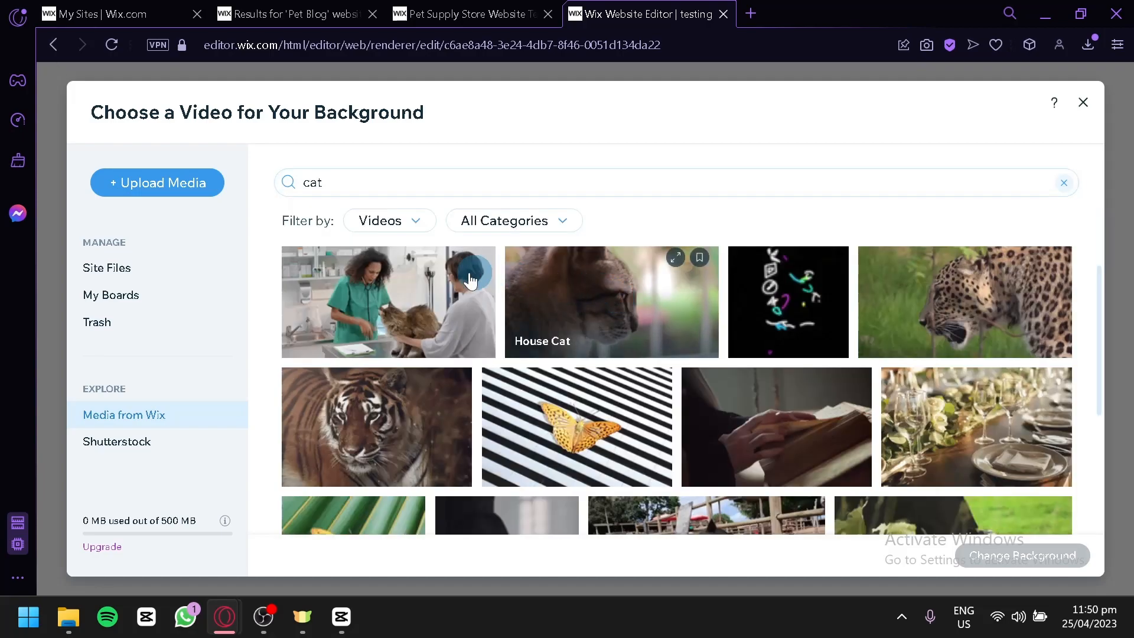
click(401, 304)
click(1020, 558)
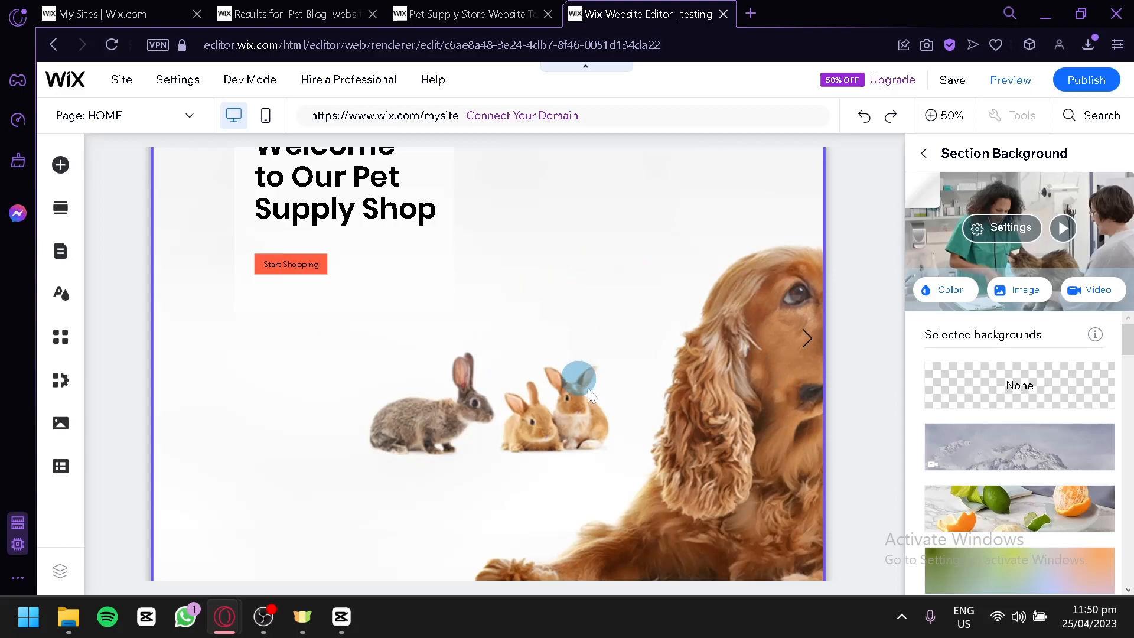
Step: Check how the video background appears in the welcome section and view the section's layout options
scroll(872, 308, down, 5)
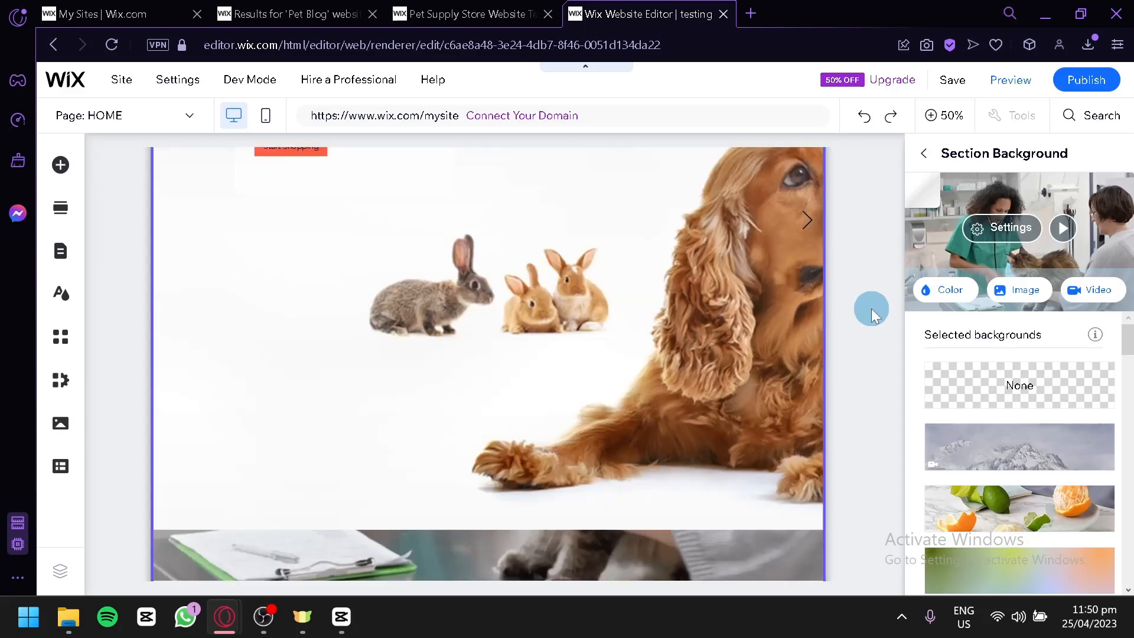
scroll(866, 307, up, 3)
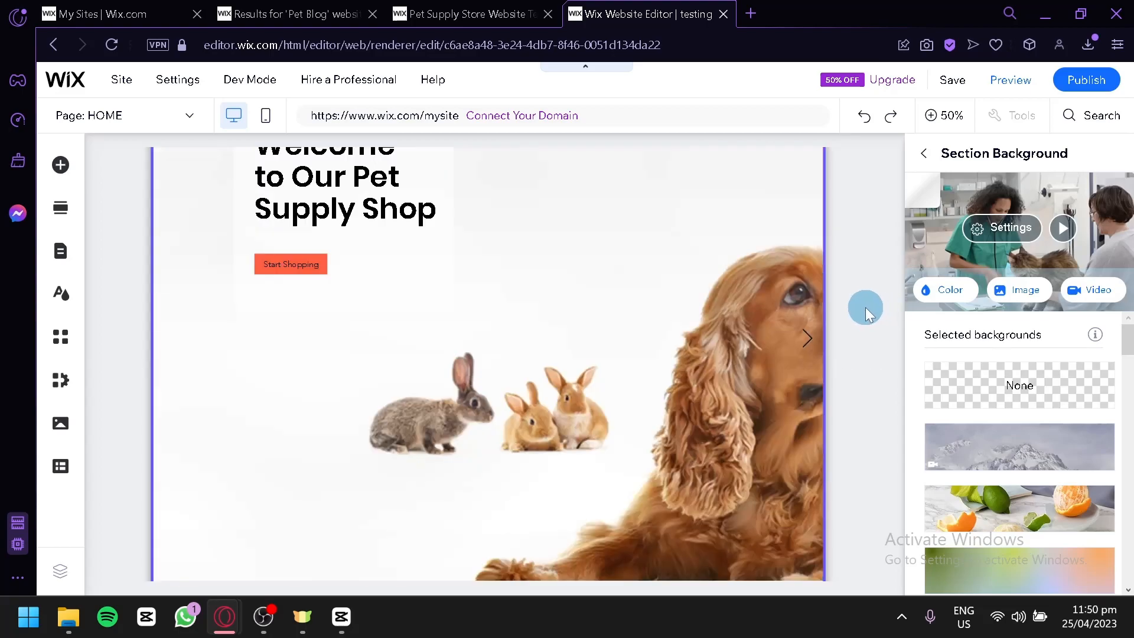
scroll(866, 307, down, 3)
scroll(538, 310, up, 2)
scroll(1046, 343, down, 4)
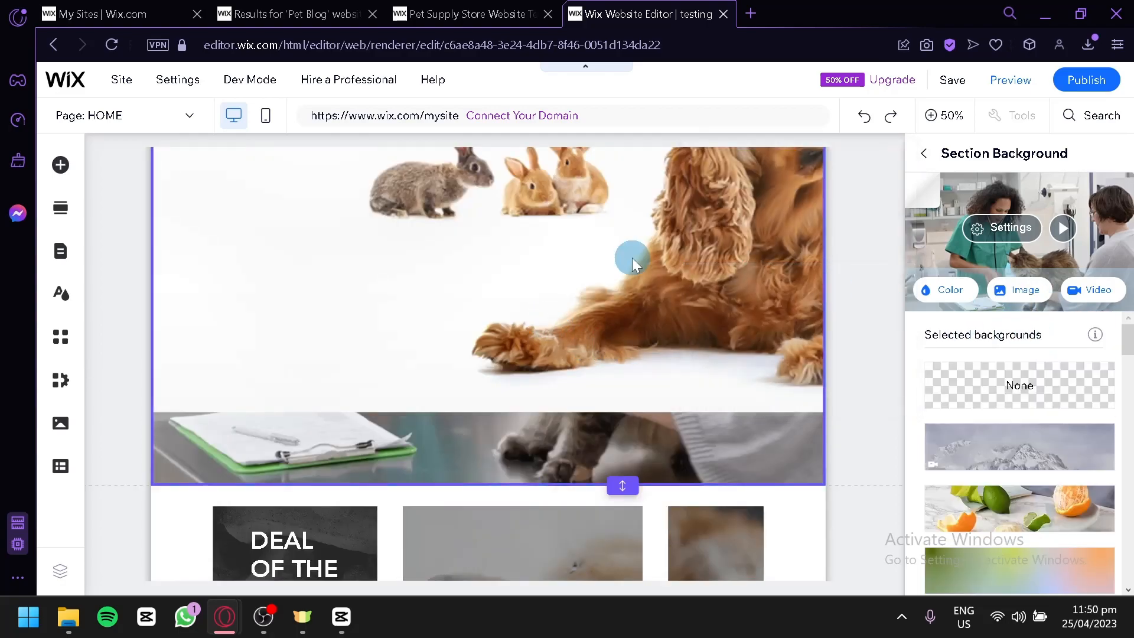
scroll(632, 257, up, 3)
click(925, 156)
click(1065, 198)
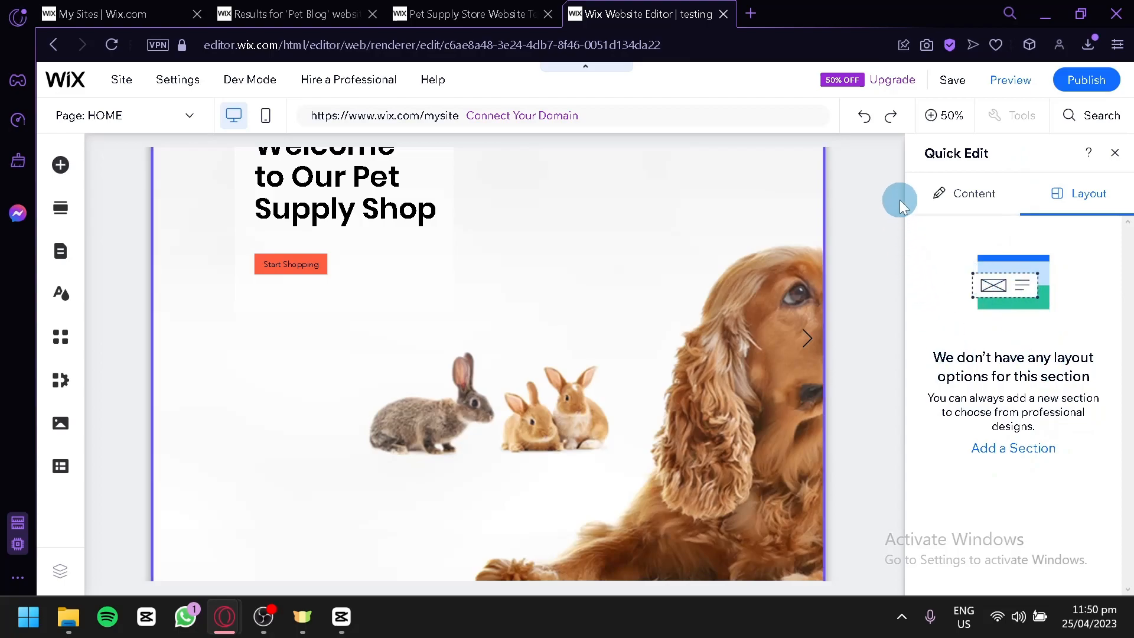
click(927, 194)
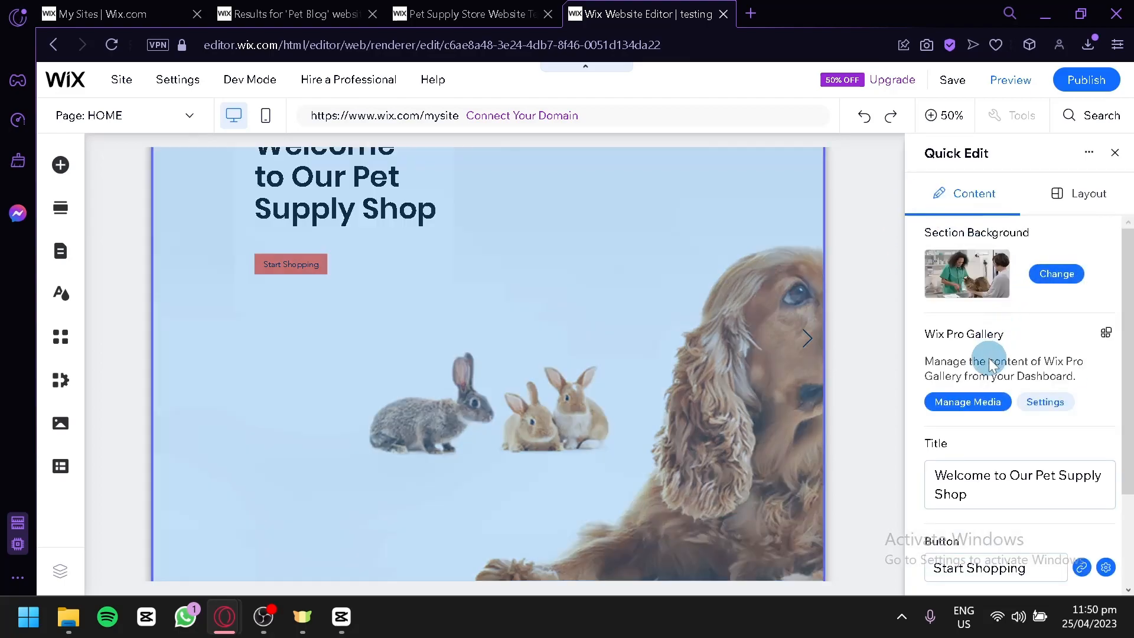
Step: Delete the group of pets, birds and kitten images from the welcome section's Wix Pro Gallery
click(984, 407)
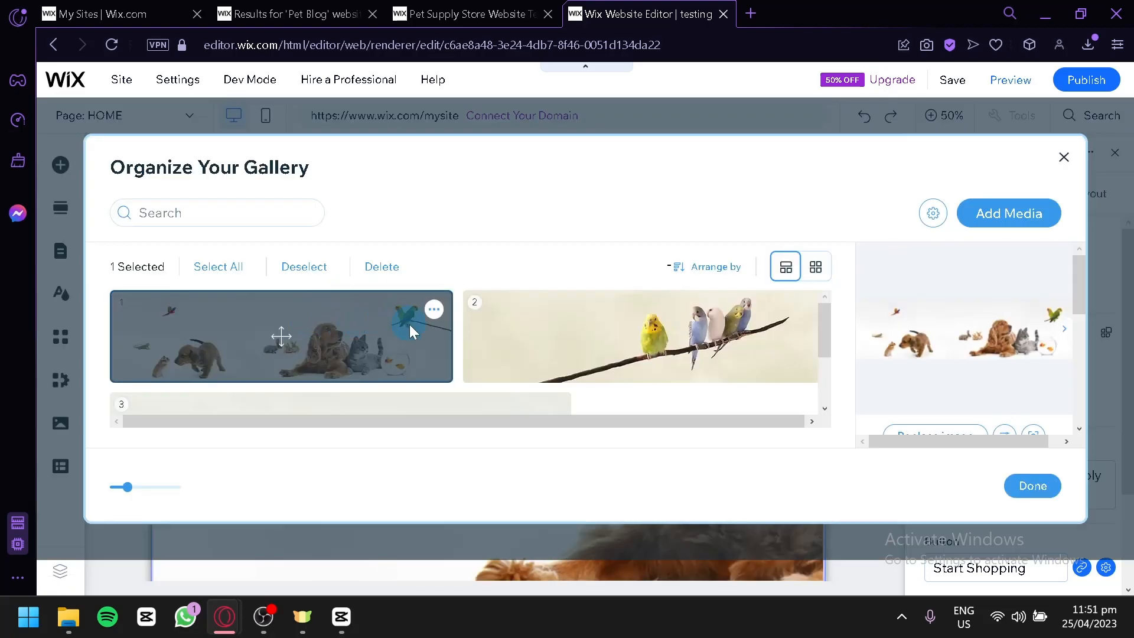
scroll(411, 348, down, 2)
scroll(414, 343, up, 2)
click(430, 319)
click(382, 351)
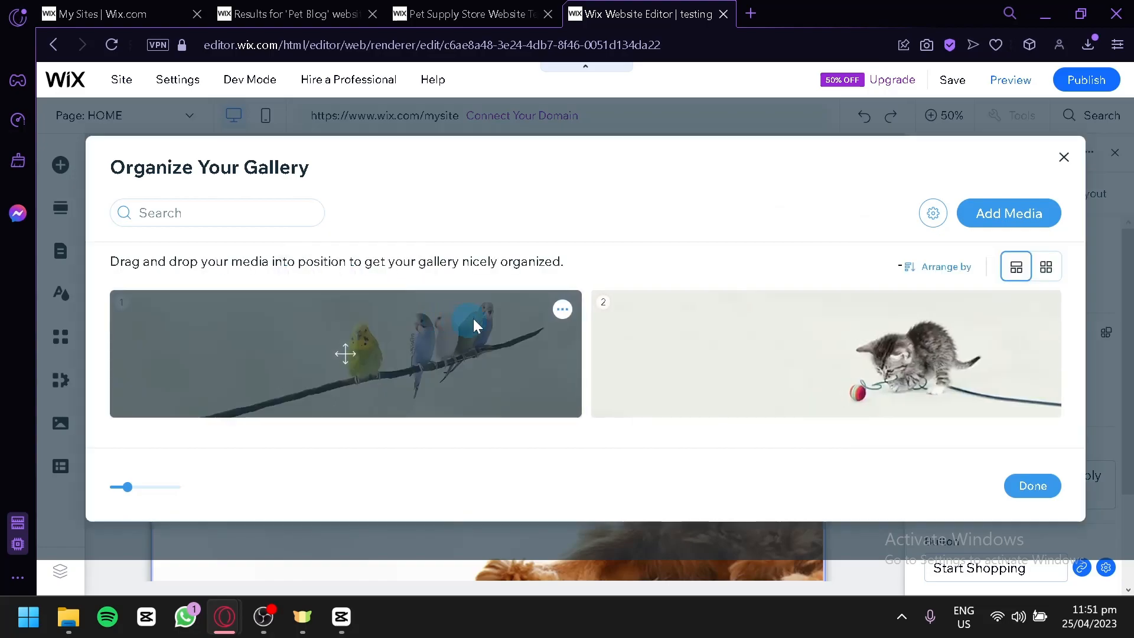
click(562, 309)
click(495, 355)
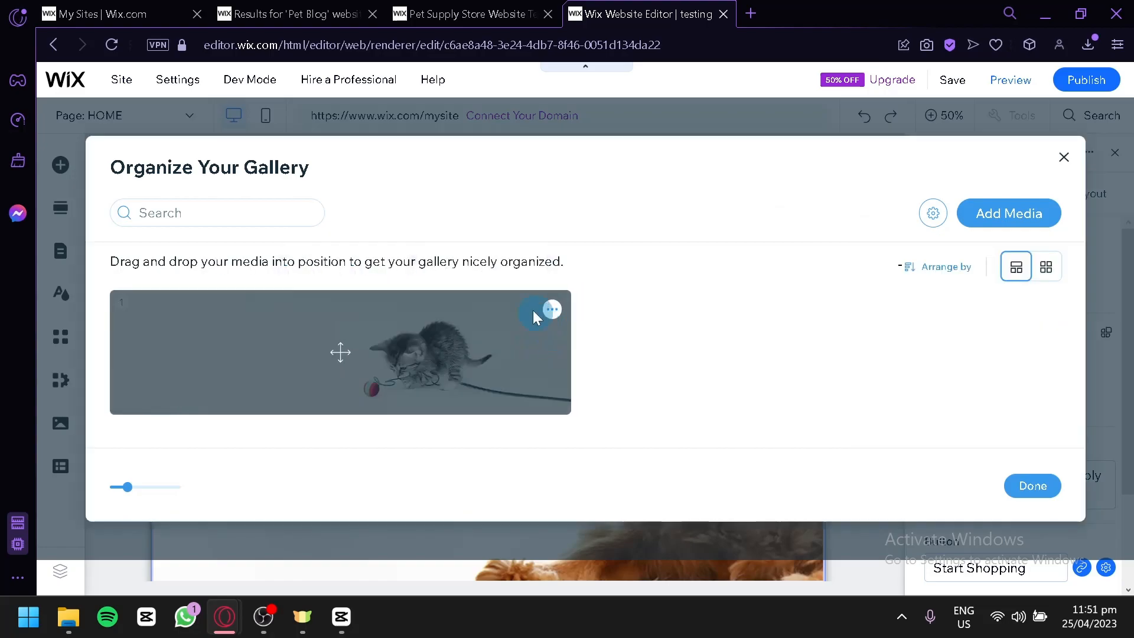
click(554, 322)
click(470, 353)
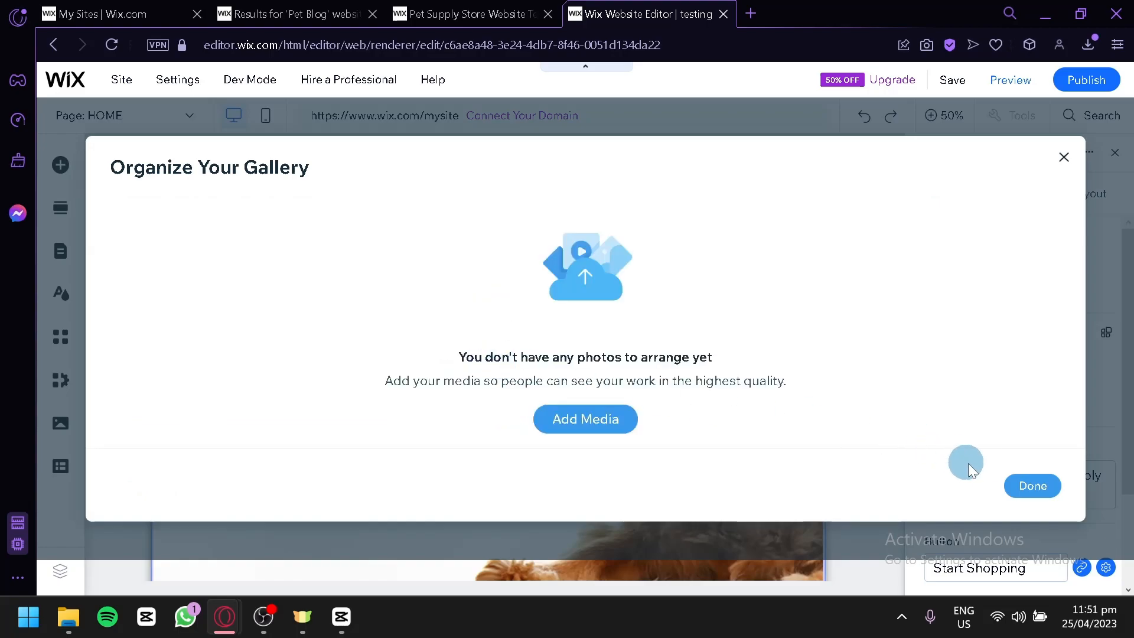
click(1020, 486)
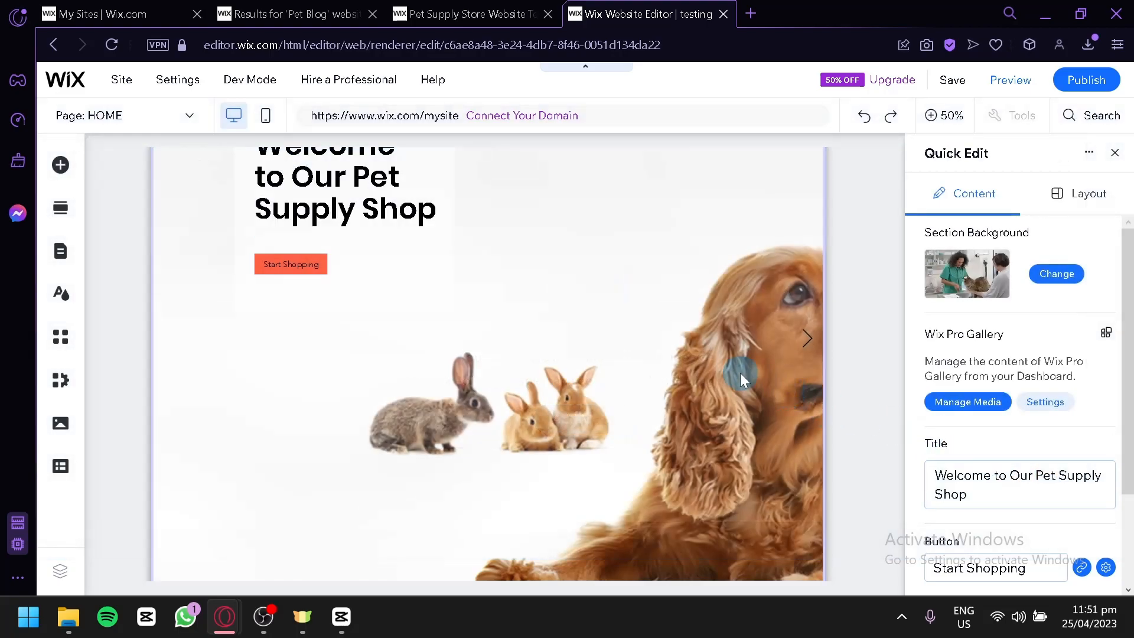
Step: Inspect the welcome section's vet video background and its title, button and icon button entries in Quick Edit
scroll(774, 334, down, 4)
scroll(774, 334, up, 4)
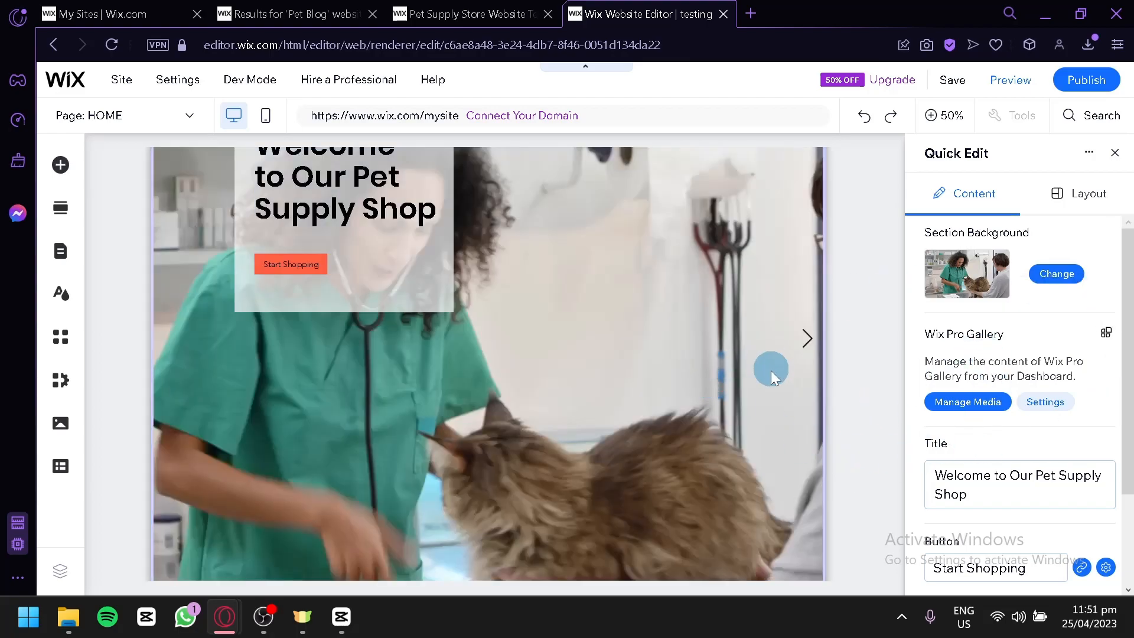
scroll(519, 428, down, 2)
scroll(519, 428, down, 2)
scroll(725, 306, up, 2)
click(960, 414)
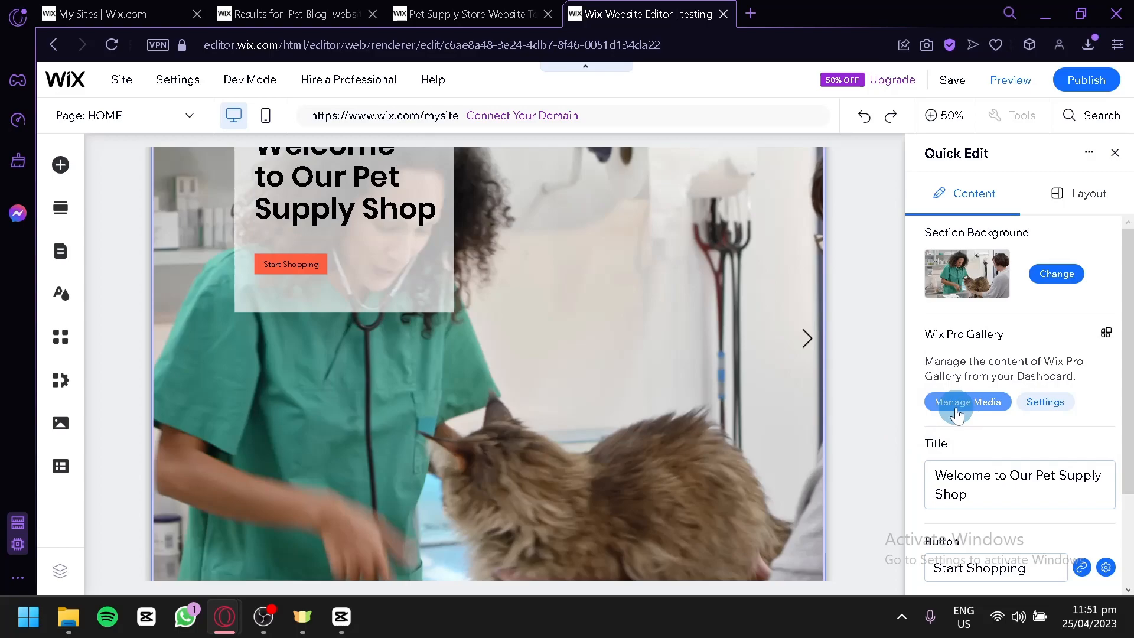
scroll(966, 399, down, 2)
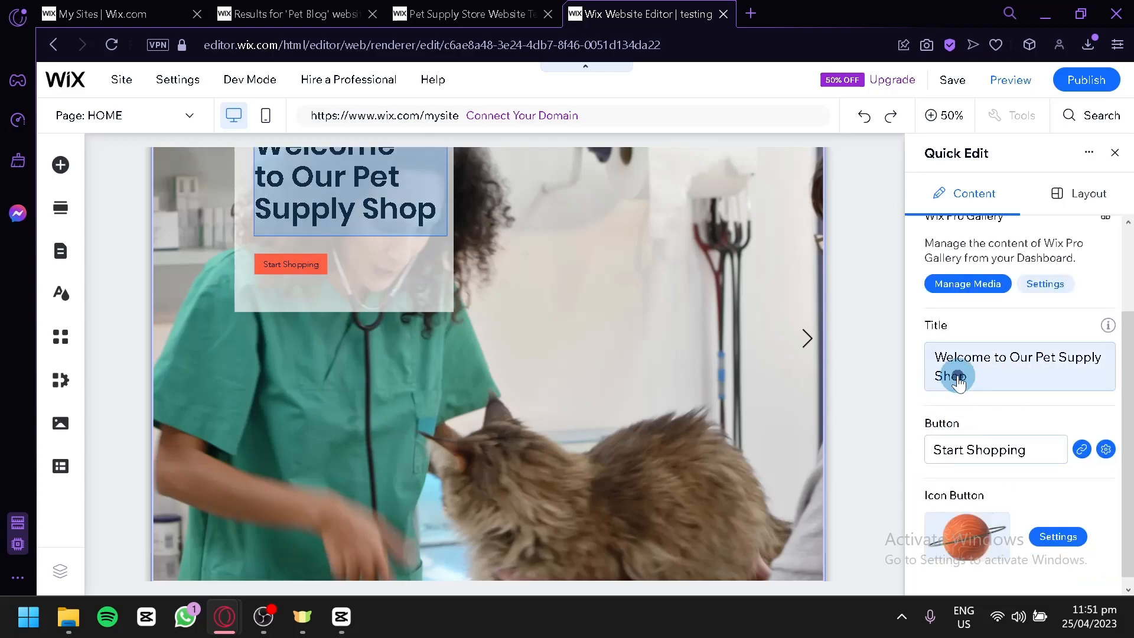
Step: Replace the welcome section's title text with "anything you want" and close Quick Edit
scroll(354, 249, up, 2)
click(945, 359)
drag(935, 391, 1026, 430)
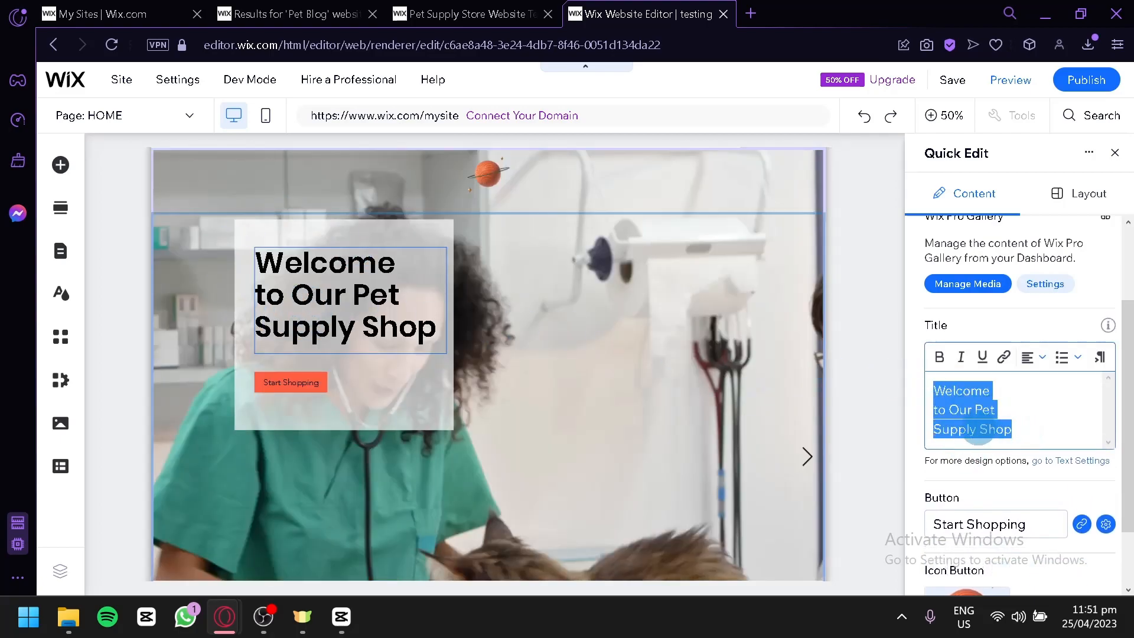
text(anything you want)
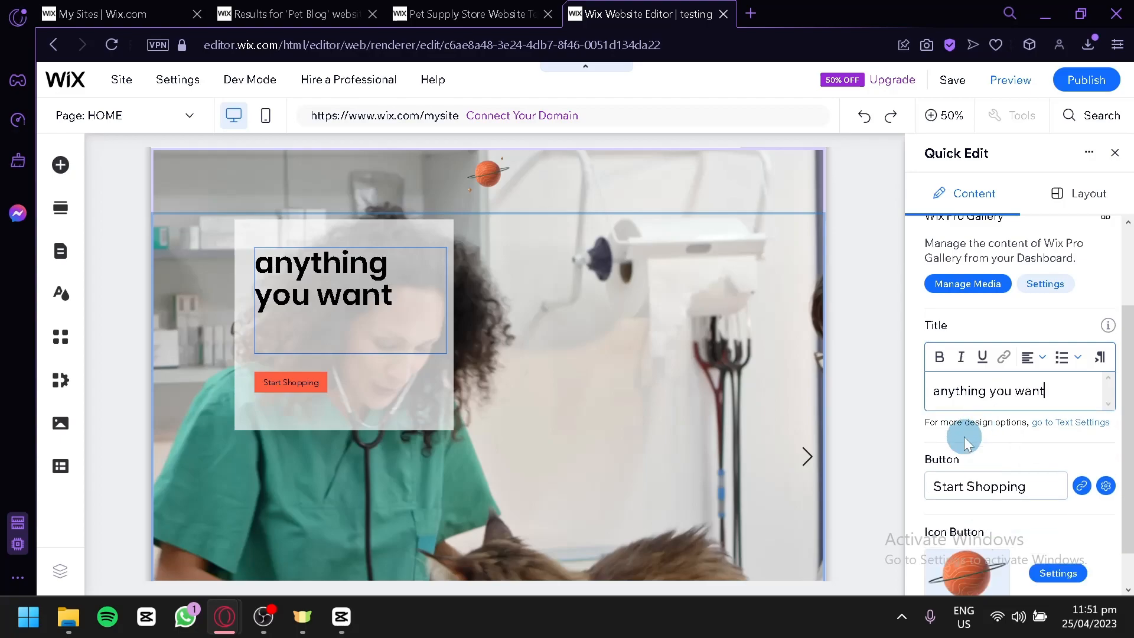
scroll(1004, 419, down, 1)
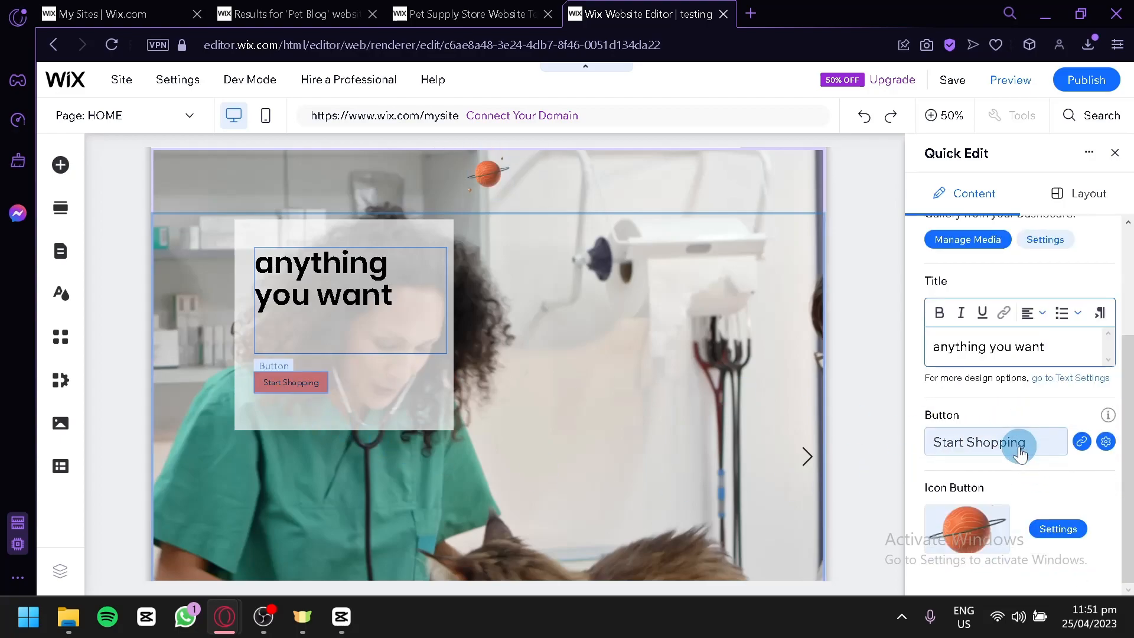
scroll(711, 430, down, 3)
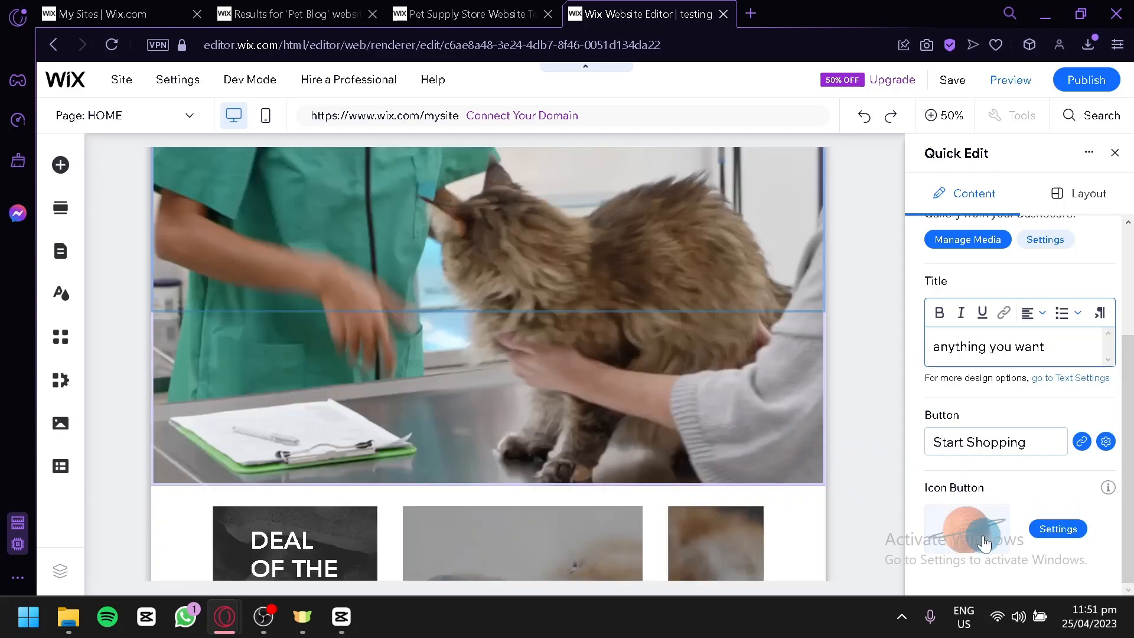
click(1116, 155)
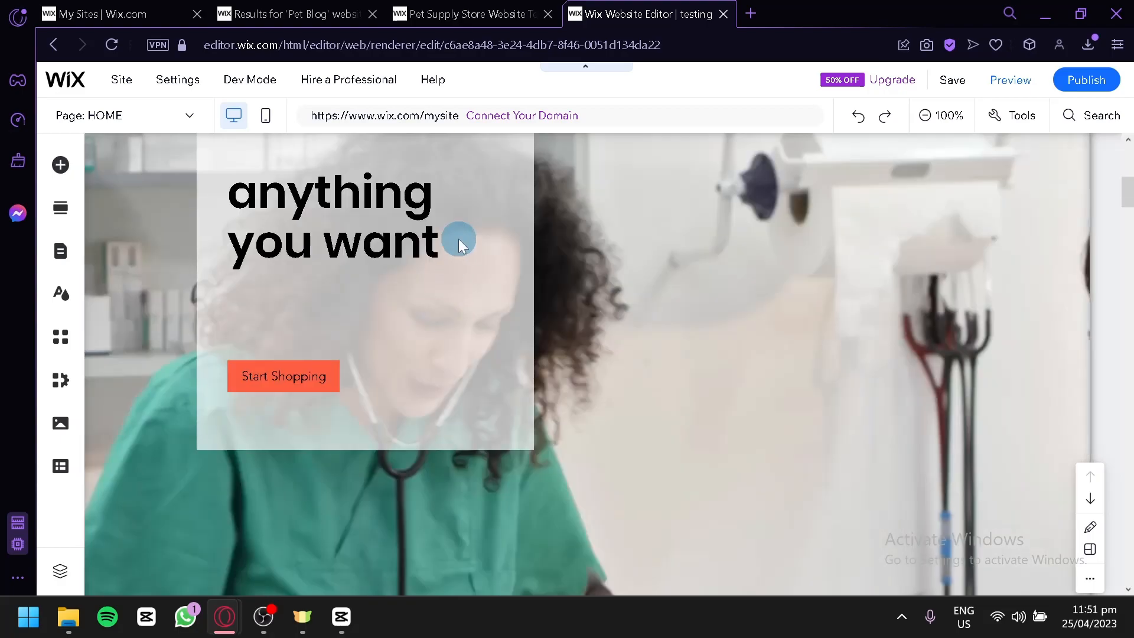
Step: Open Quick Edit for the home page section with the Deal of the Week, Dogs and Cats columns
scroll(462, 242, down, 5)
scroll(585, 321, down, 4)
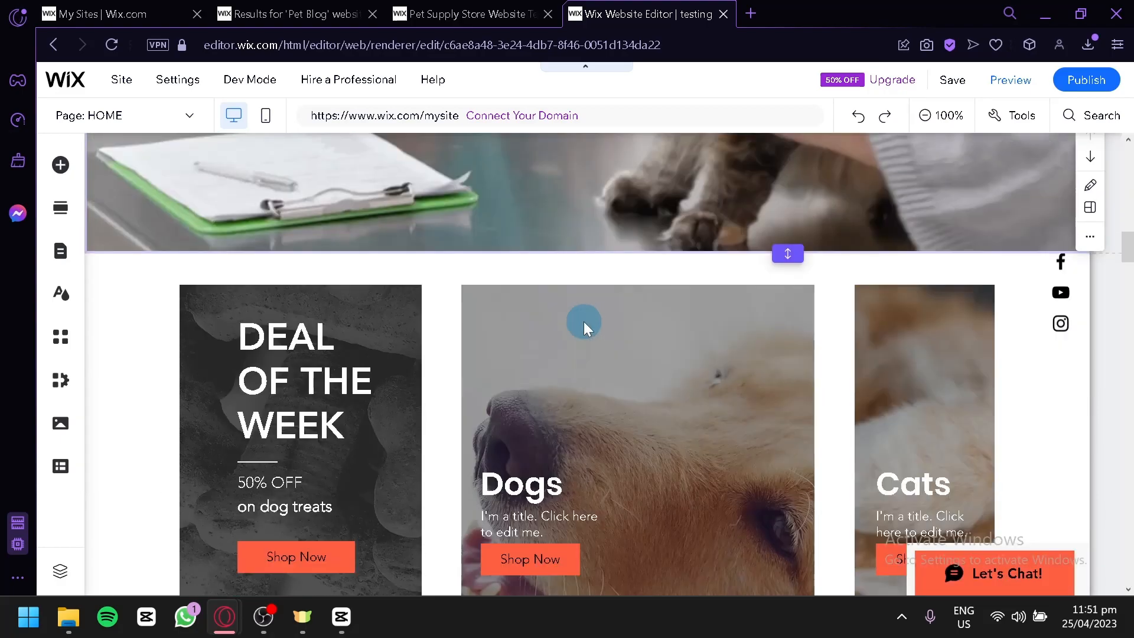
scroll(708, 357, down, 4)
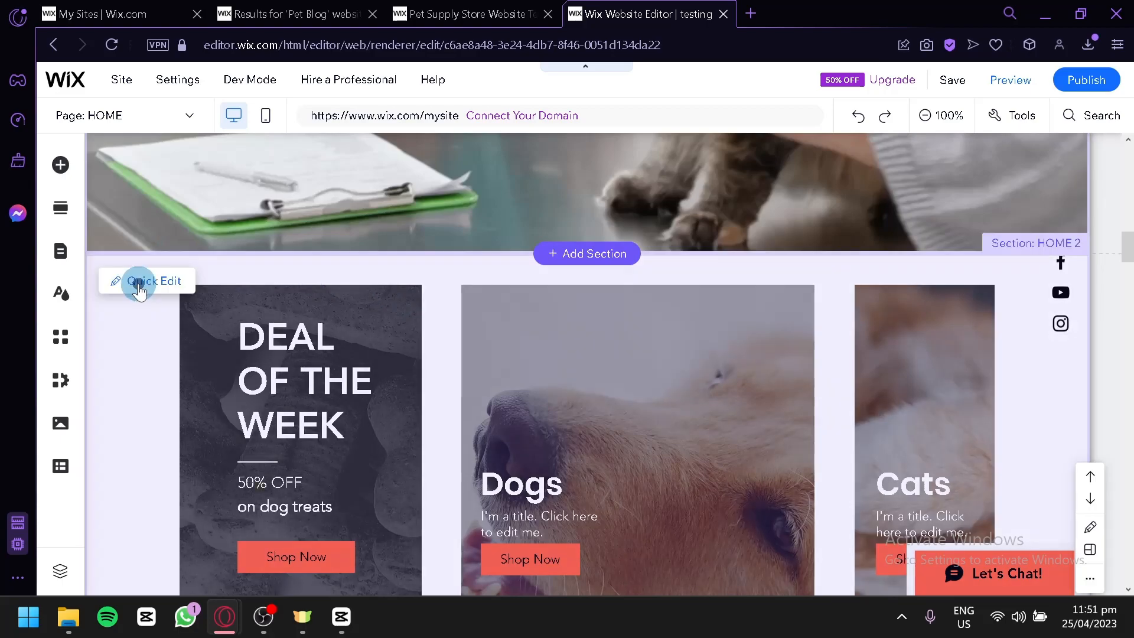
click(137, 283)
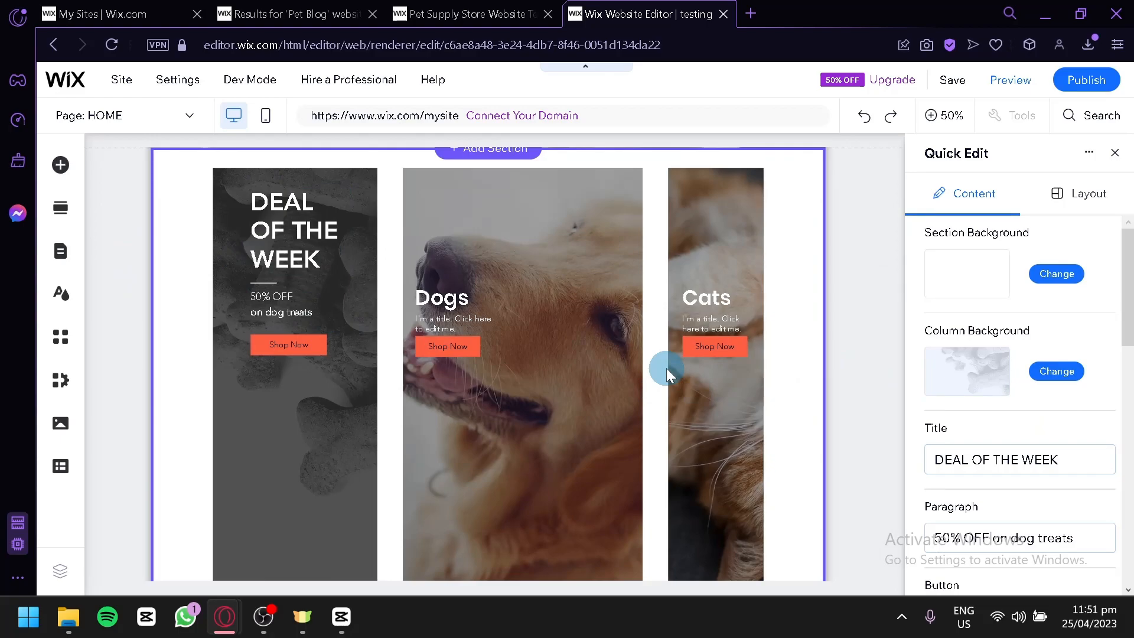
scroll(359, 294, up, 2)
scroll(392, 327, down, 2)
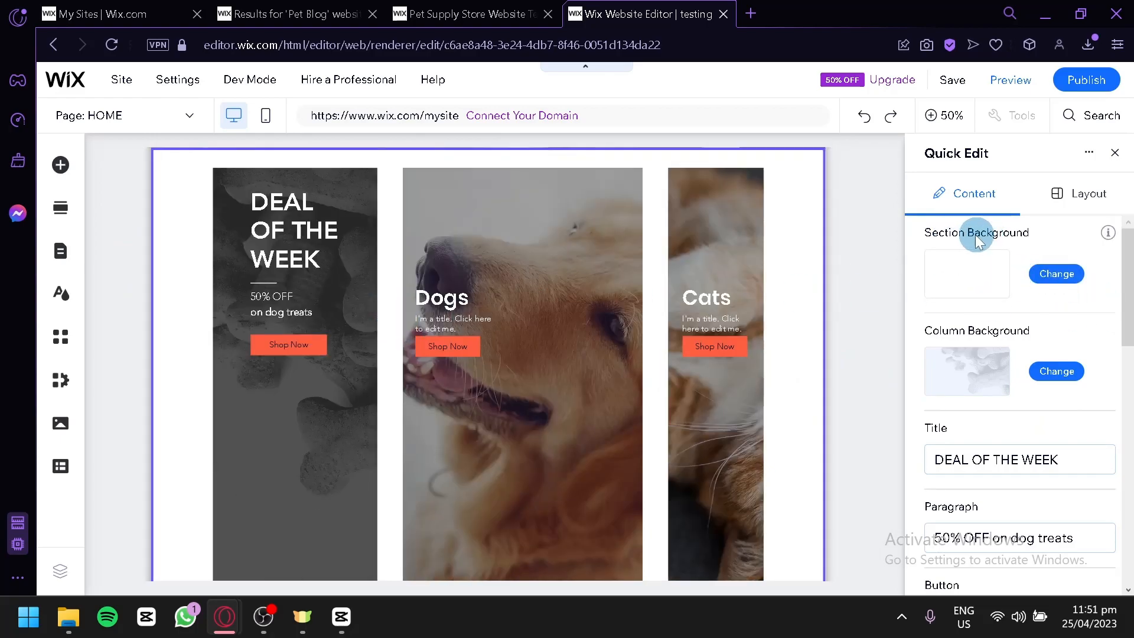
Step: Examine the background, title, paragraph and button entries for the Deal of the Week, Dogs and Cats columns
scroll(992, 361, down, 4)
scroll(958, 303, up, 2)
scroll(952, 398, down, 4)
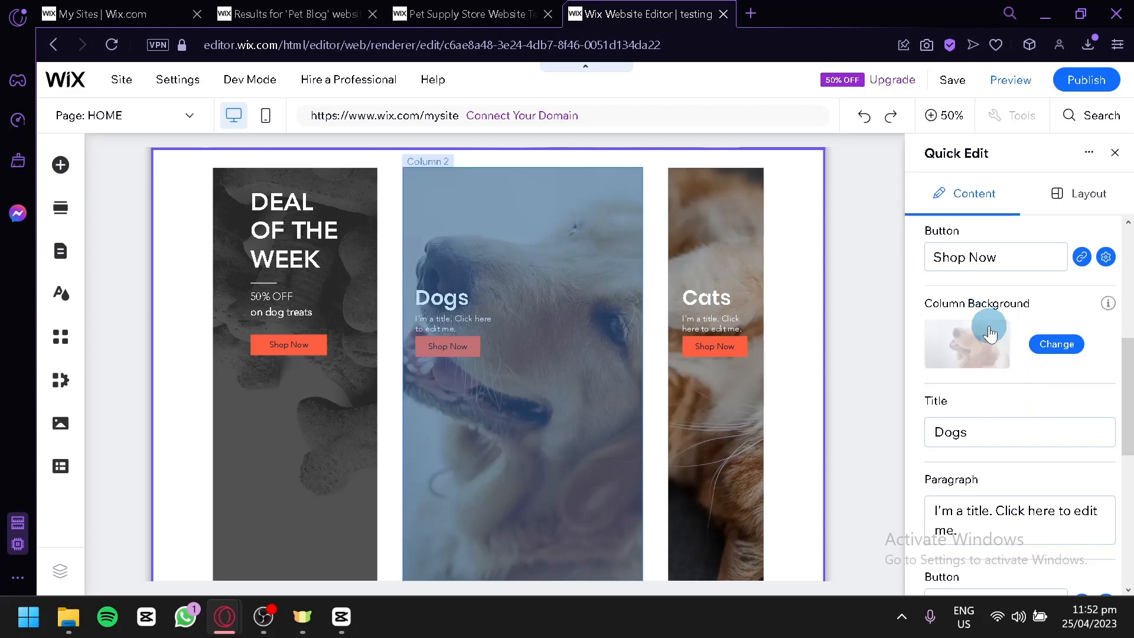
scroll(990, 334, down, 6)
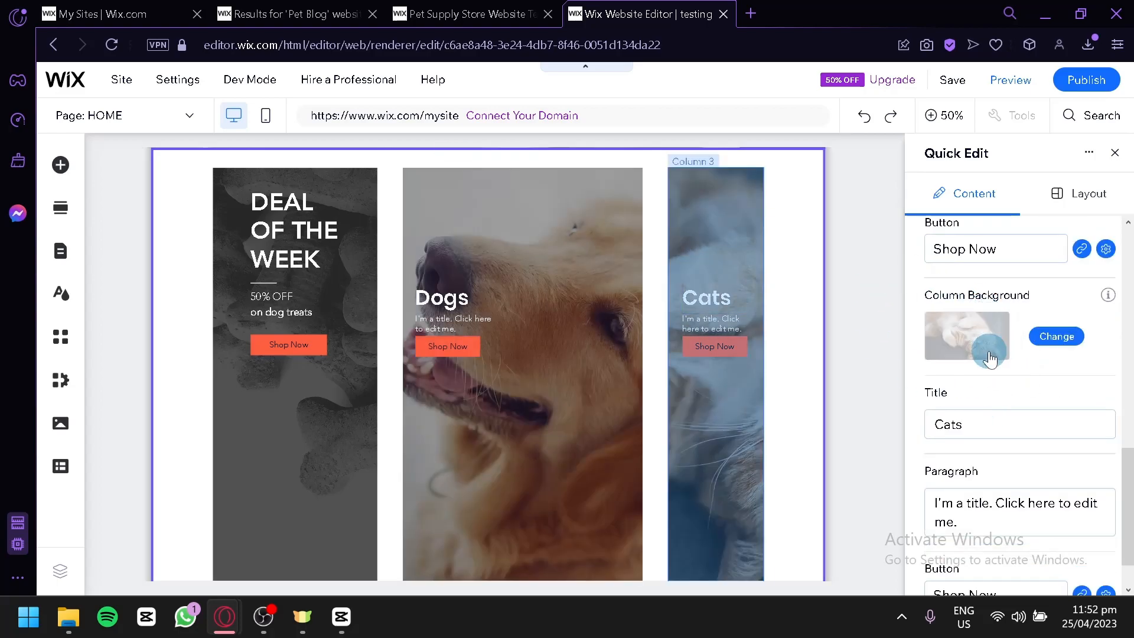
scroll(990, 357, down, 1)
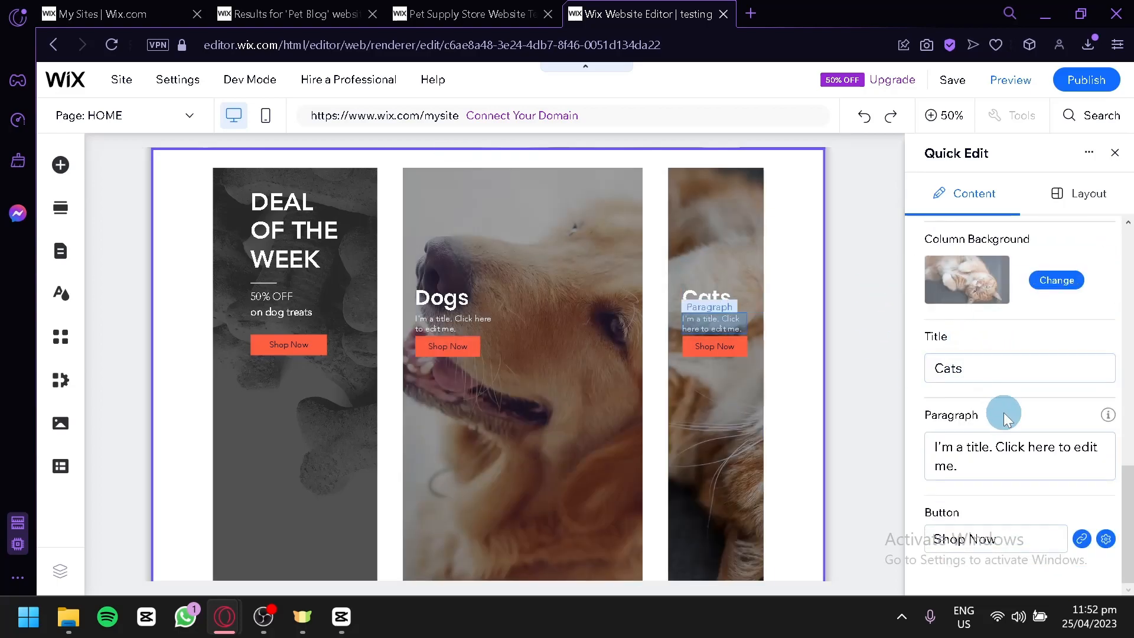
scroll(1004, 413, up, 7)
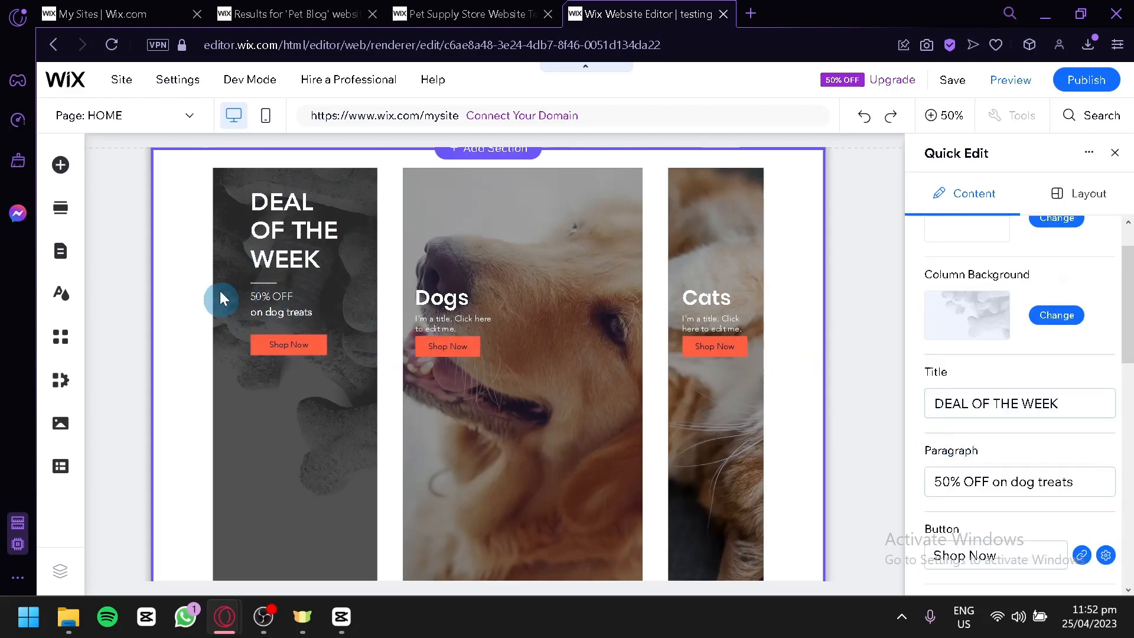
scroll(827, 355, up, 5)
scroll(830, 374, down, 5)
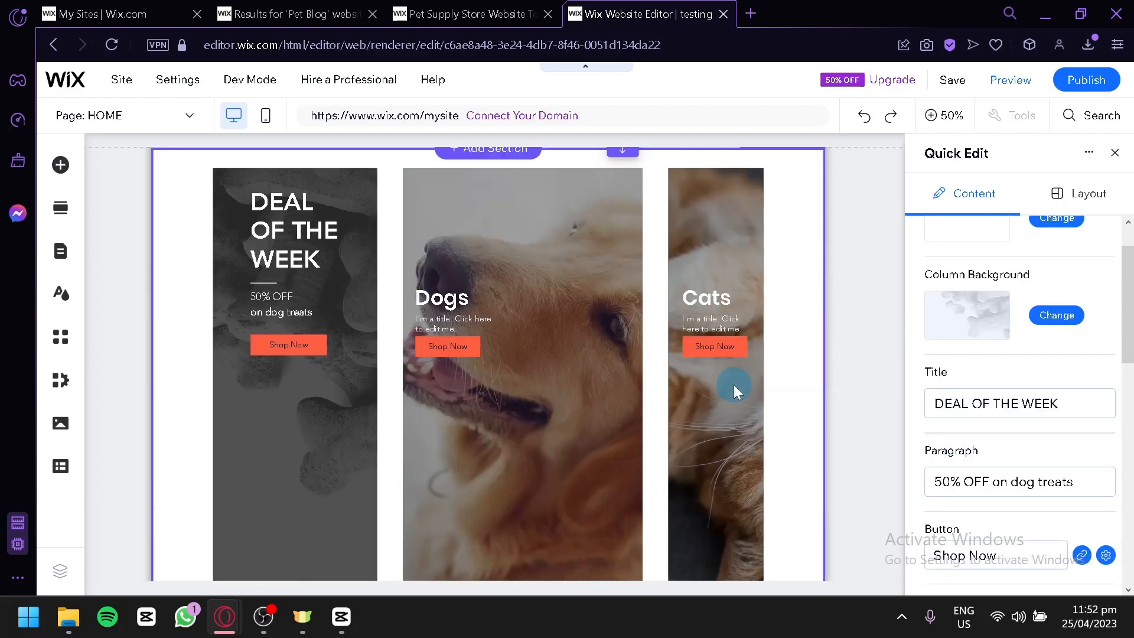
scroll(1118, 364, down, 4)
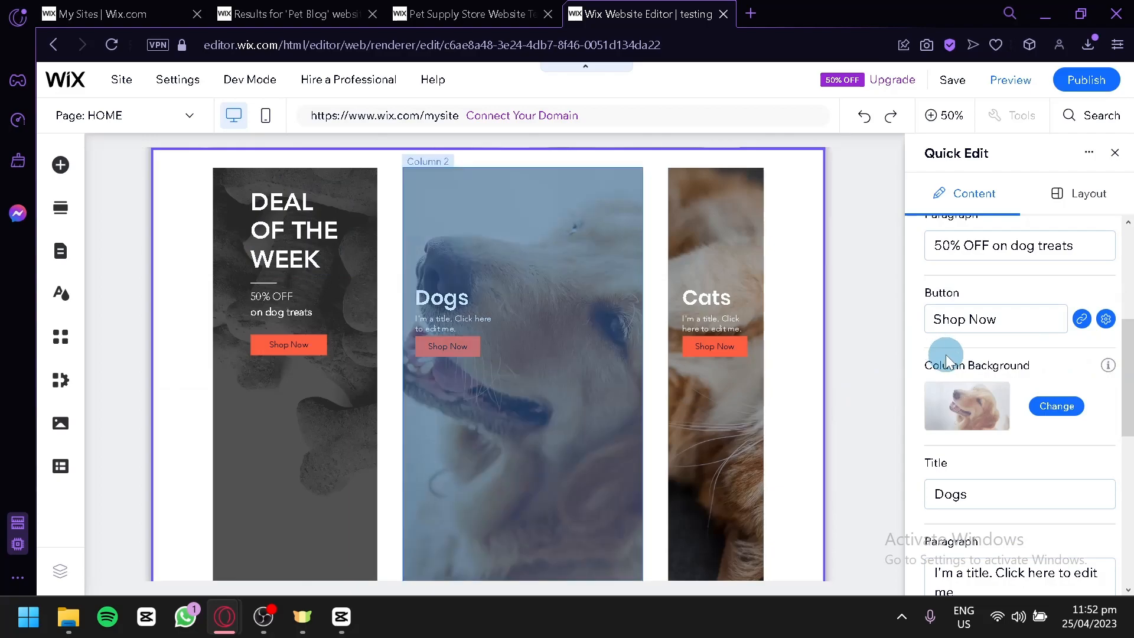
scroll(1021, 384, down, 4)
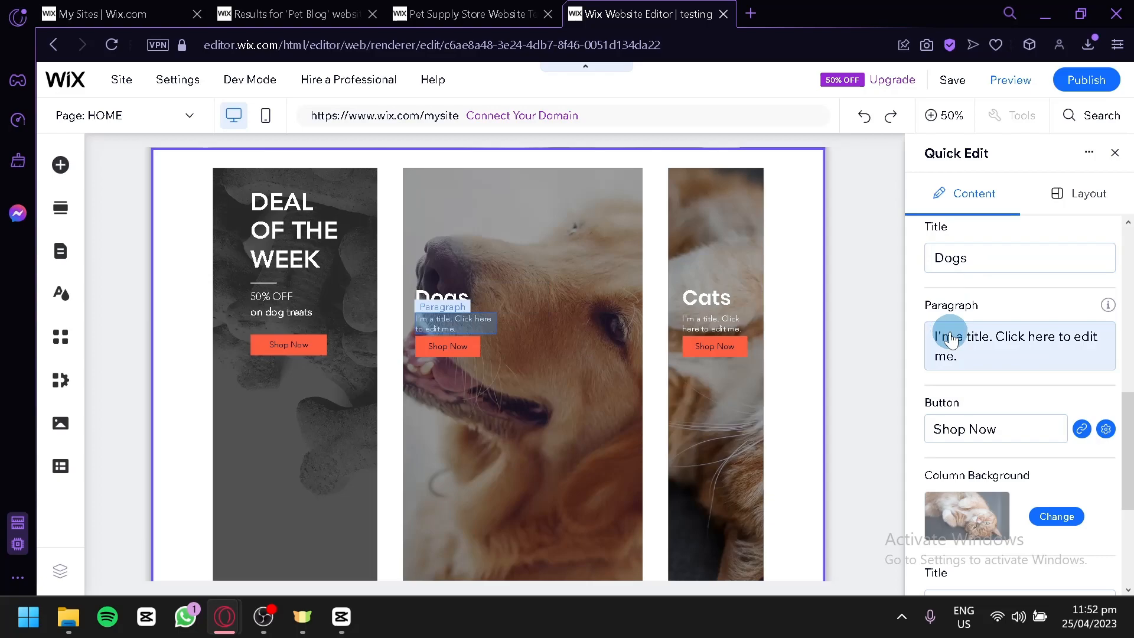
Step: Review the home page's Small Animals, Reptiles and Our Pets' Choice sections down to the footer, and close Quick Edit
scroll(719, 267, down, 5)
scroll(716, 258, down, 3)
scroll(712, 240, up, 5)
scroll(395, 286, down, 7)
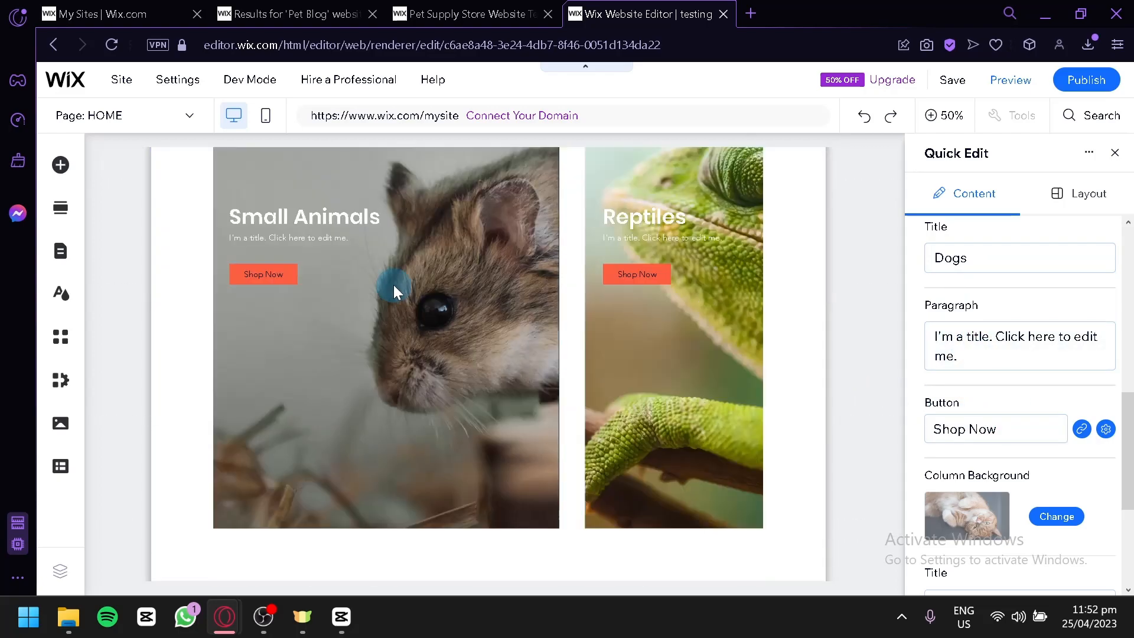
scroll(394, 285, down, 5)
scroll(393, 284, up, 5)
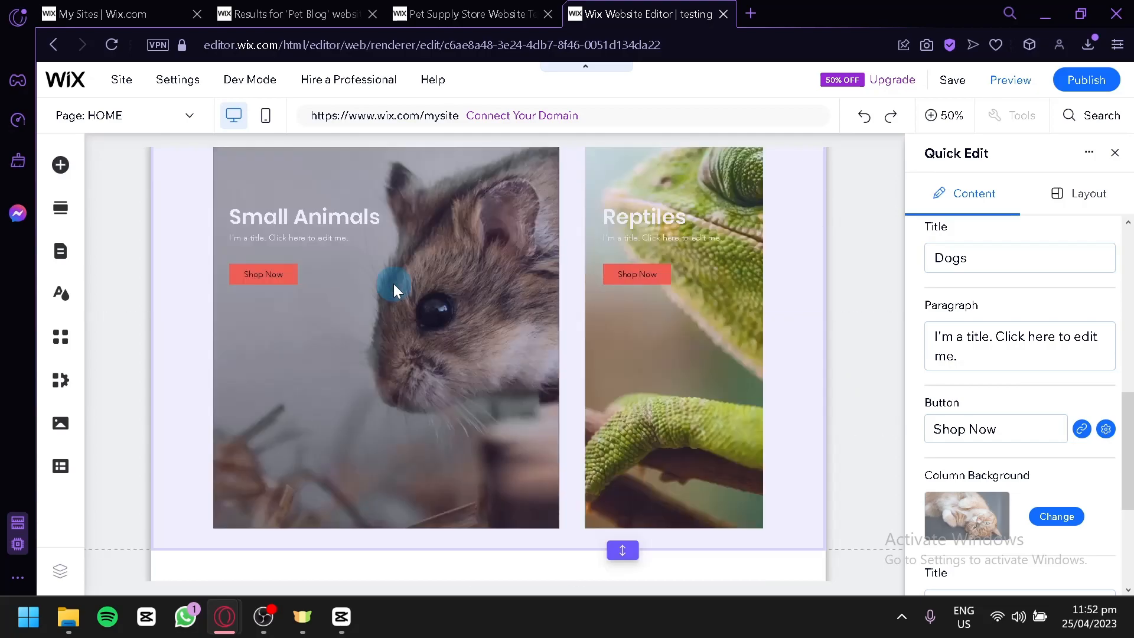
scroll(958, 483, down, 2)
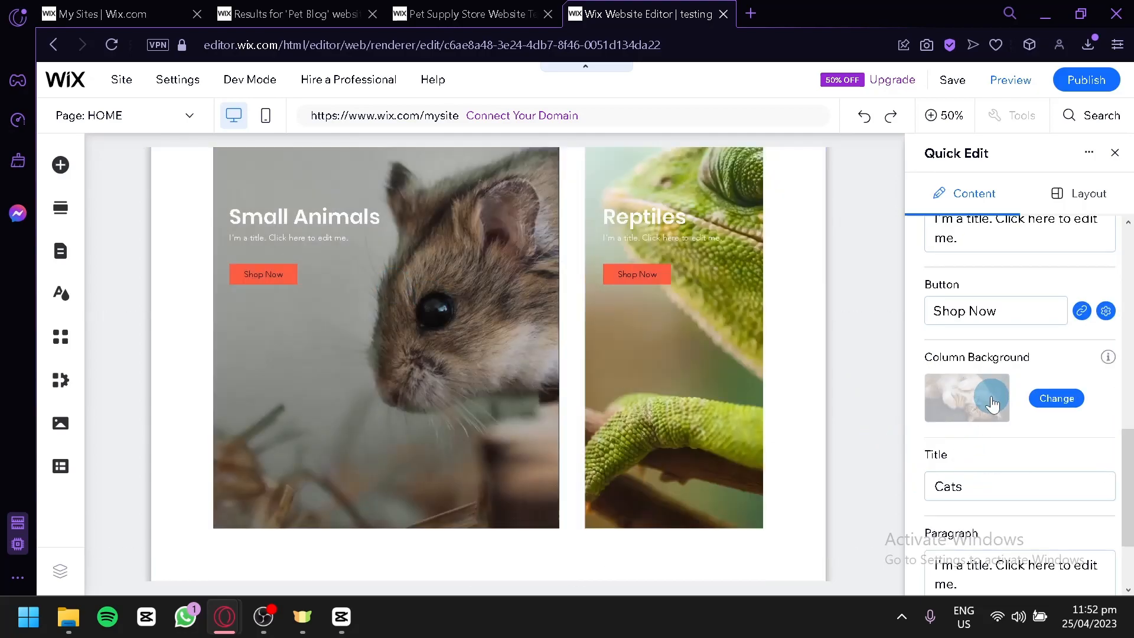
click(1048, 404)
scroll(254, 342, down, 5)
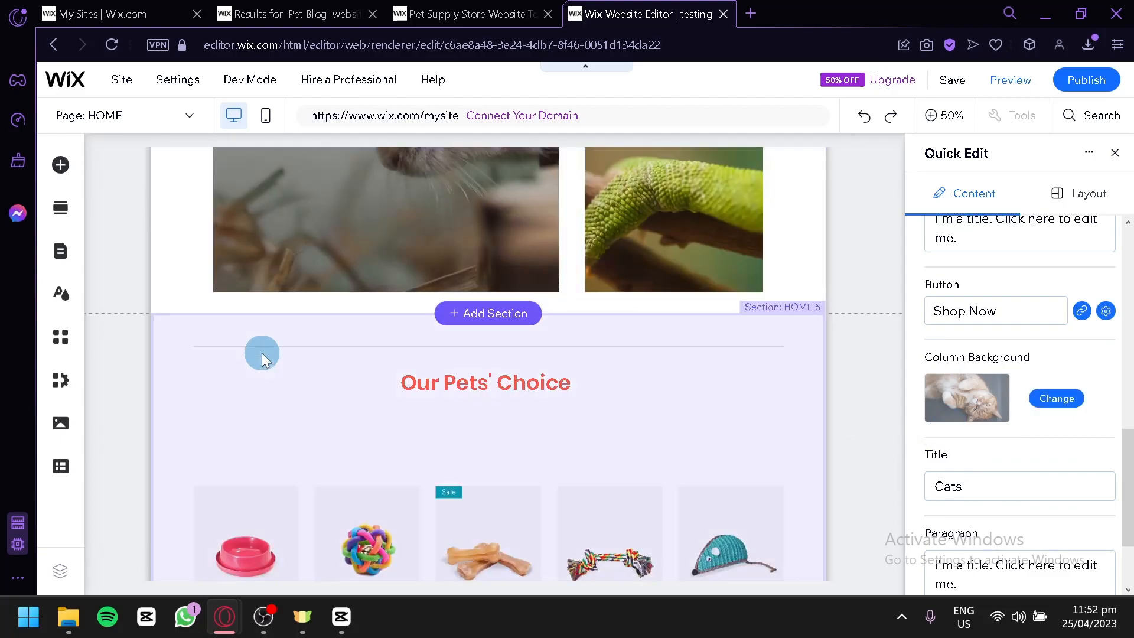
scroll(352, 308, up, 4)
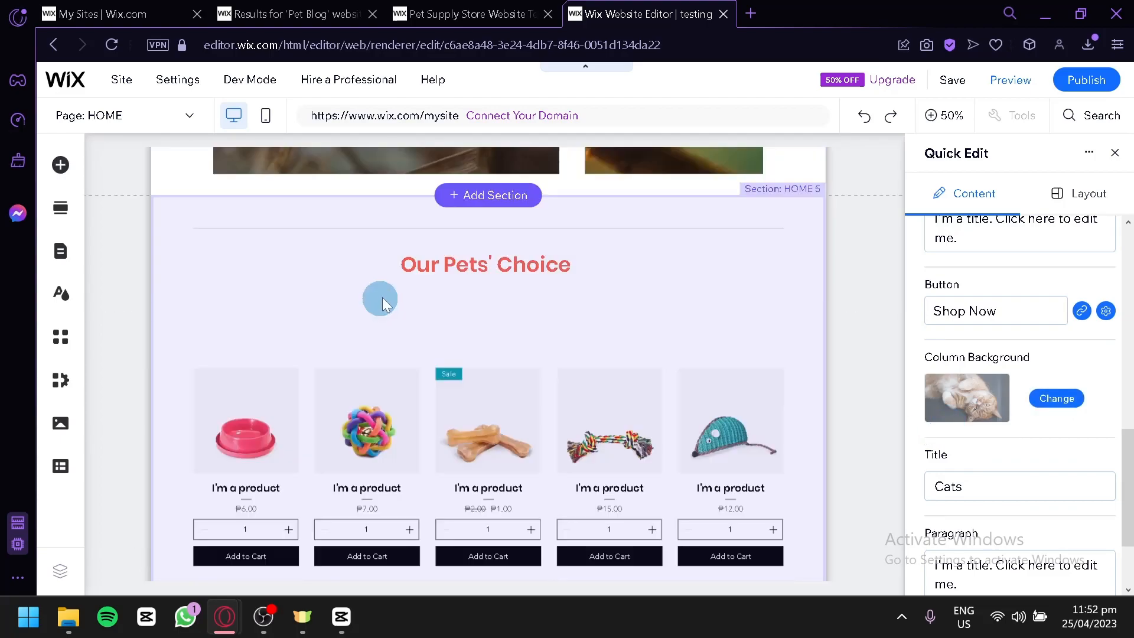
scroll(548, 322, down, 10)
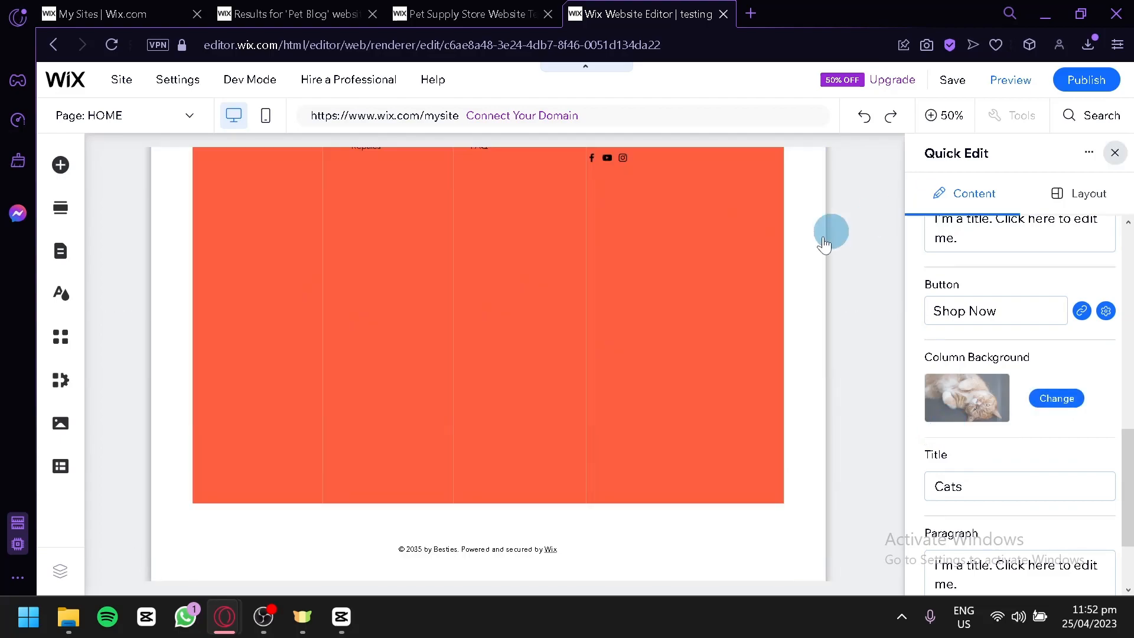
click(717, 410)
scroll(726, 406, up, 15)
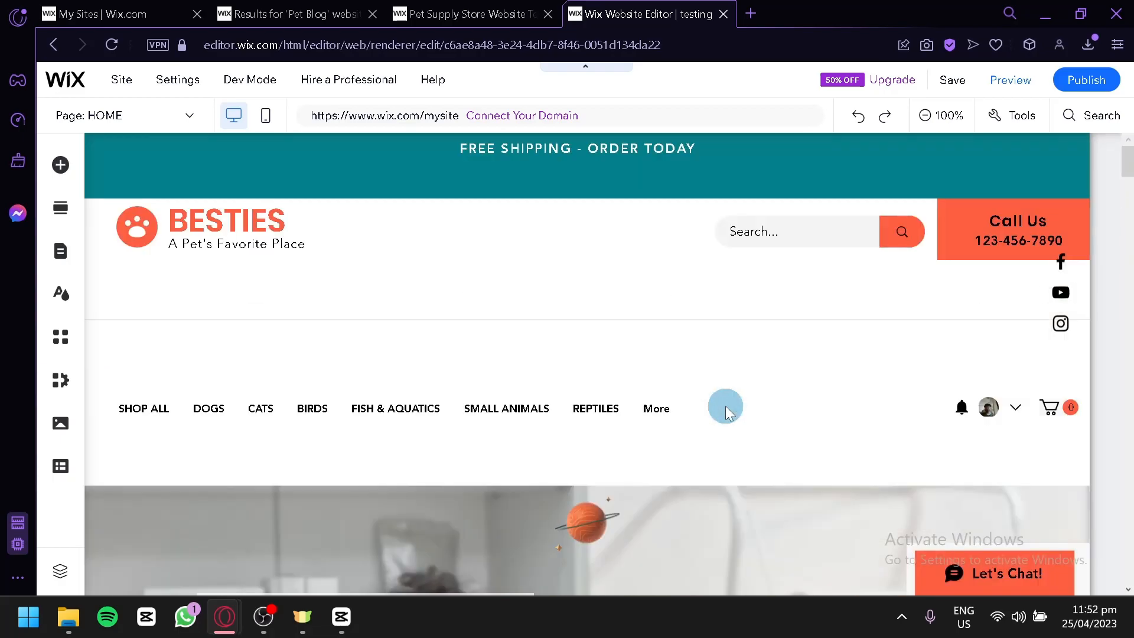
Step: Open the site's page list and switch the editor from the home page to the CATS page
click(61, 260)
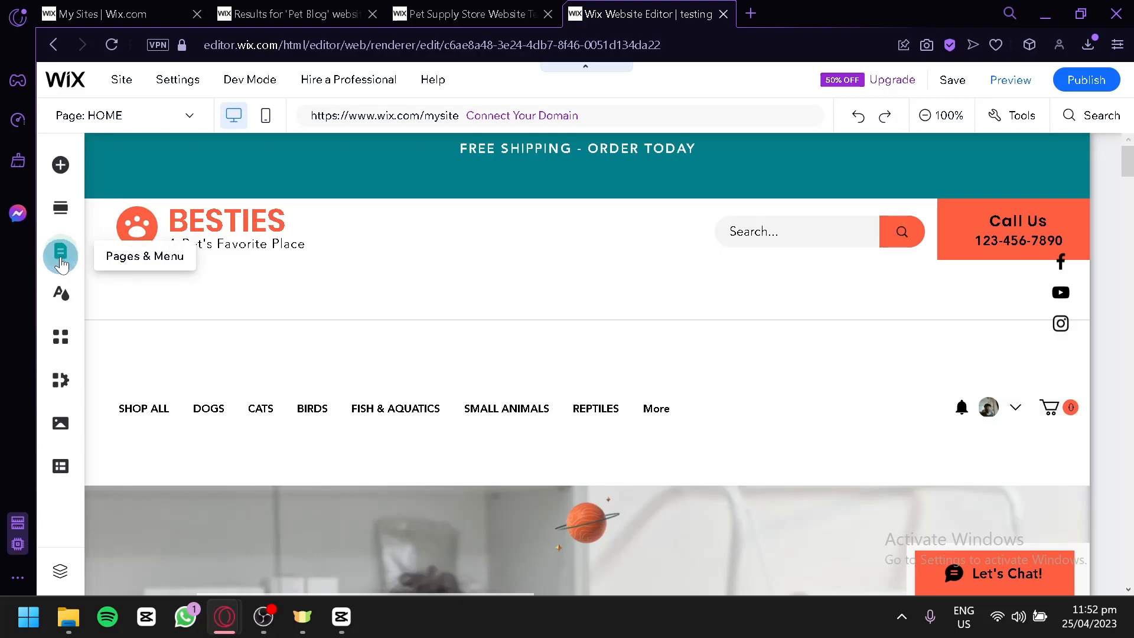
click(61, 264)
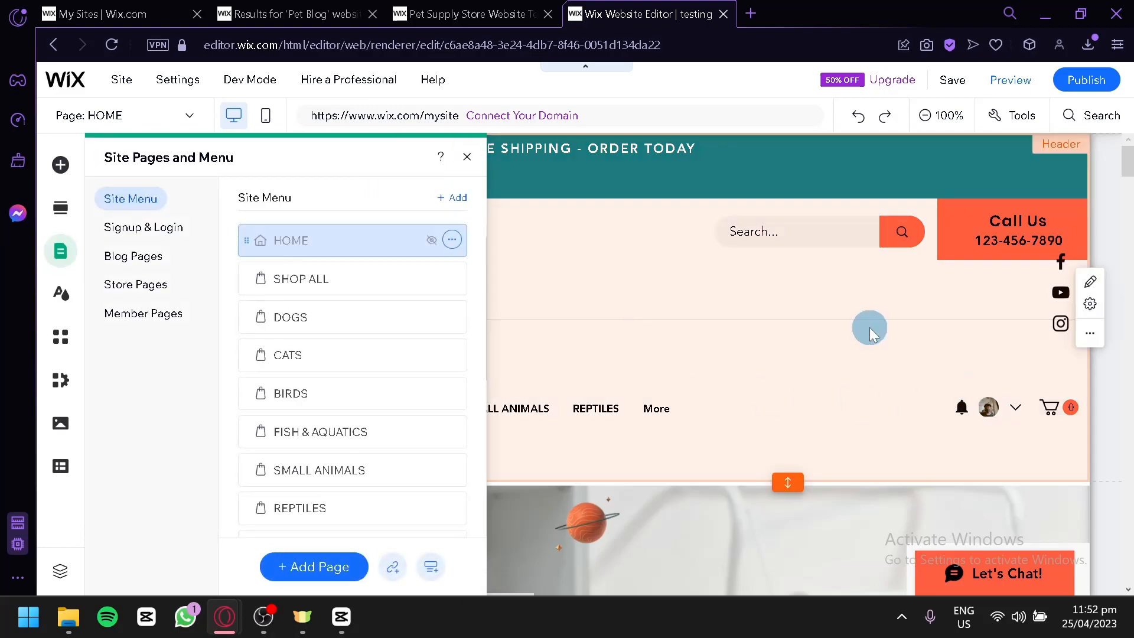
click(361, 313)
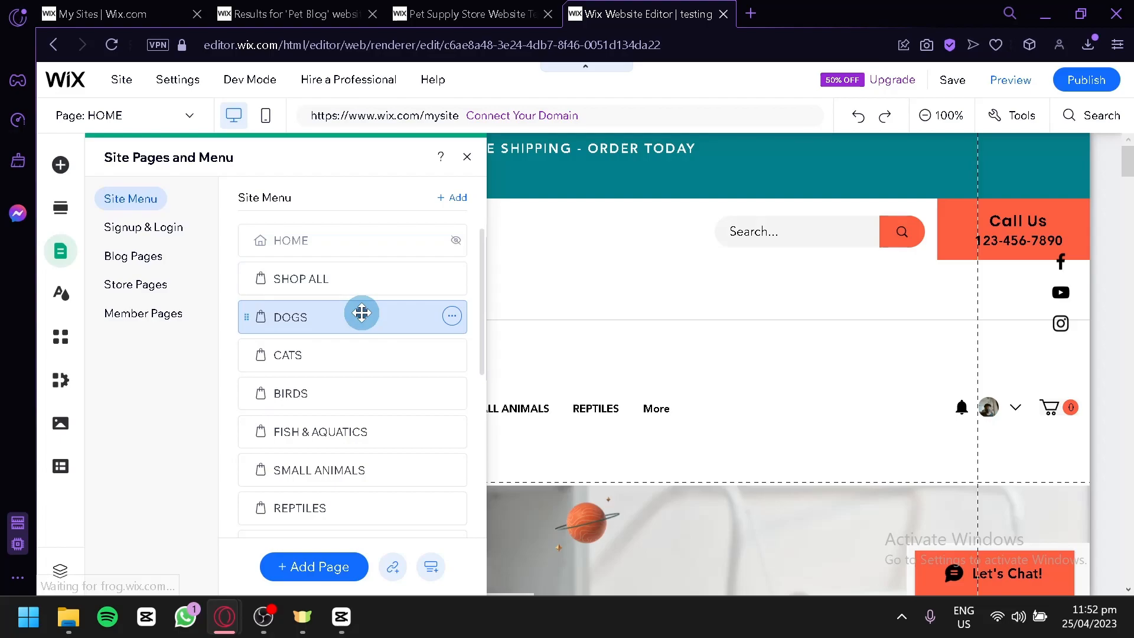
double_click(361, 312)
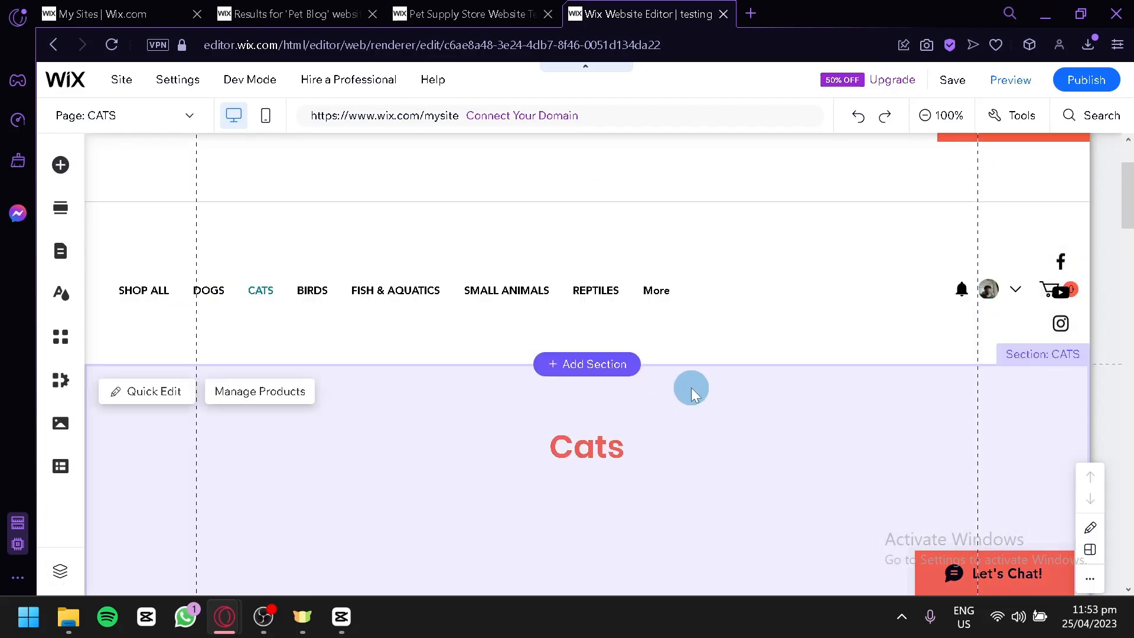
Step: Examine the Cats page's heading, category and price filters, and product grid
scroll(650, 354, down, 4)
scroll(567, 303, up, 2)
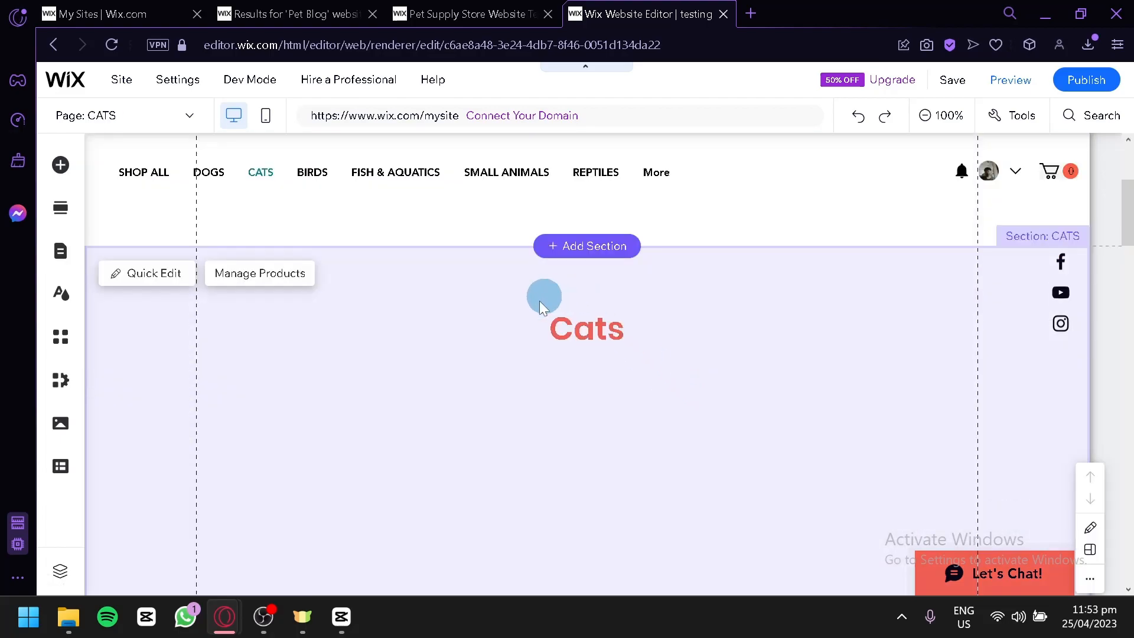
scroll(546, 302, down, 2)
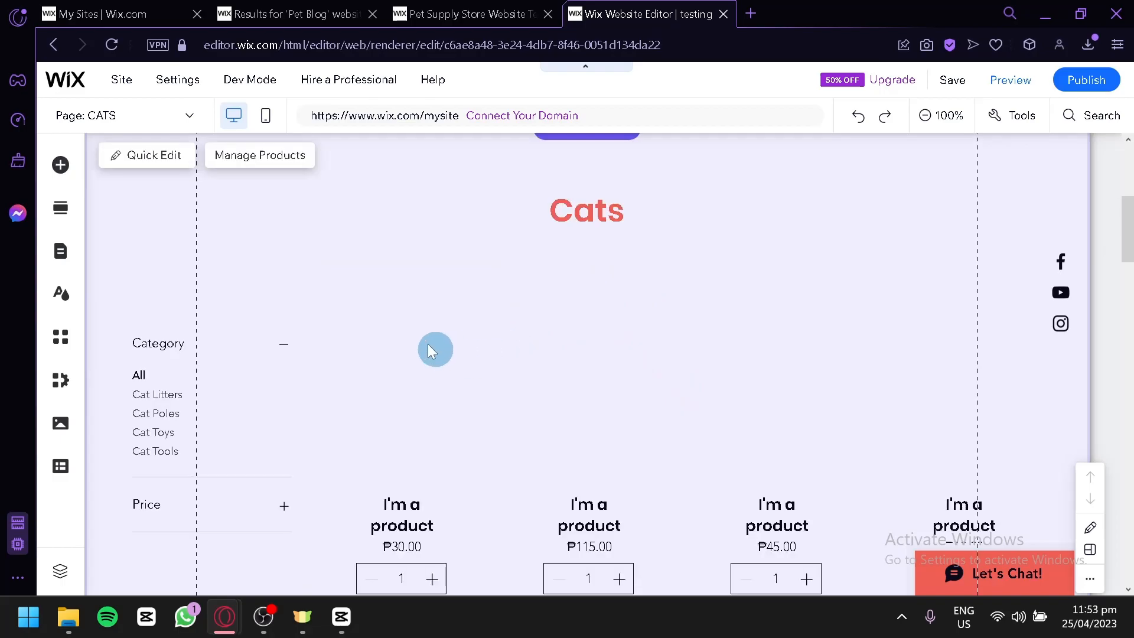
scroll(413, 343, down, 2)
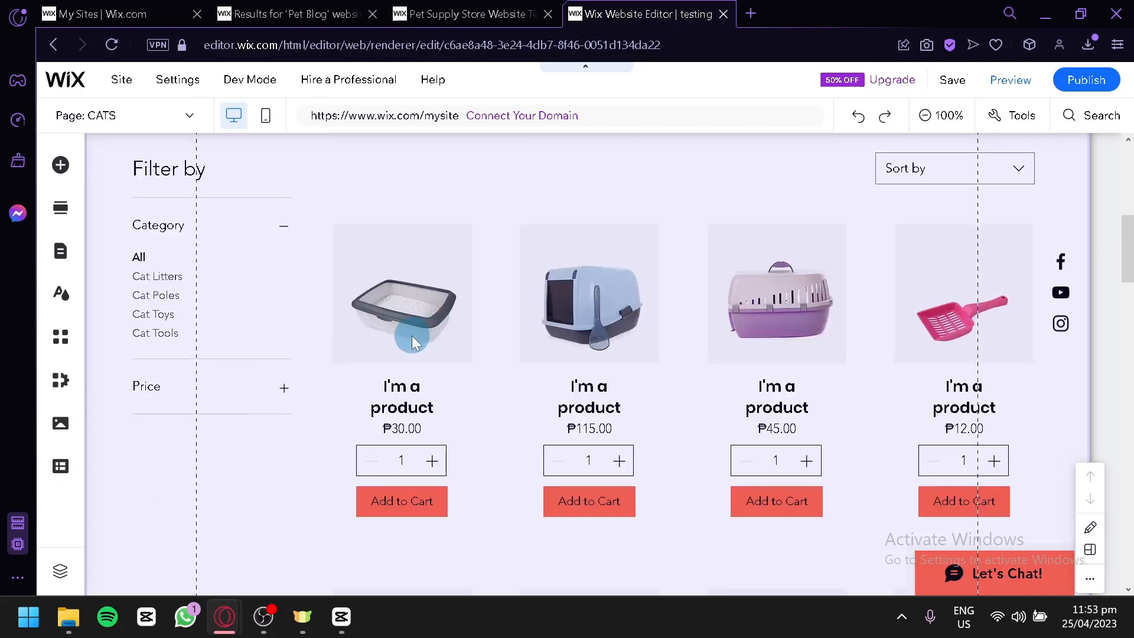
scroll(537, 329, down, 4)
scroll(537, 329, up, 4)
scroll(584, 293, down, 6)
scroll(585, 292, up, 15)
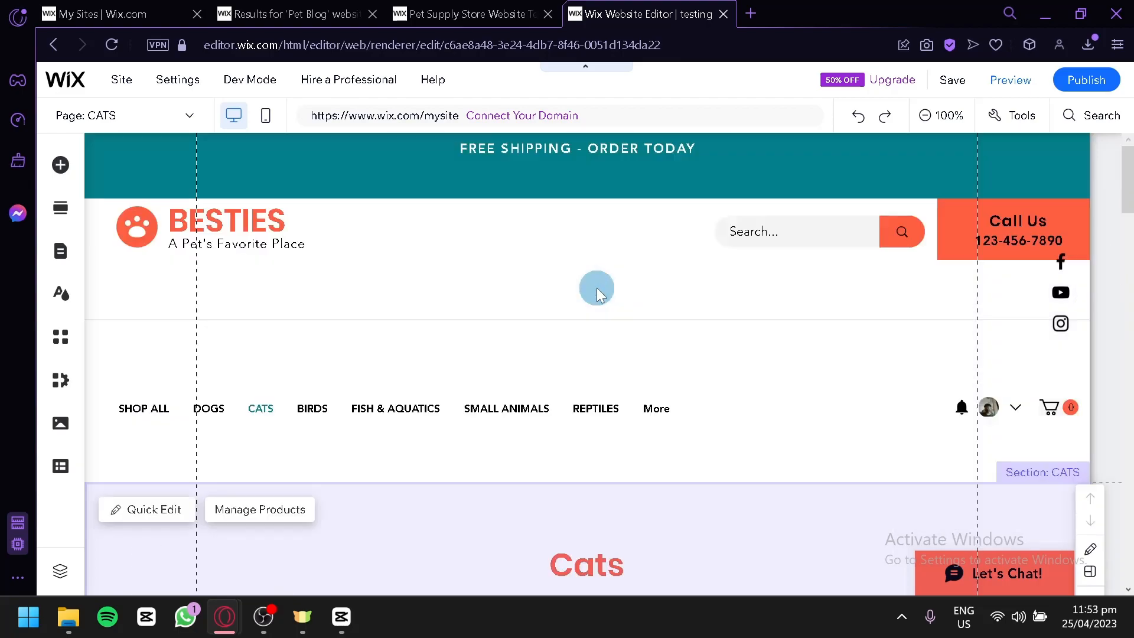
scroll(544, 464, down, 2)
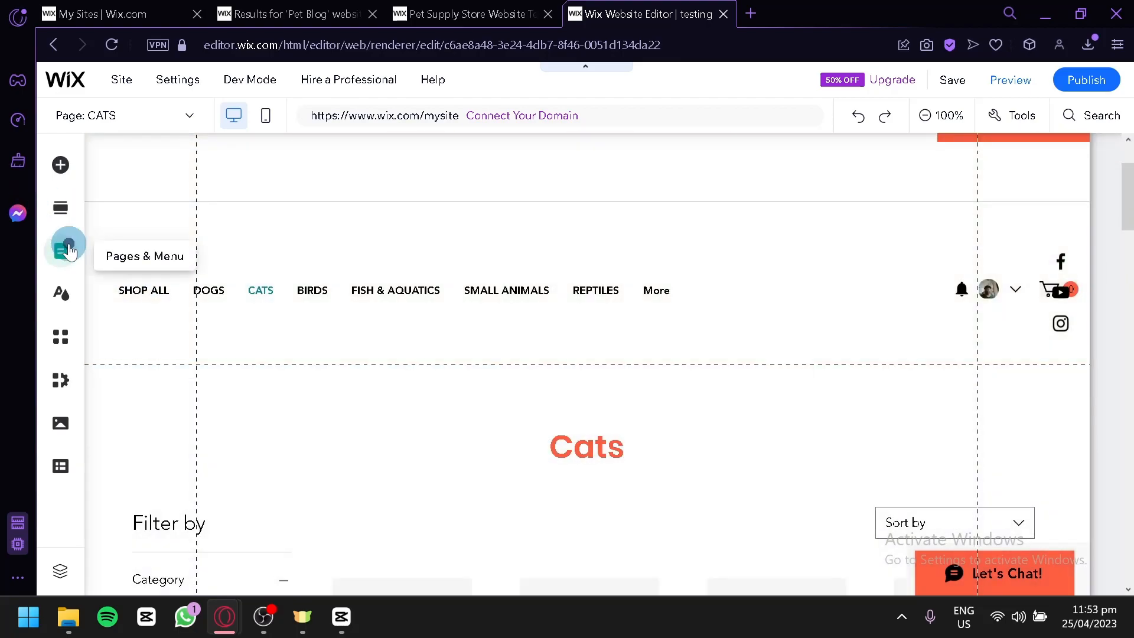
Step: View the site's store pages list, close it and return to the Cats page's products
click(69, 251)
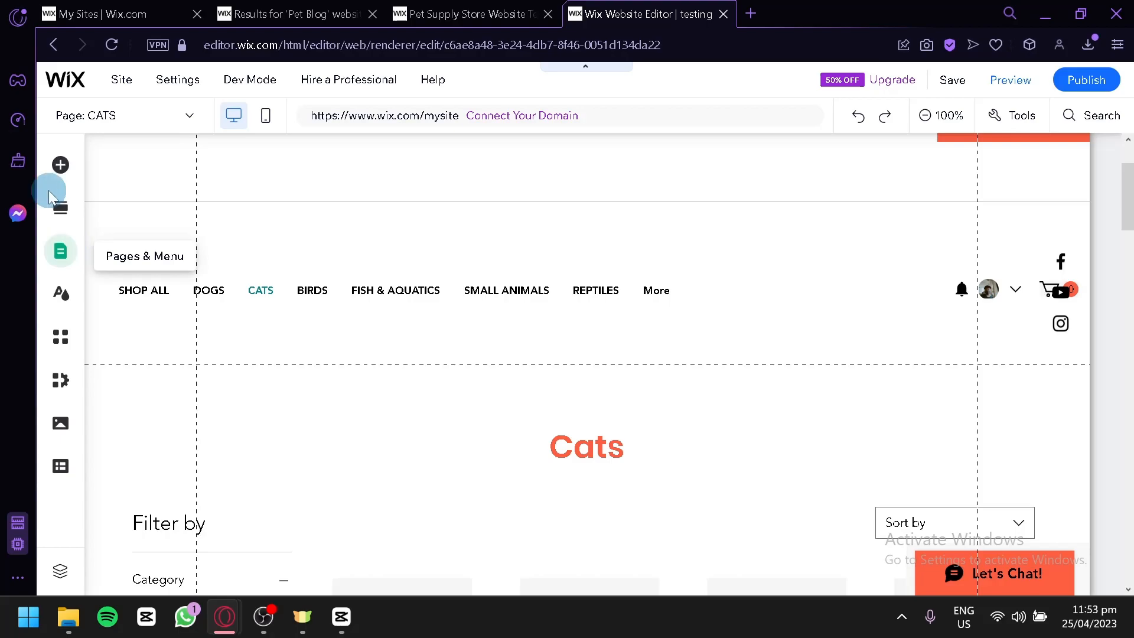
scroll(384, 319, down, 2)
scroll(423, 278, up, 2)
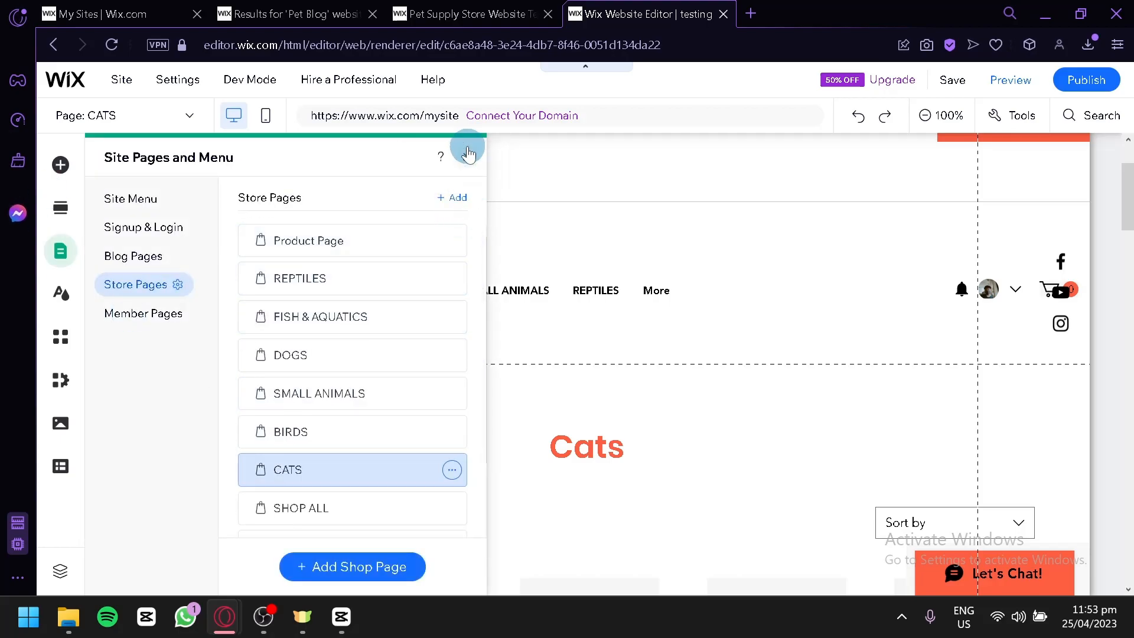
click(470, 158)
scroll(712, 400, down, 4)
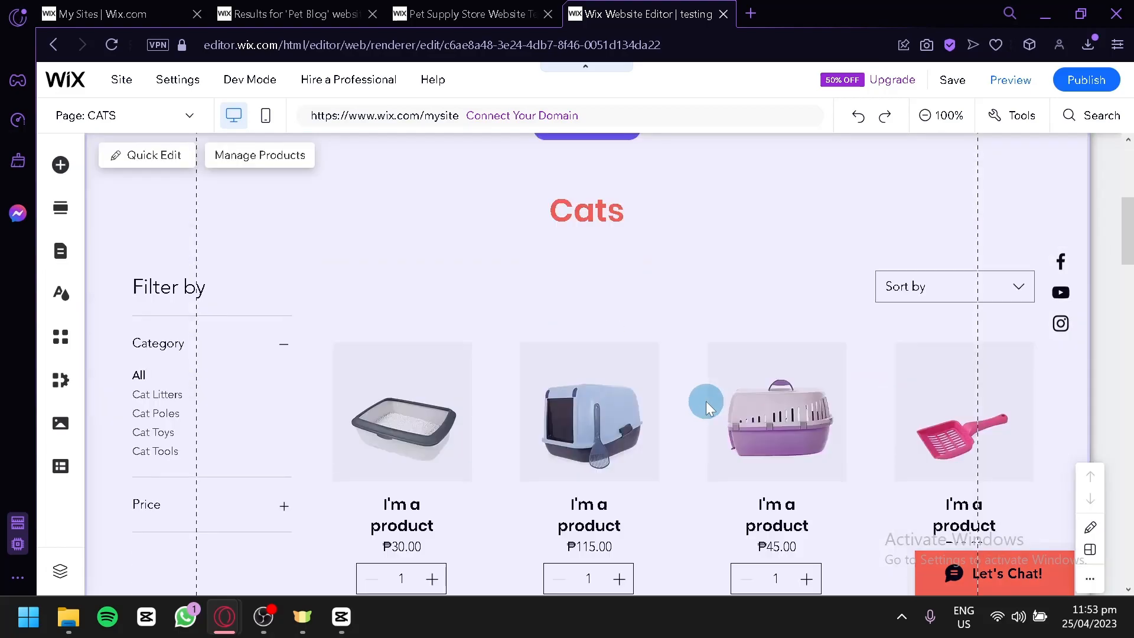
Step: Switch the editor to the mobile version of the Cats page and review its header, heading and product grid
scroll(709, 407, down, 6)
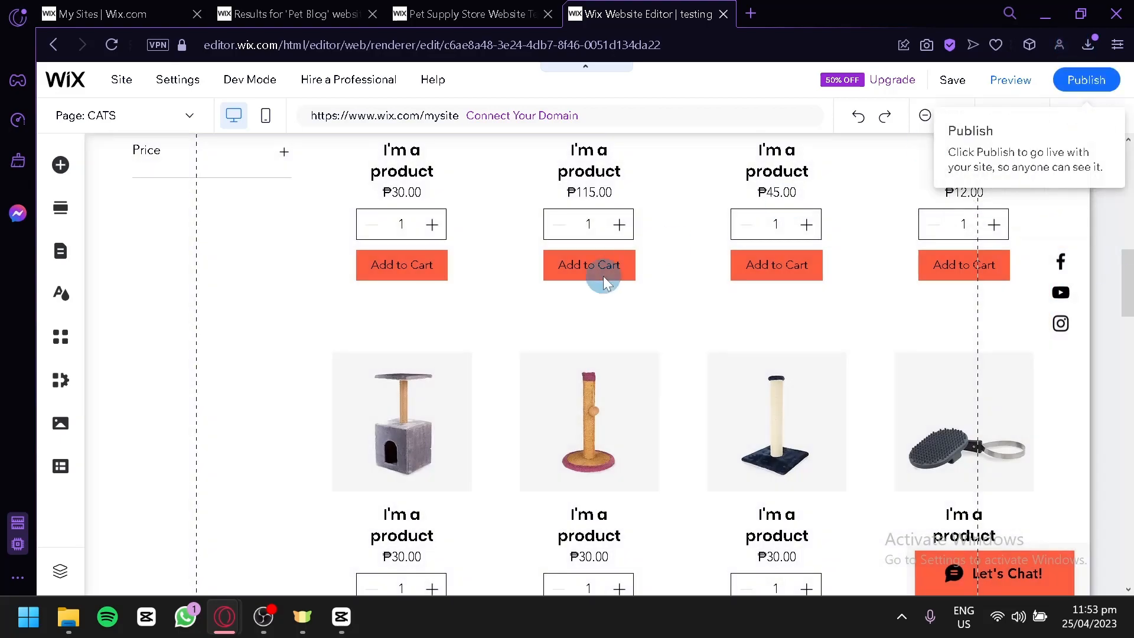
scroll(600, 272, up, 10)
click(612, 341)
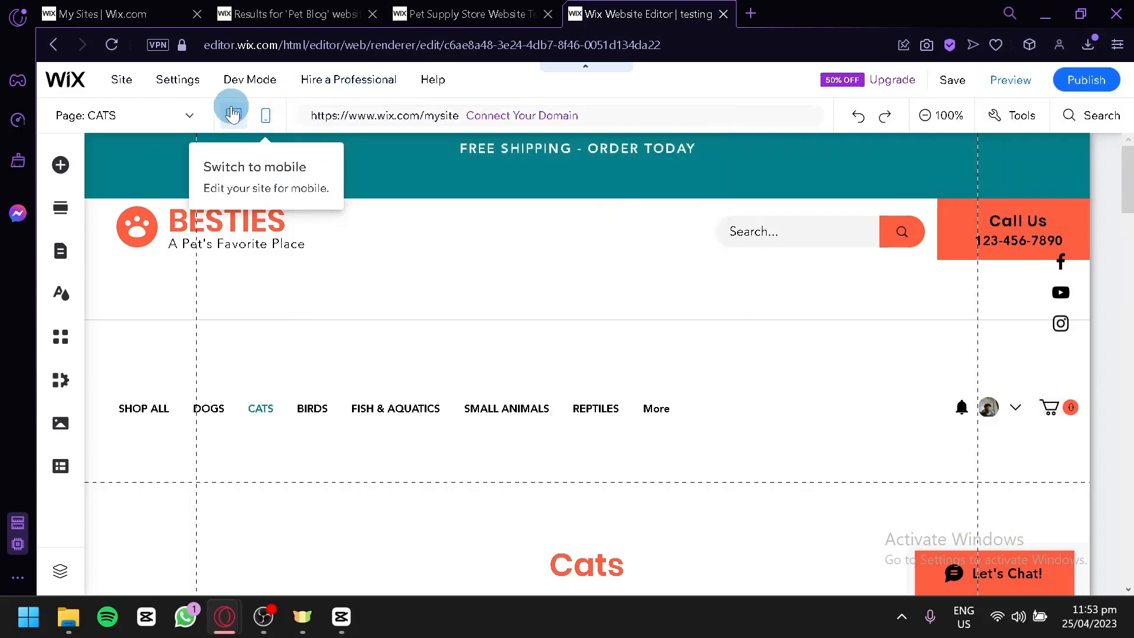
click(267, 121)
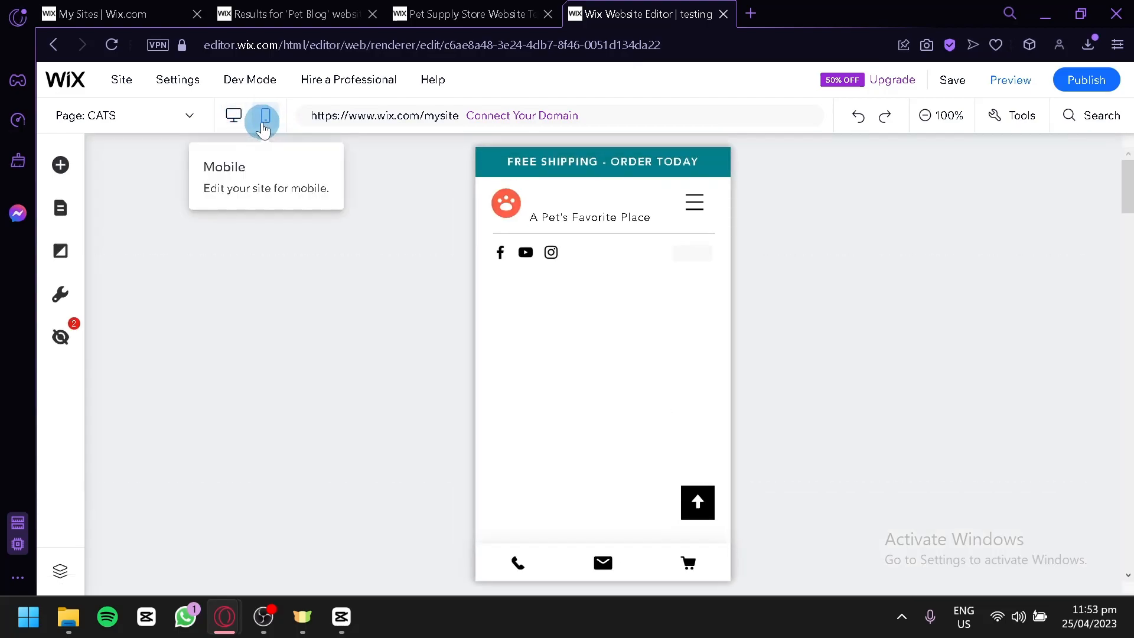
scroll(611, 287, down, 2)
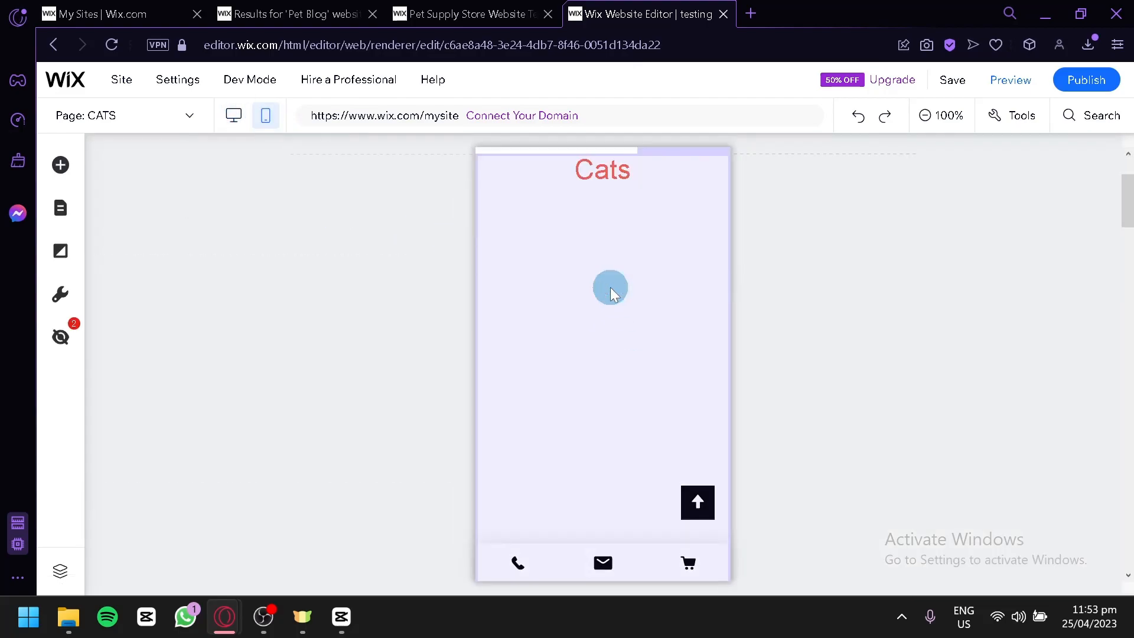
scroll(611, 287, down, 5)
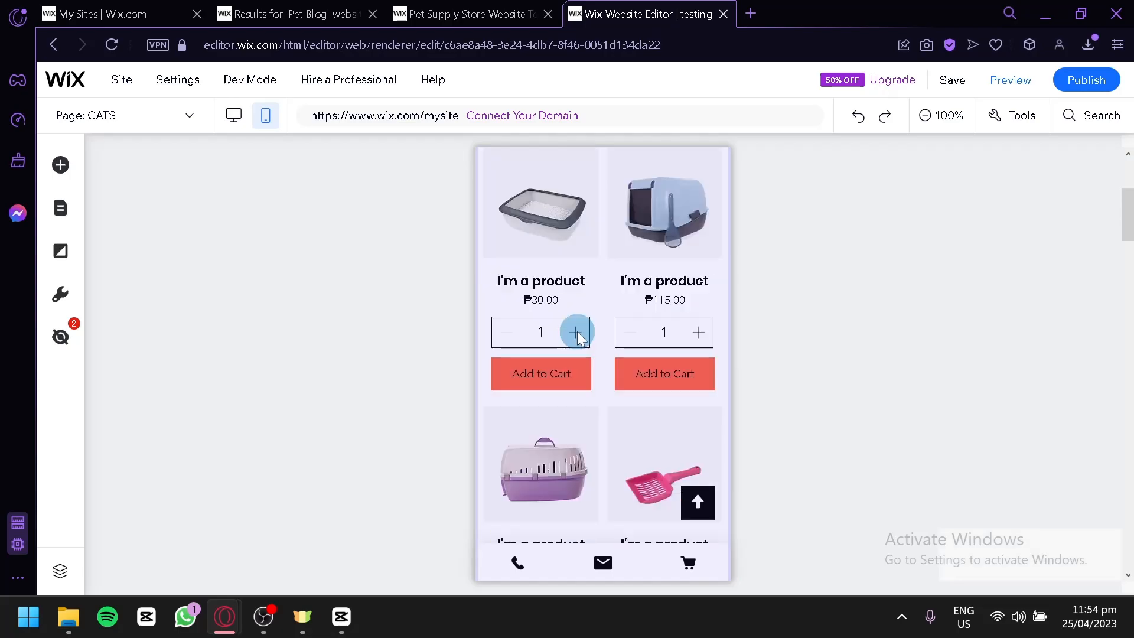
scroll(575, 335, up, 5)
click(534, 239)
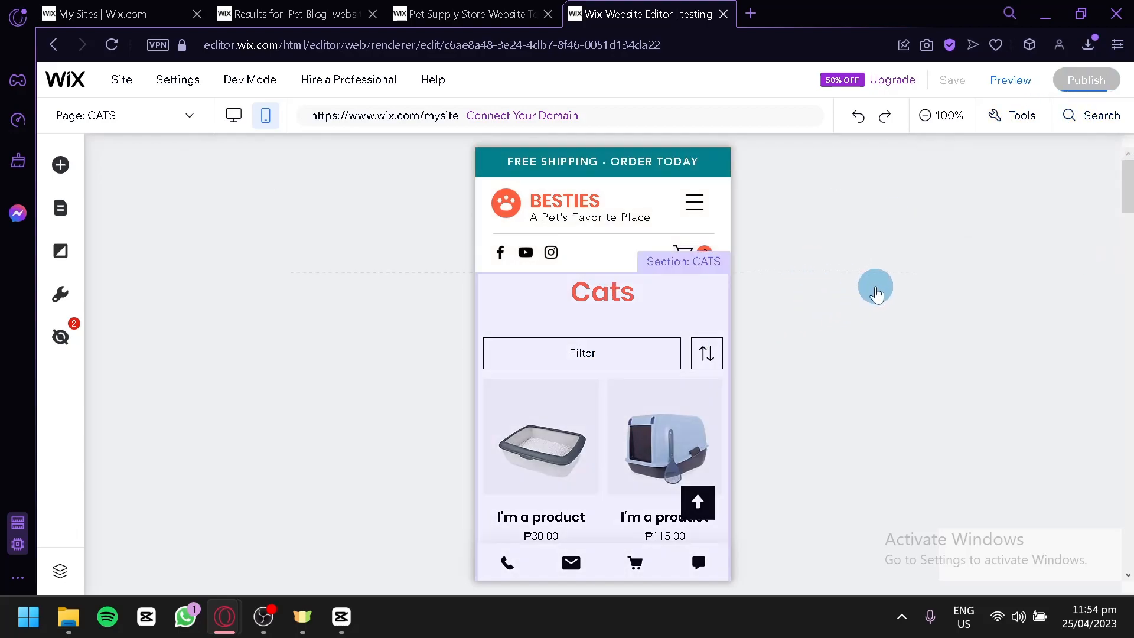
Step: Publish the site and open the live version
click(1079, 78)
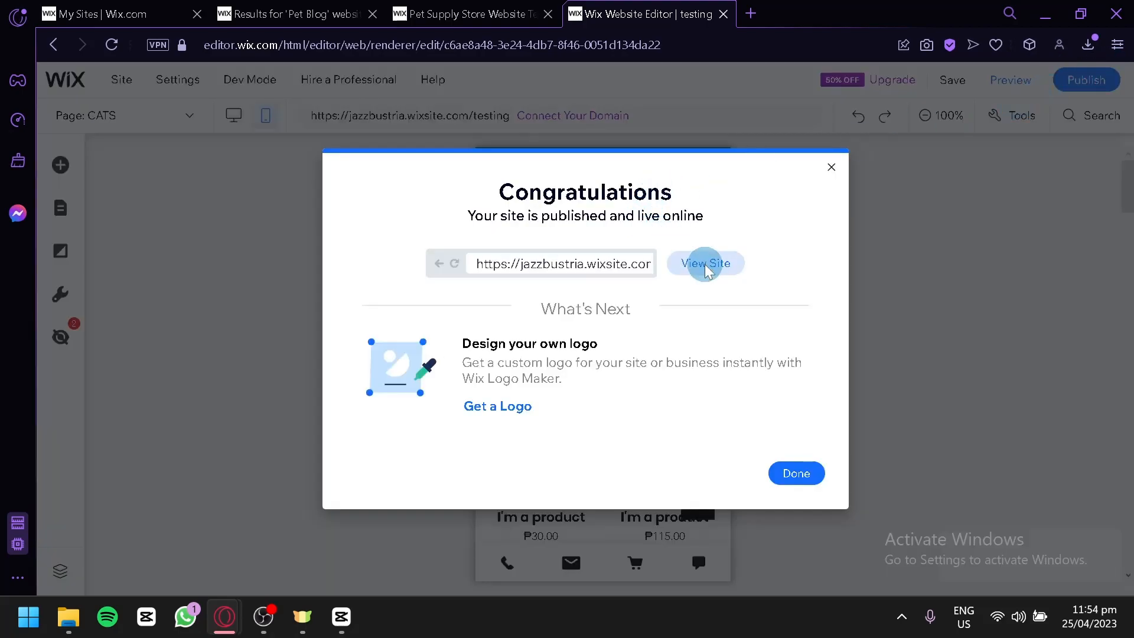
click(706, 264)
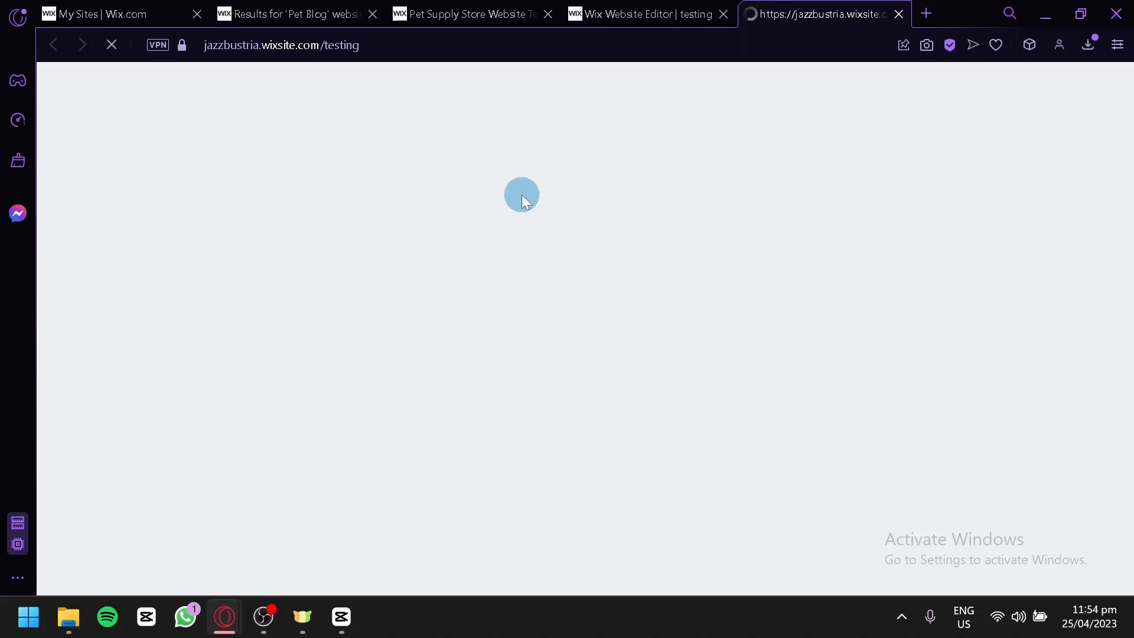
Step: Review the published home page's header, welcome banner and image sections, and open the live Cats page
scroll(896, 534, down, 2)
scroll(895, 531, up, 3)
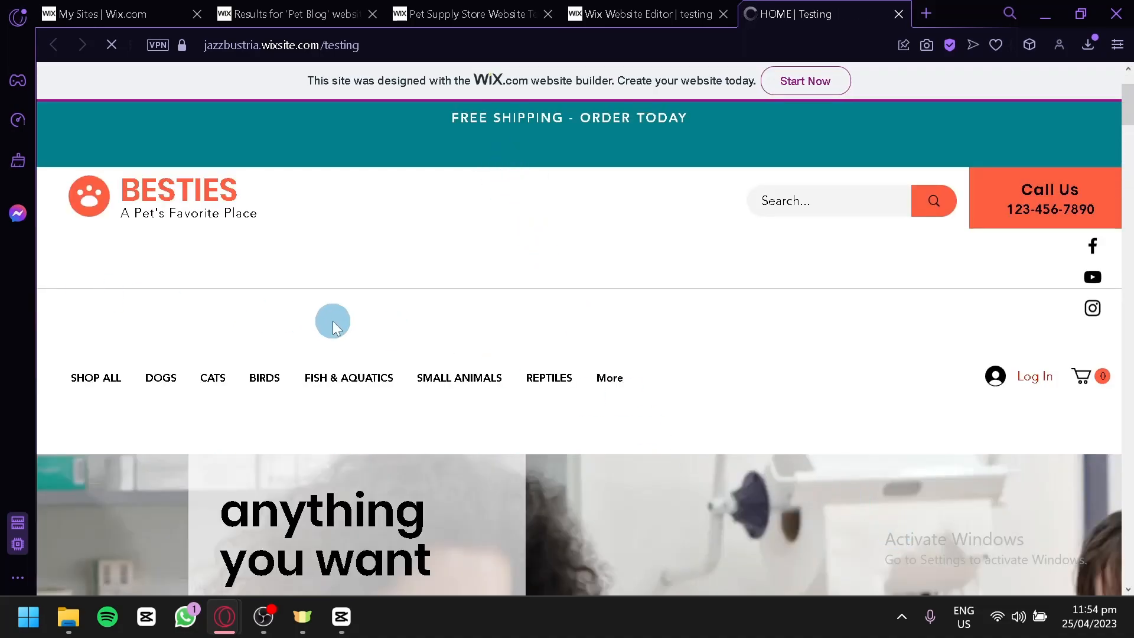
scroll(826, 220, down, 2)
scroll(826, 220, down, 2)
scroll(826, 220, up, 6)
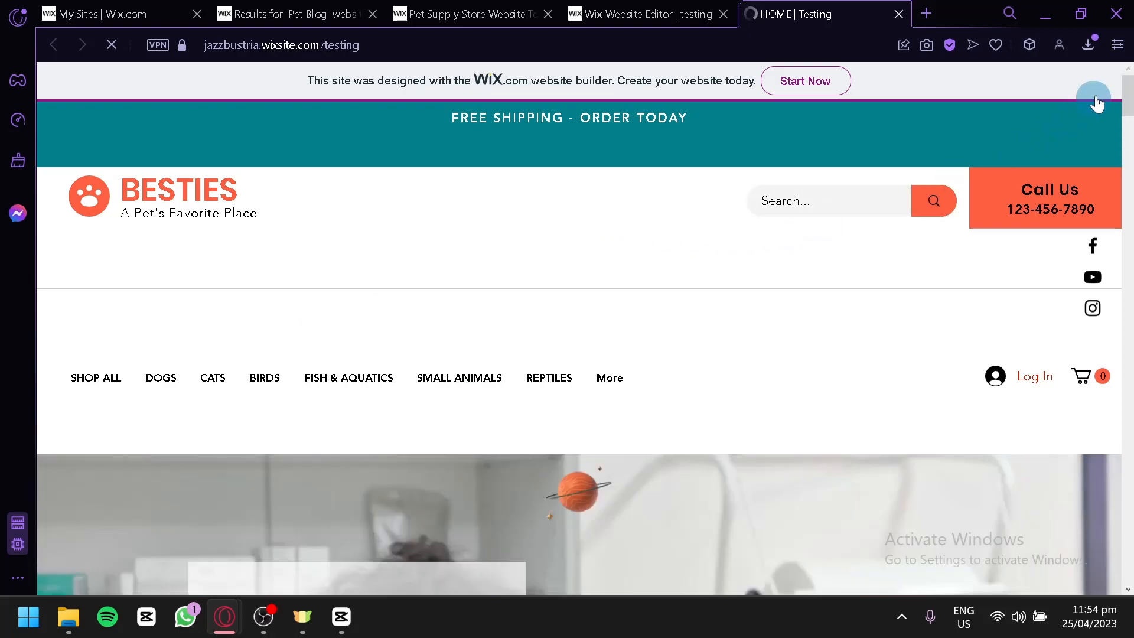
scroll(416, 489, down, 4)
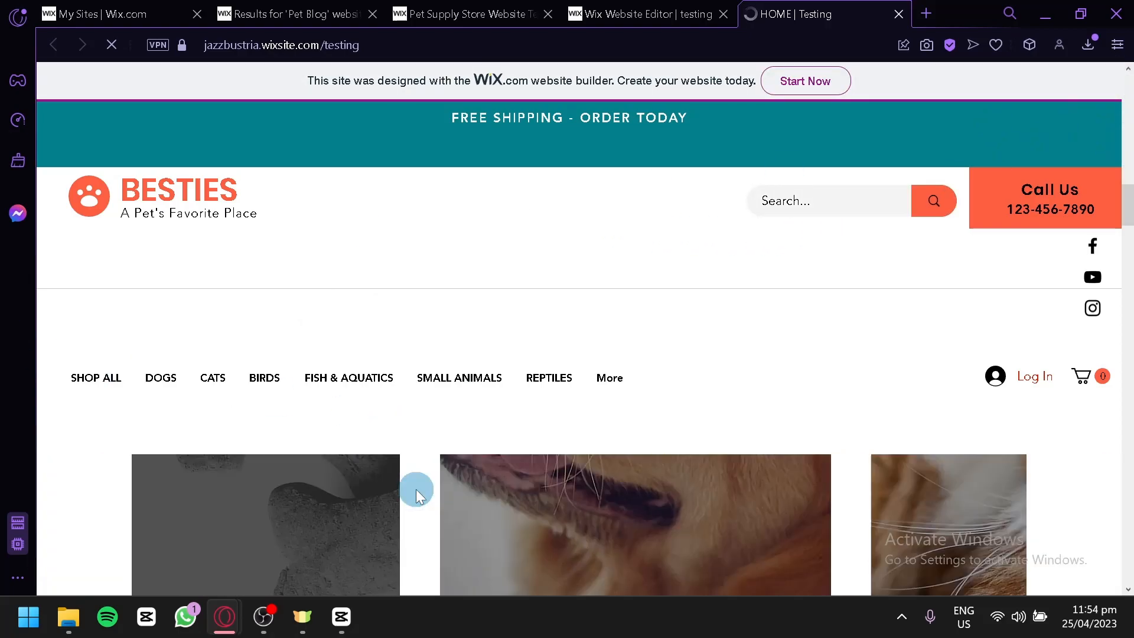
scroll(416, 489, up, 4)
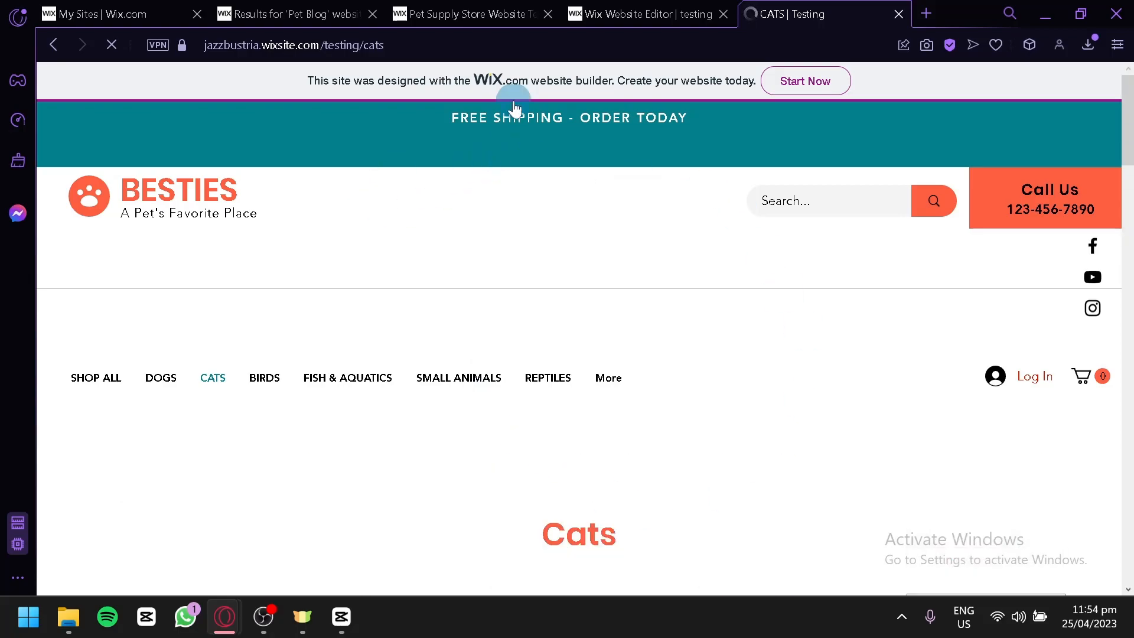
Step: Return to the Wix Editor and close the publishing confirmation to get back to the mobile Cats page
click(597, 11)
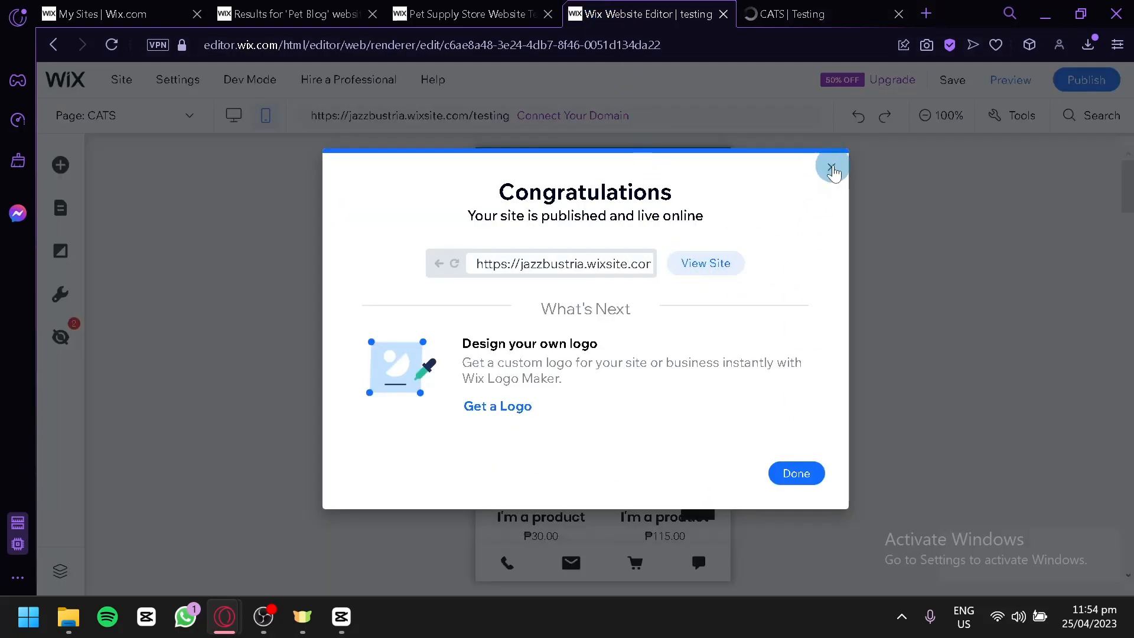
click(832, 169)
click(621, 294)
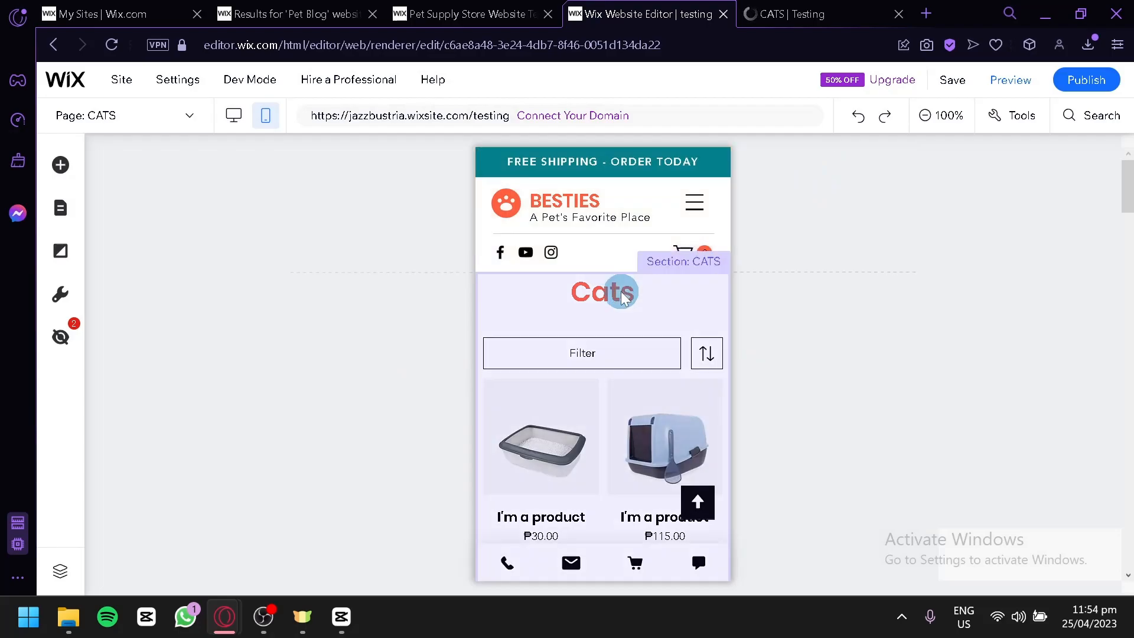